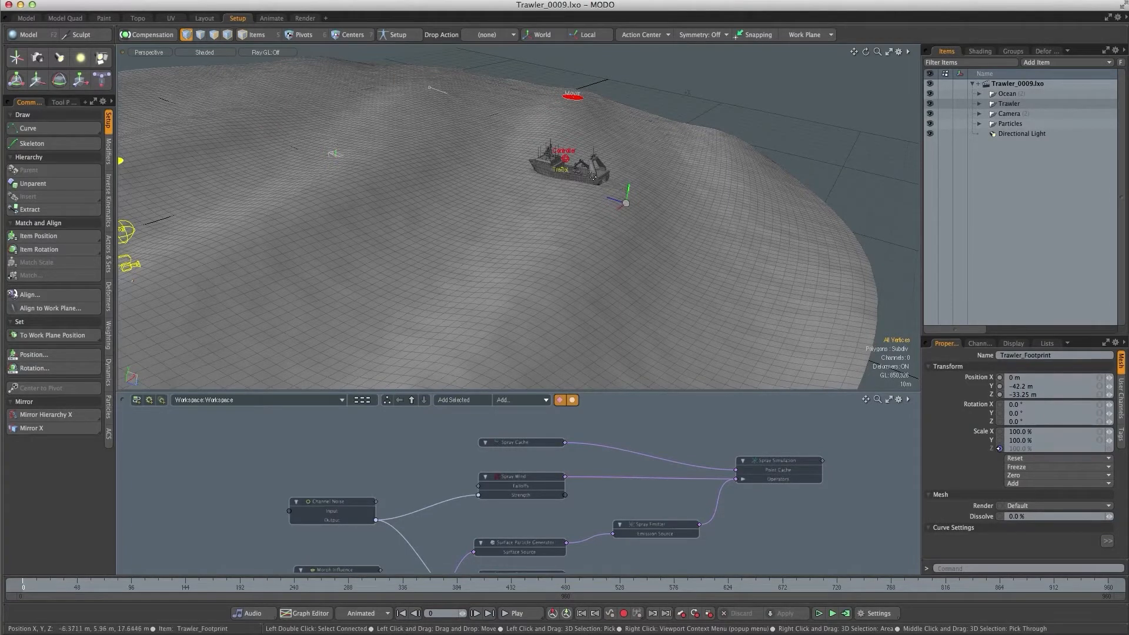
- Switch to the Render layout and set the render preview's LUT to sRGB
{"action": "left_click_drag", "start_coordinate": [597, 193], "coordinate": [597, 181], "text": "alt+shift"}
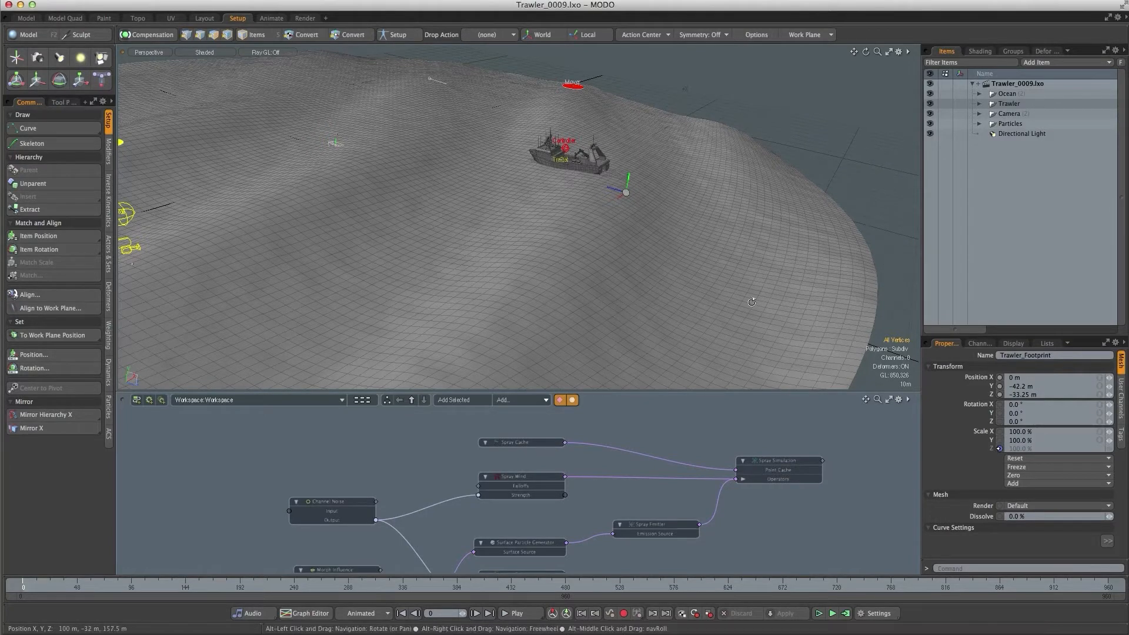
{"action": "left_click_drag", "start_coordinate": [722, 315], "coordinate": [573, 241], "text": "alt"}
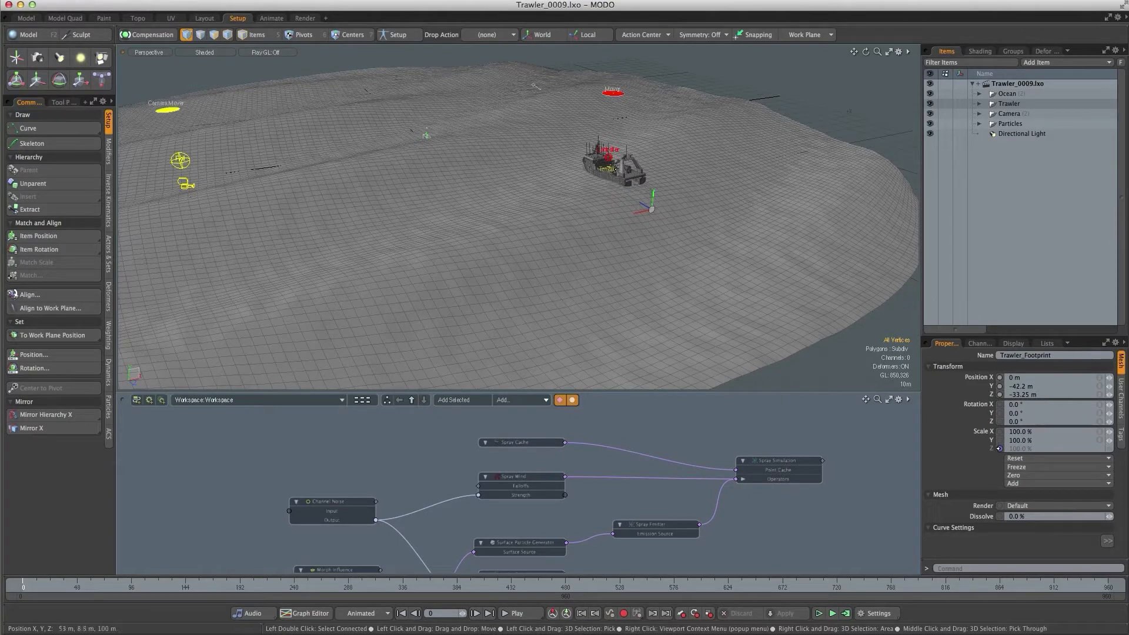
{"action": "left_click", "coordinate": [305, 18]}
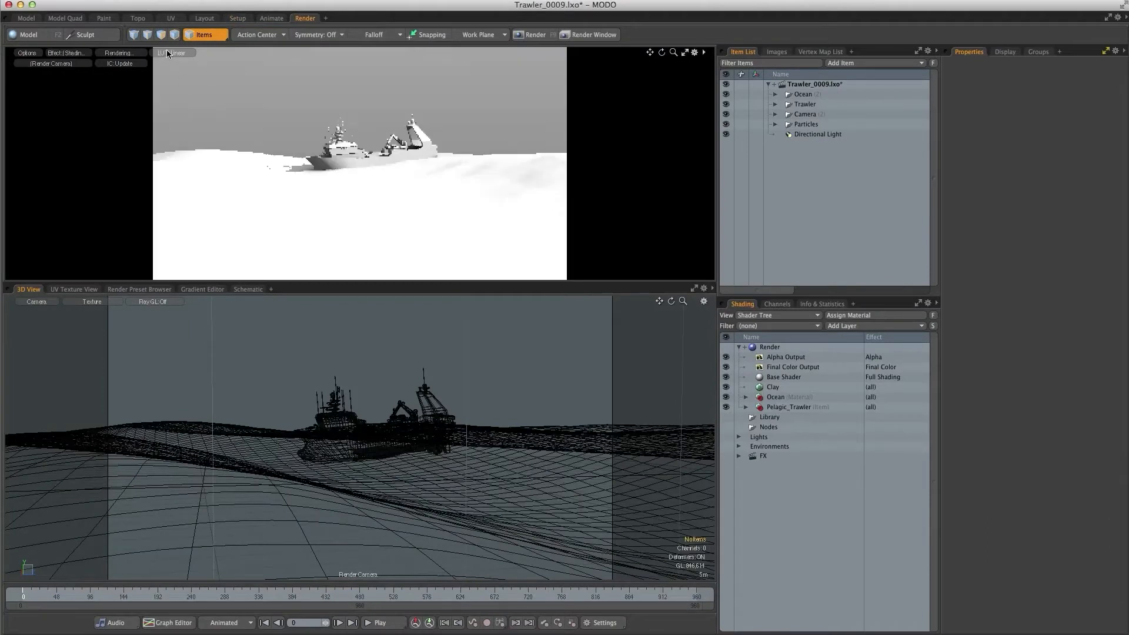
{"action": "left_click", "coordinate": [169, 55]}
{"action": "left_click", "coordinate": [164, 87]}
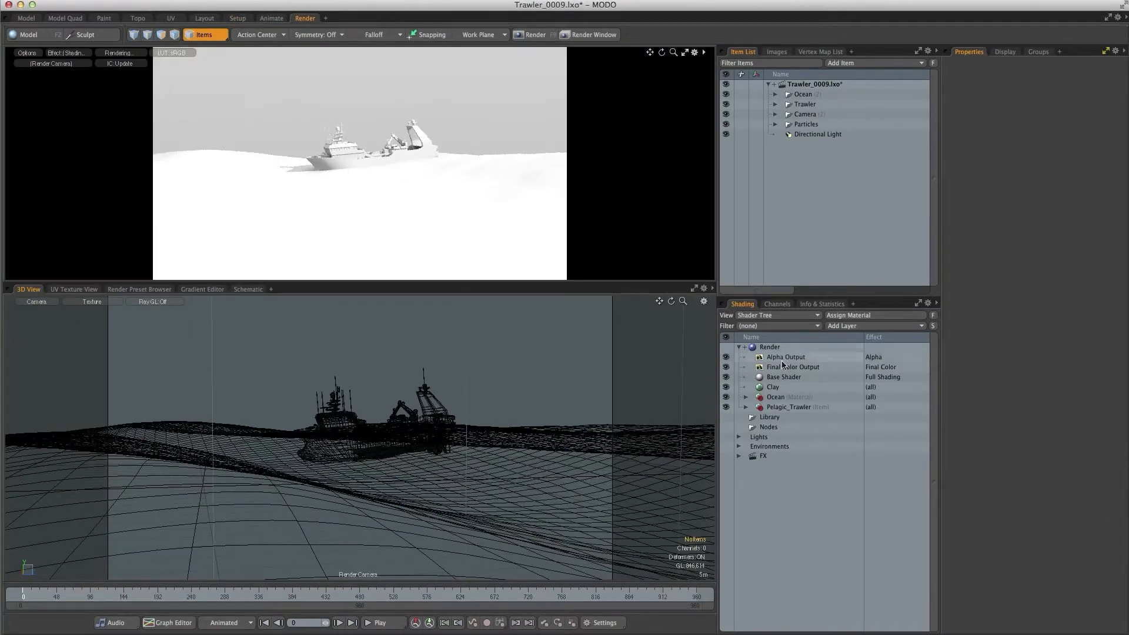
- Delete the Clay material from the shader tree and toggle displacements in the render preview
{"action": "left_click", "coordinate": [772, 387]}
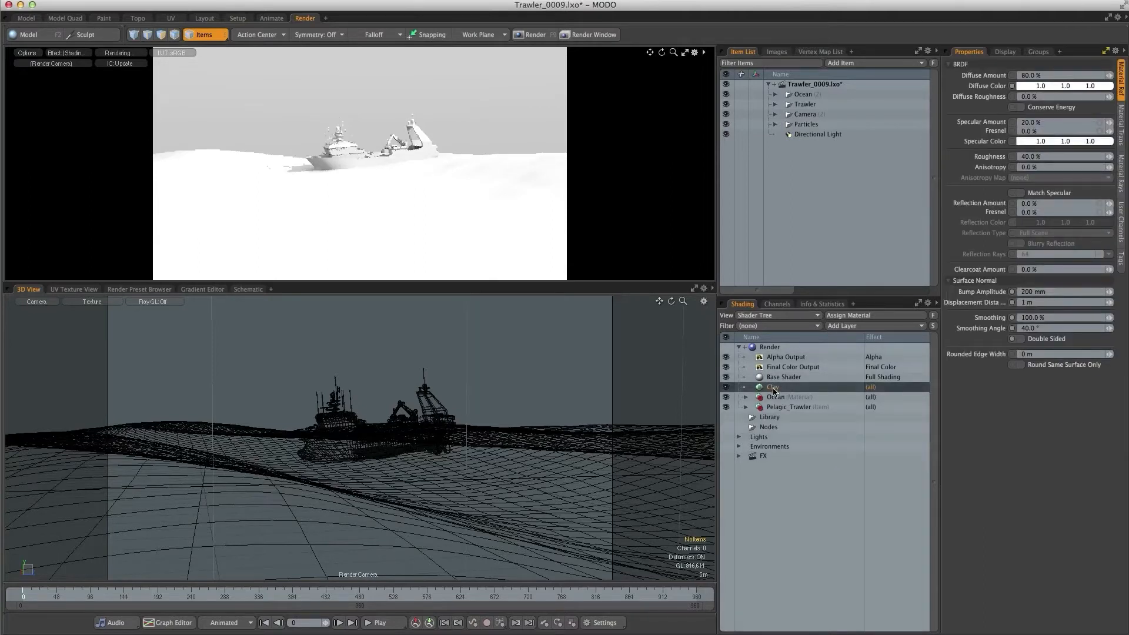
{"action": "right_click", "coordinate": [772, 387]}
{"action": "left_click", "coordinate": [761, 511]}
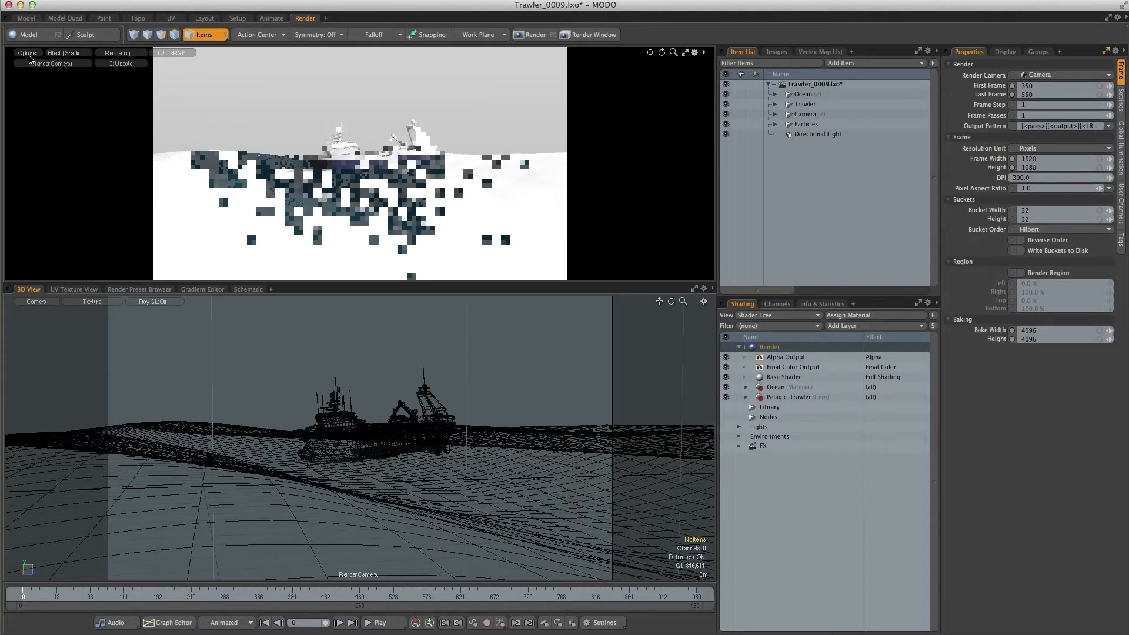
{"action": "left_click", "coordinate": [26, 53]}
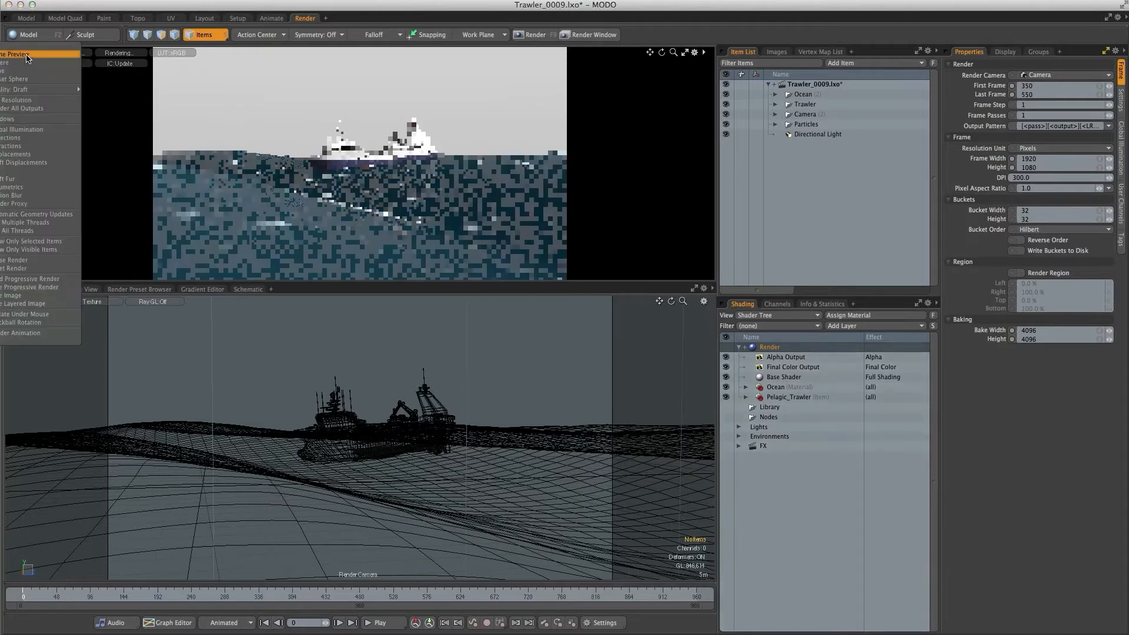
{"action": "left_click", "coordinate": [35, 156]}
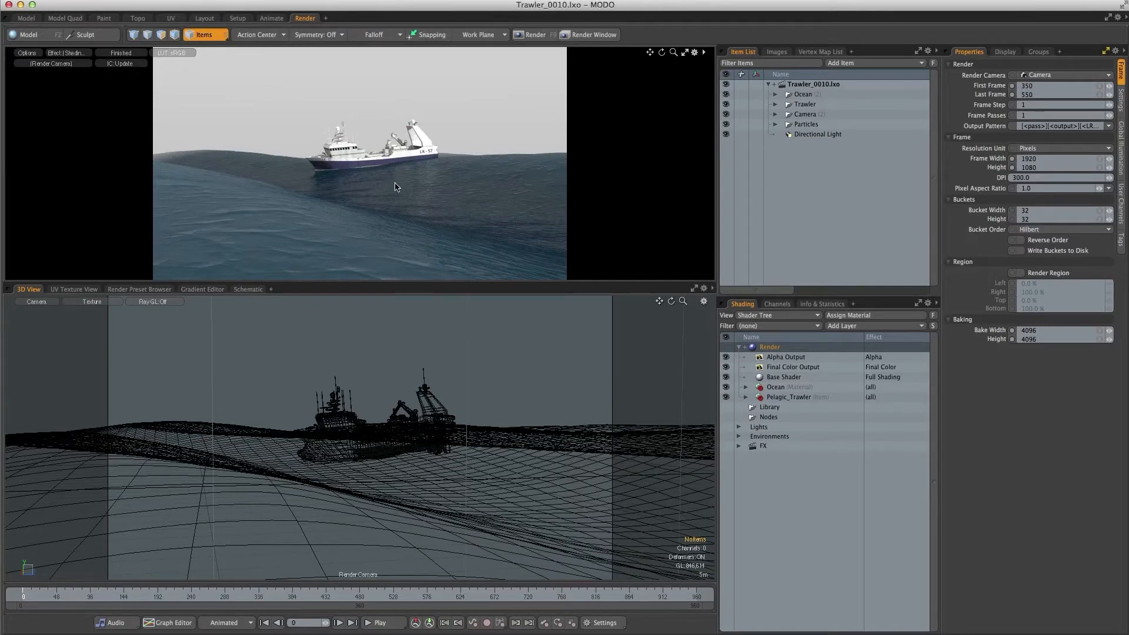
- Add a new camera item to the scene
{"action": "left_click", "coordinate": [877, 84]}
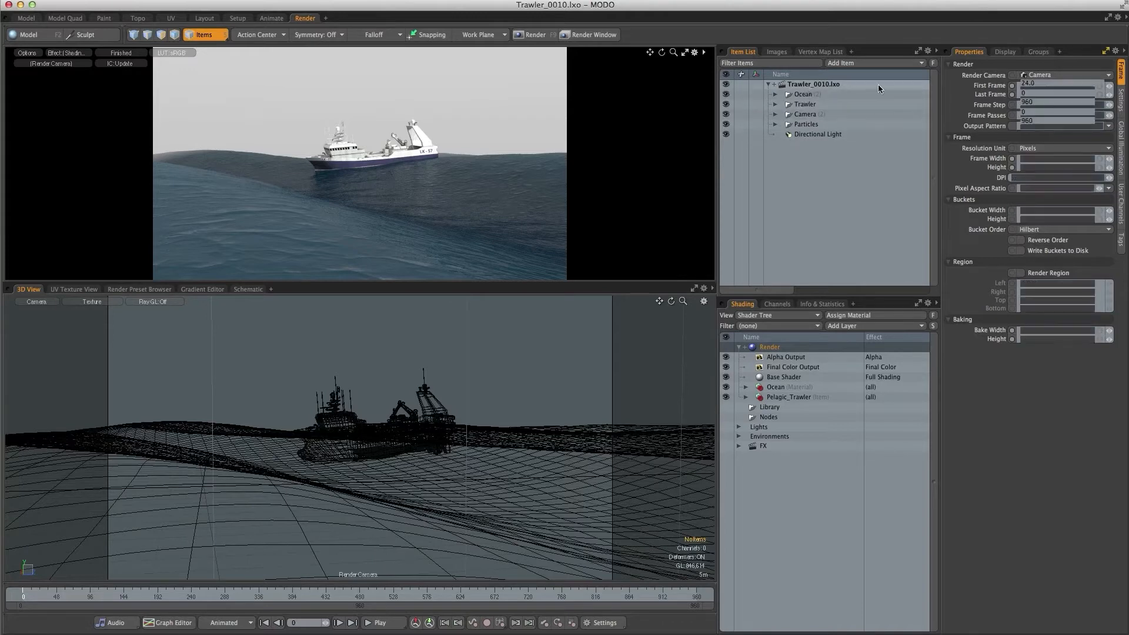
{"action": "left_click", "coordinate": [861, 64]}
{"action": "left_click", "coordinate": [860, 86]}
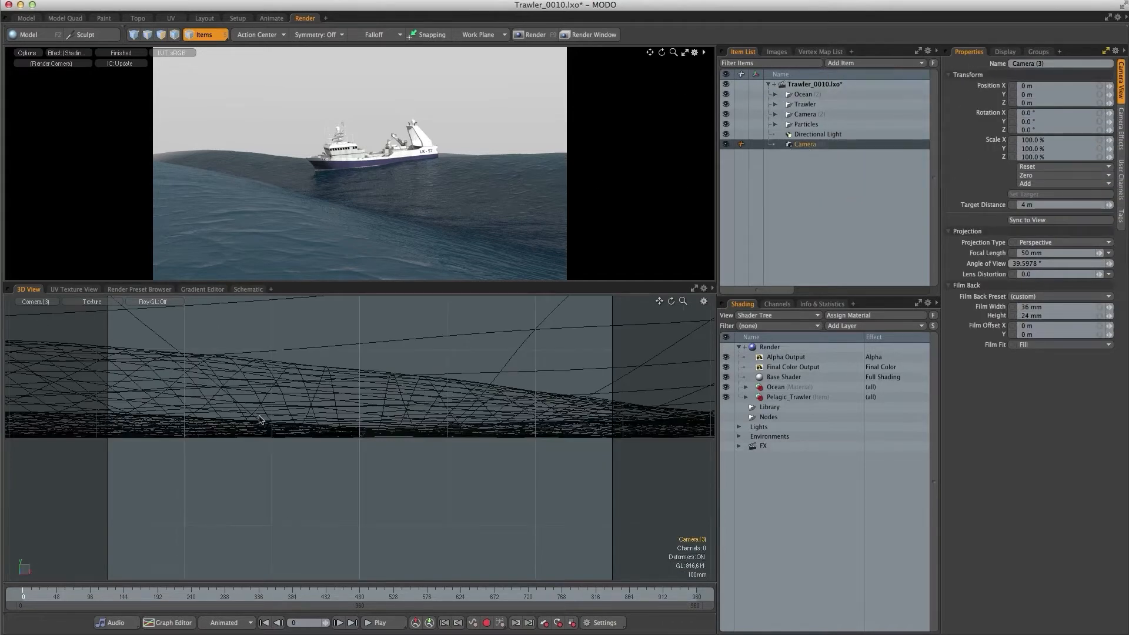
- Position the new camera high above the trawler, looking down at it, and set the render preview to Camera (3)
{"action": "mouse_move", "coordinate": [383, 466]}
{"action": "left_mouse_down", "text": "alt"}
{"action": "mouse_move", "coordinate": [326, 511]}
{"action": "mouse_move", "coordinate": [382, 457]}
{"action": "left_mouse_up", "text": "alt"}
{"action": "left_click_drag", "start_coordinate": [120, 430], "coordinate": [433, 454], "text": "ctrl+alt"}
{"action": "left_click_drag", "start_coordinate": [351, 459], "coordinate": [347, 543], "text": "alt"}
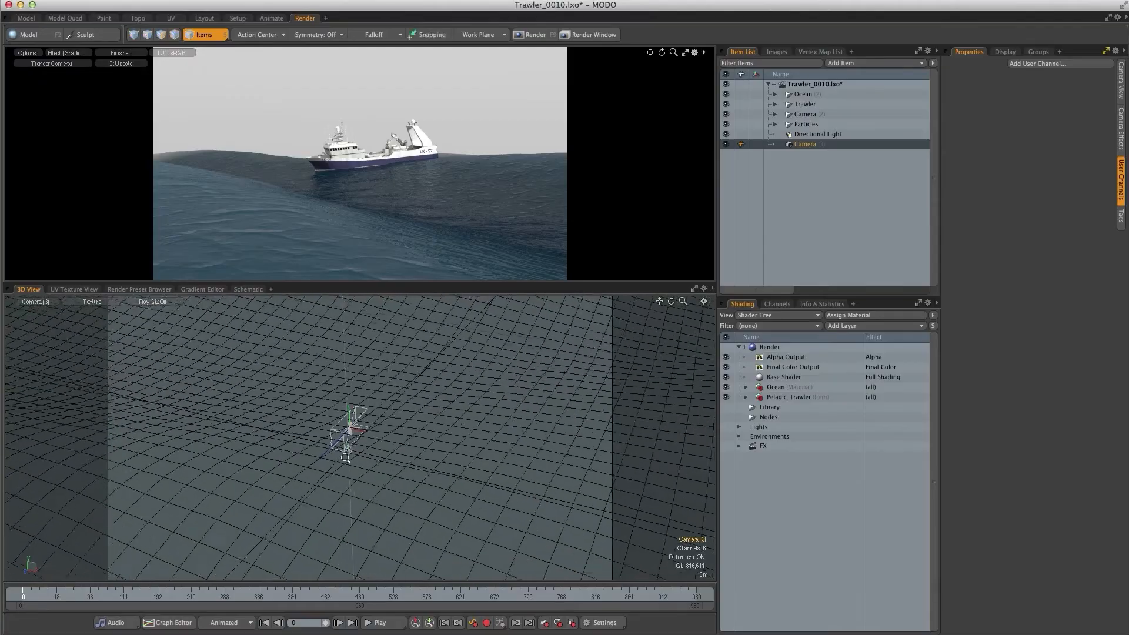
{"action": "left_click_drag", "start_coordinate": [132, 406], "coordinate": [383, 471], "text": "ctrl+alt"}
{"action": "left_click_drag", "start_coordinate": [360, 561], "coordinate": [361, 499], "text": "alt+shift"}
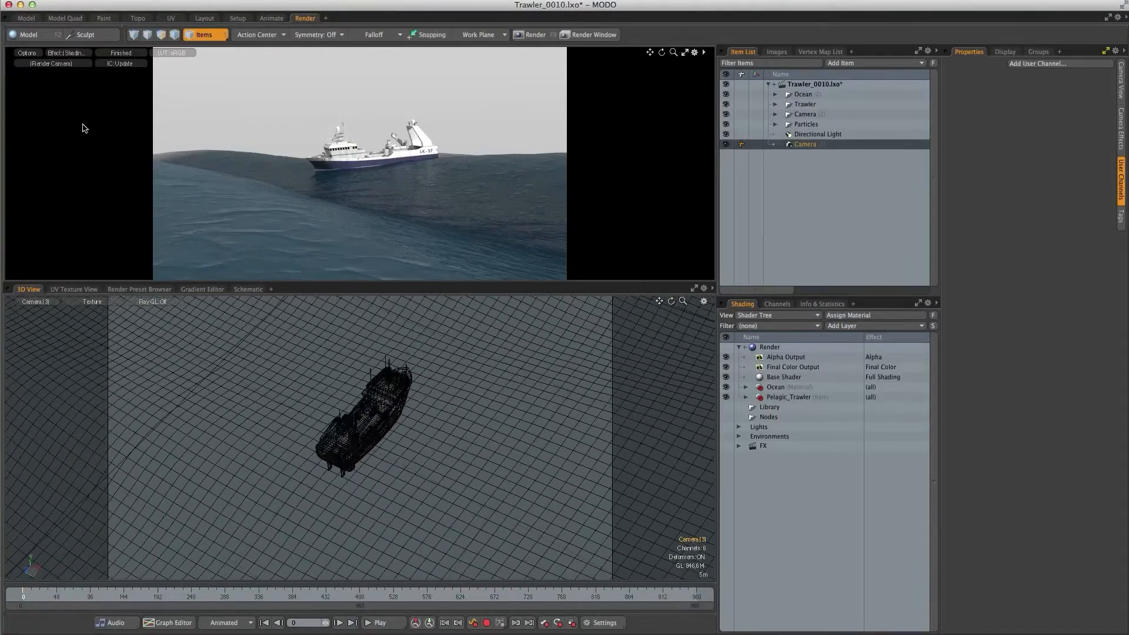
{"action": "left_click", "coordinate": [52, 65]}
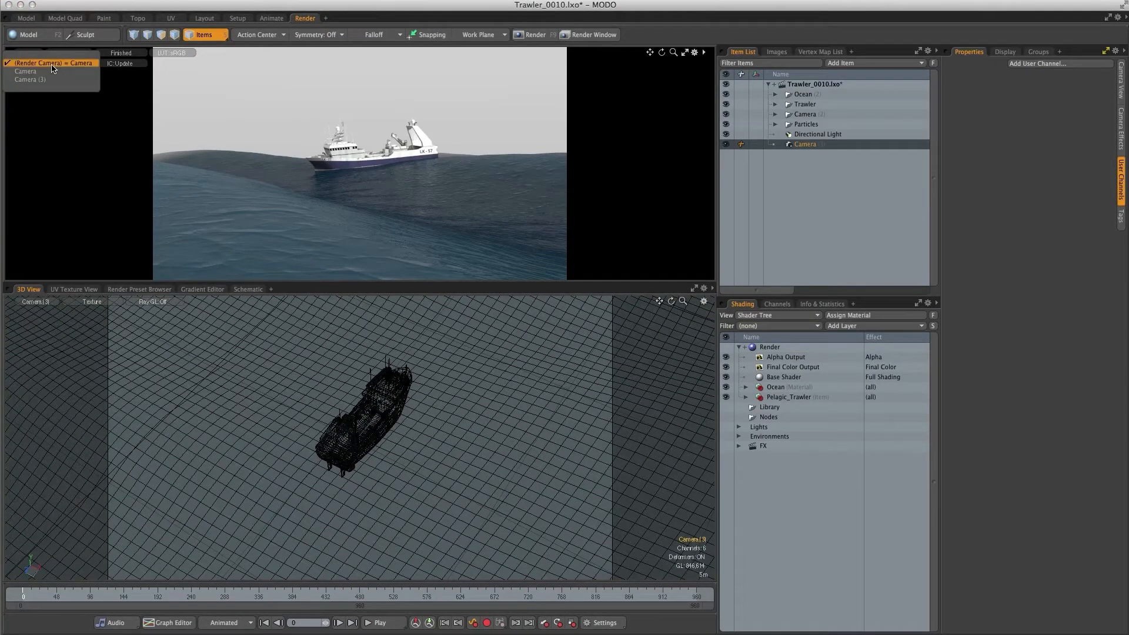
{"action": "left_click", "coordinate": [30, 80]}
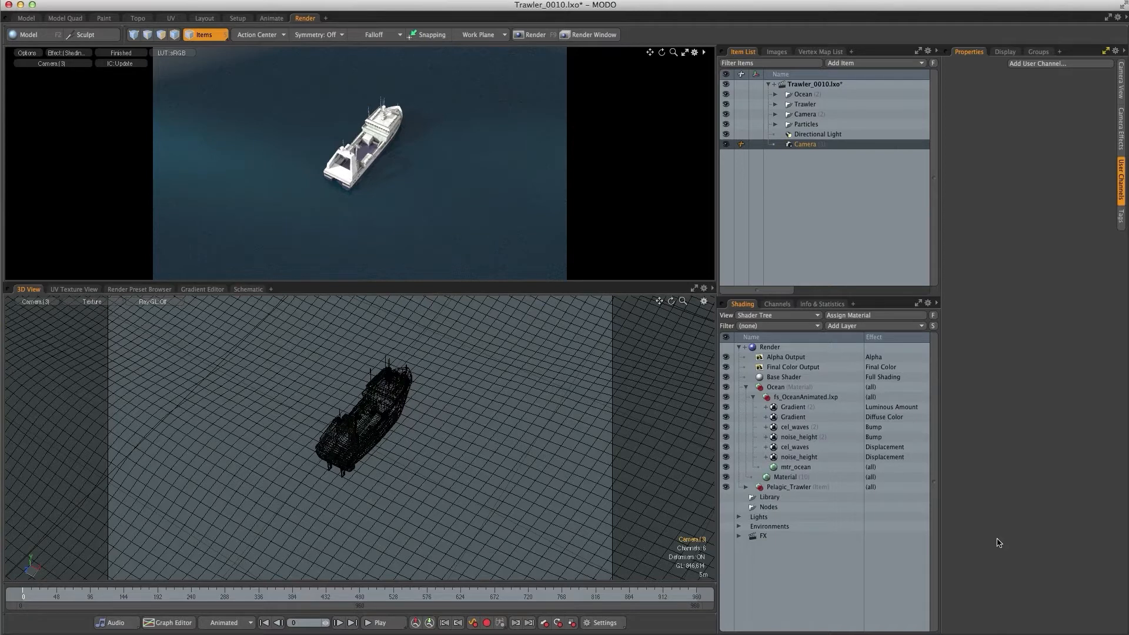
- Add a Noise texture layer to the Ocean material group
{"action": "left_click", "coordinate": [784, 387]}
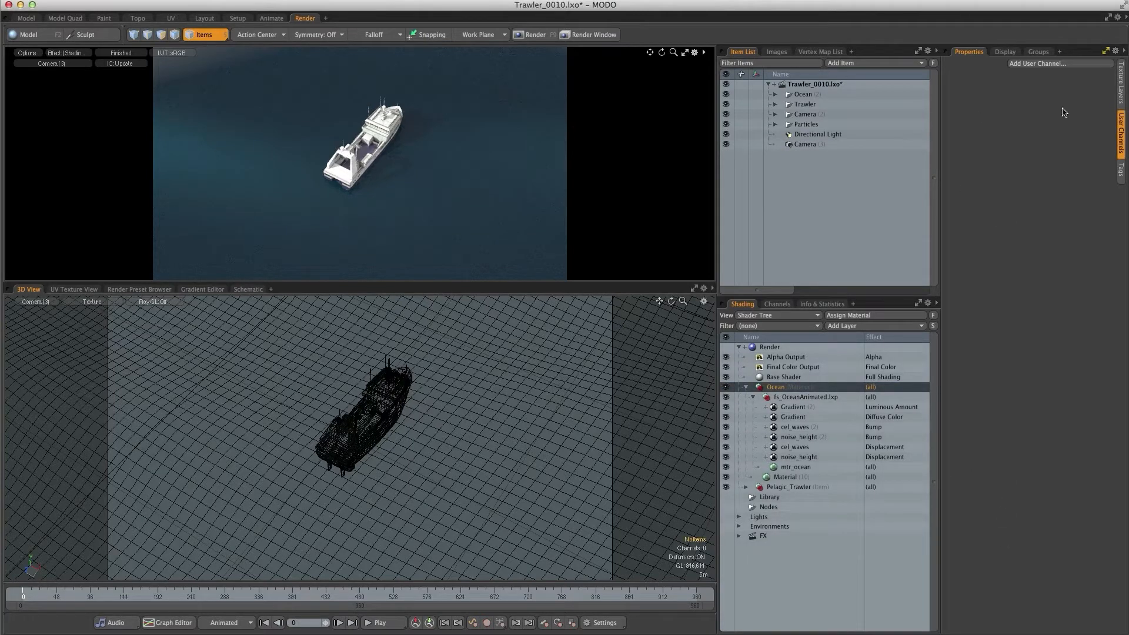
{"action": "left_click", "coordinate": [858, 326]}
{"action": "mouse_move", "coordinate": [850, 414]}
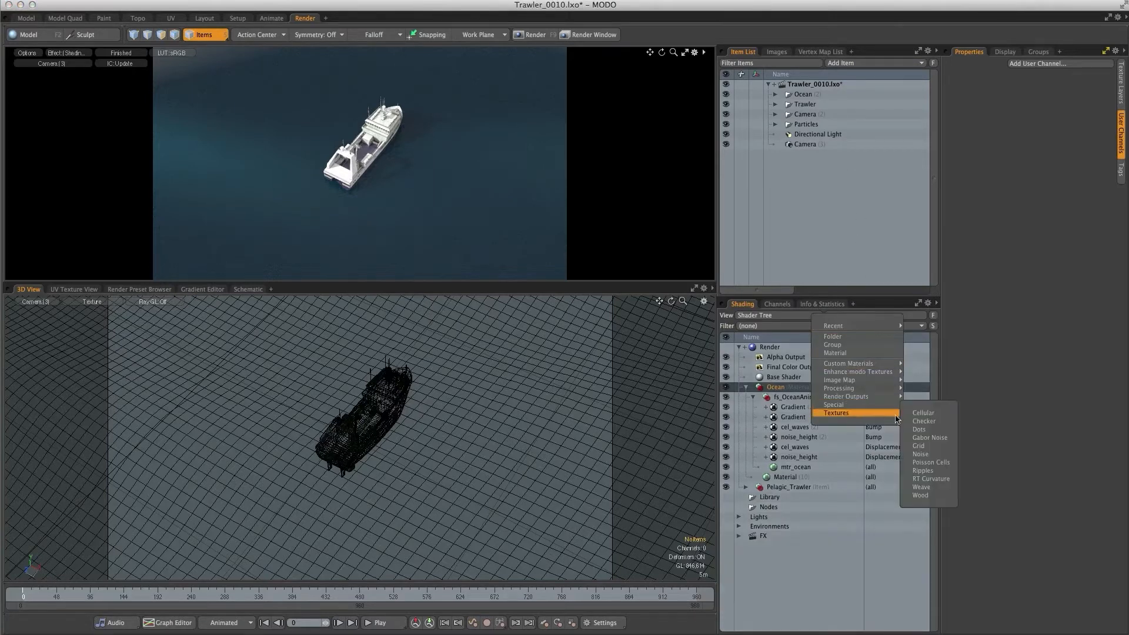
{"action": "left_click", "coordinate": [918, 453]}
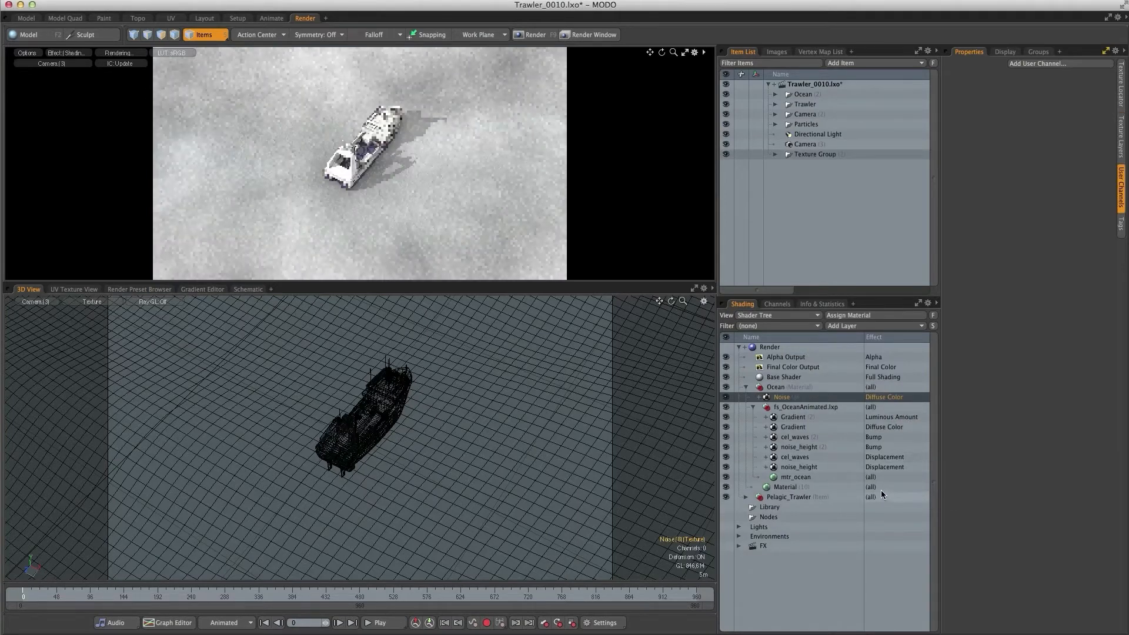
- Set the noise texture locator's size to 500 mm
{"action": "left_click", "coordinate": [1121, 99]}
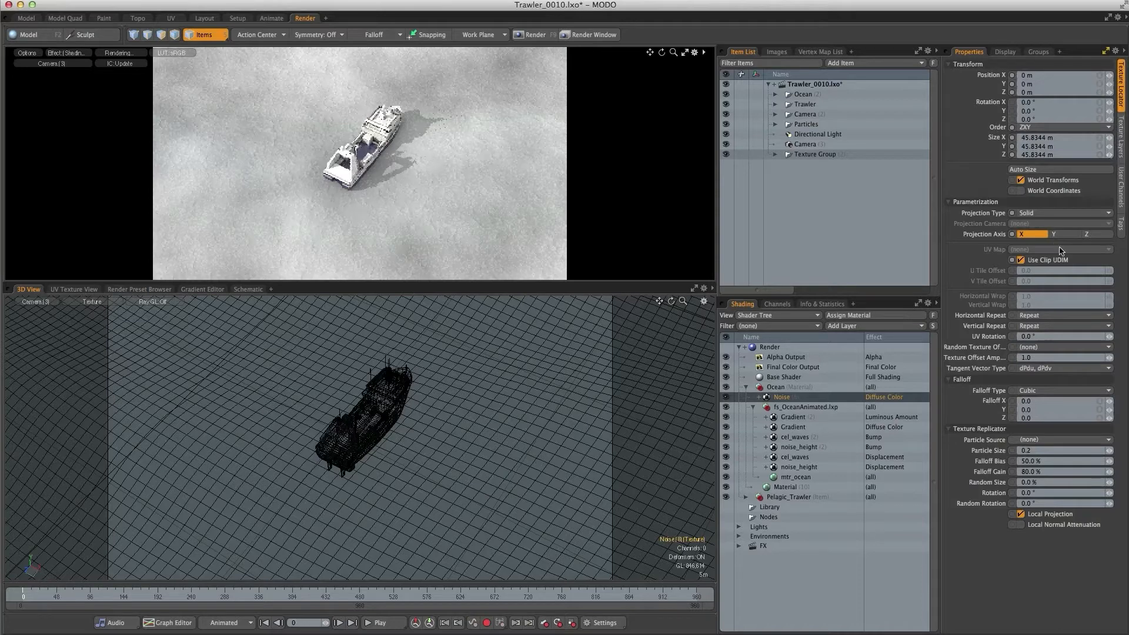
{"action": "left_click", "coordinate": [1098, 138]}
{"action": "type", "text": "500"}
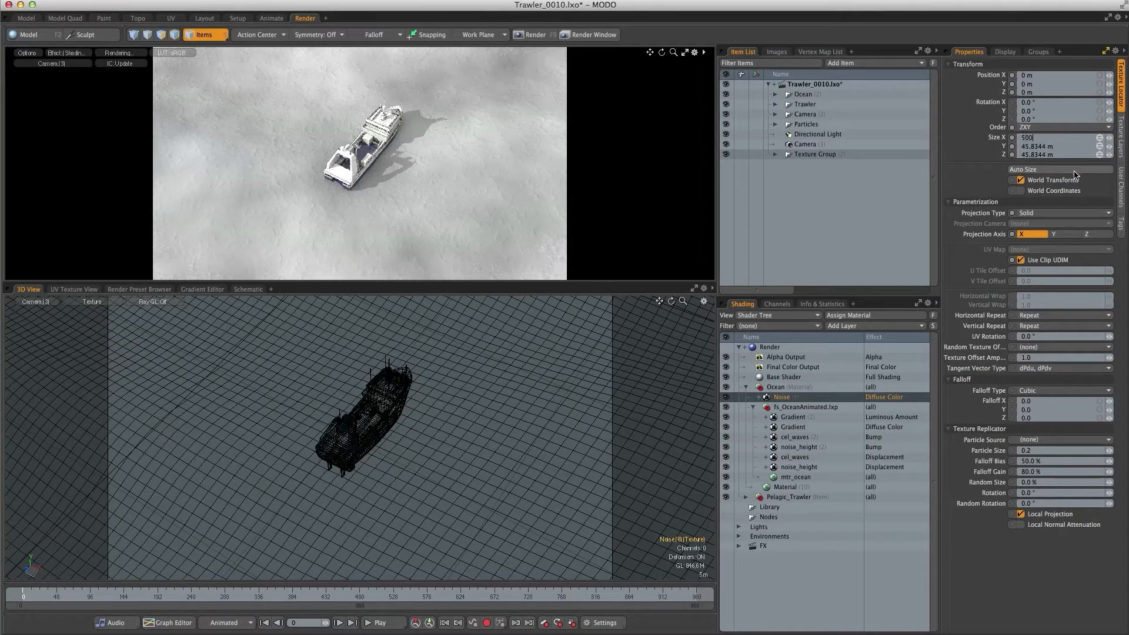
{"action": "type", "text": "mm"}
{"action": "key", "text": "Return"}
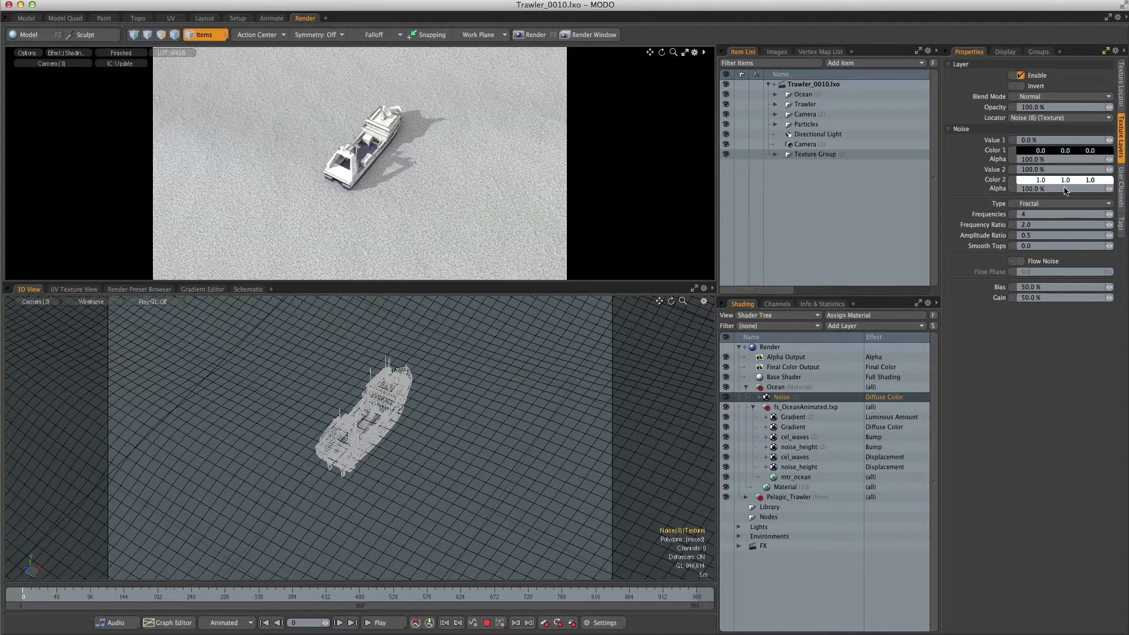
- Set the alpha of the noise texture's Color 1 to 0% and save the scene
{"action": "left_click", "coordinate": [1022, 159]}
{"action": "type", "text": "0"}
{"action": "key", "text": "Return"}
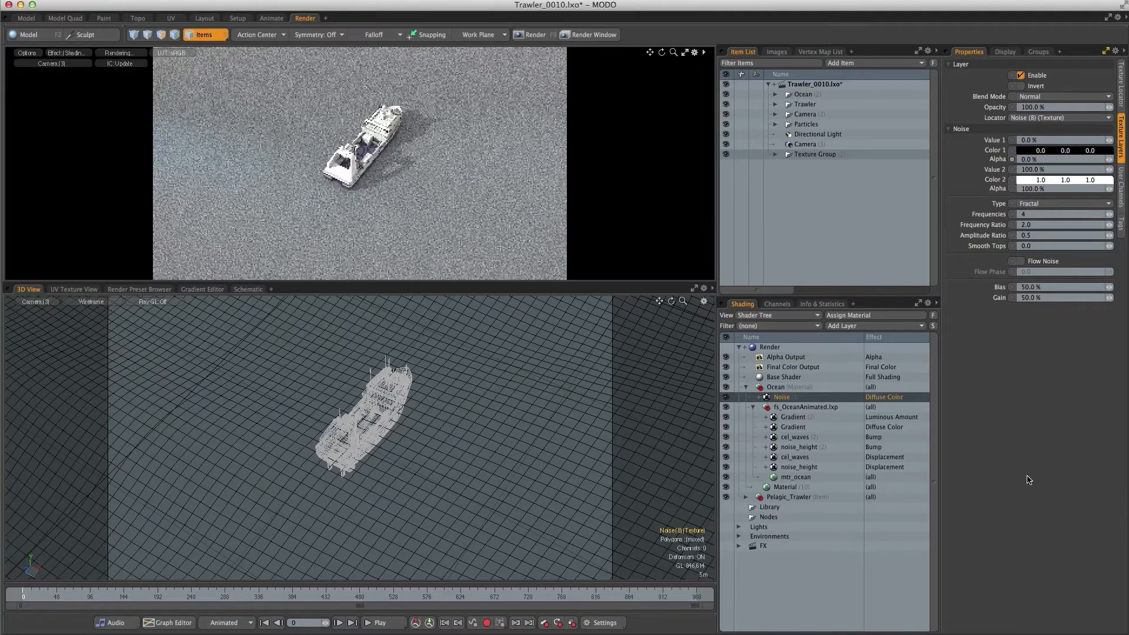
{"action": "key", "text": "super+s"}
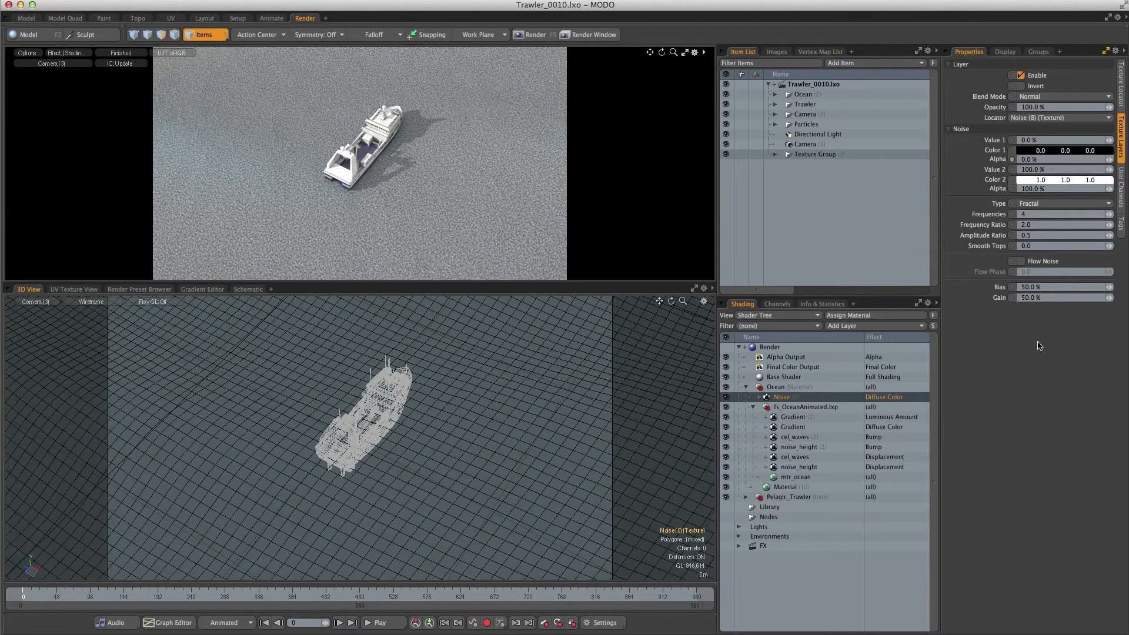
- Enable Flow Noise on the noise texture and key its flow phase to 1.0 at frame 221 in the Graph Editor
{"action": "left_click", "coordinate": [1021, 261]}
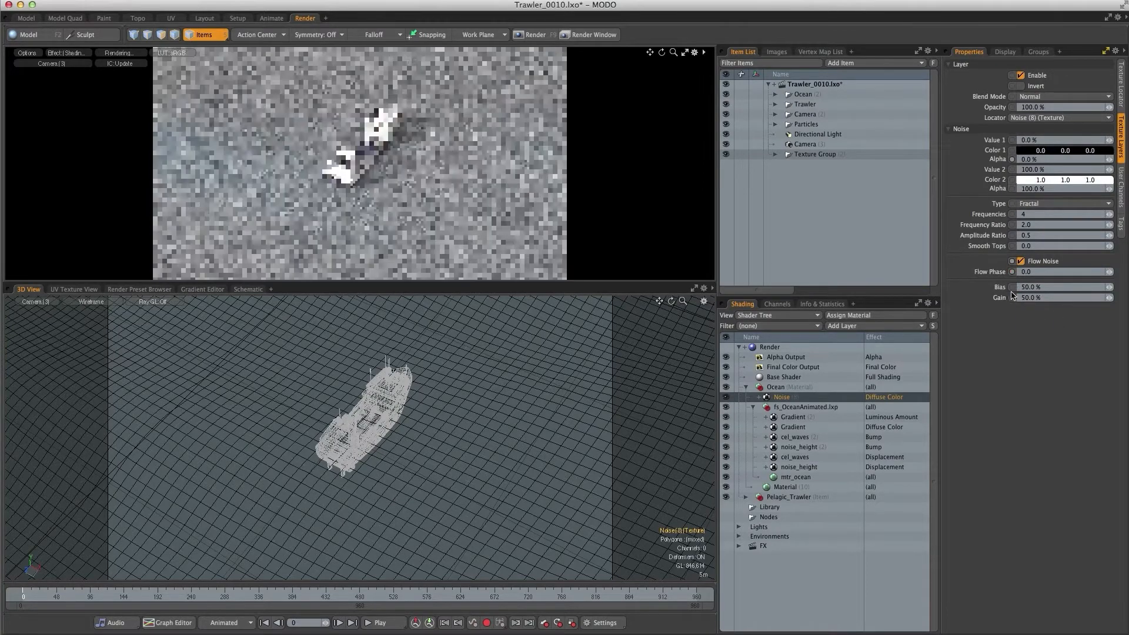
{"action": "right_click", "coordinate": [1018, 274]}
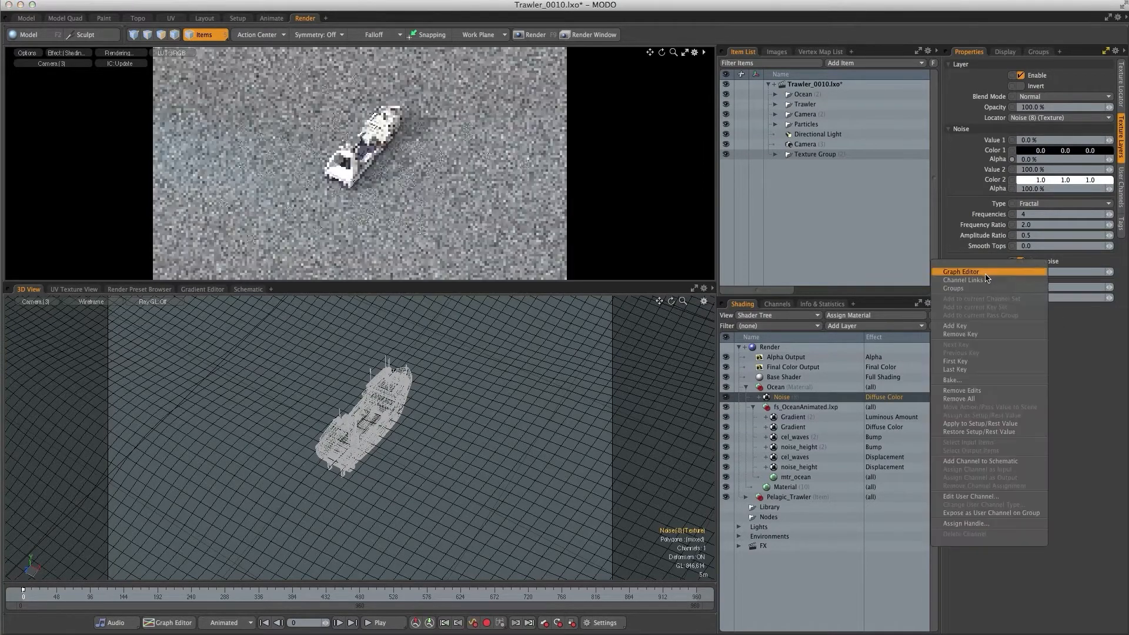
{"action": "left_click", "coordinate": [964, 278]}
{"action": "left_click_drag", "start_coordinate": [700, 259], "coordinate": [696, 283]}
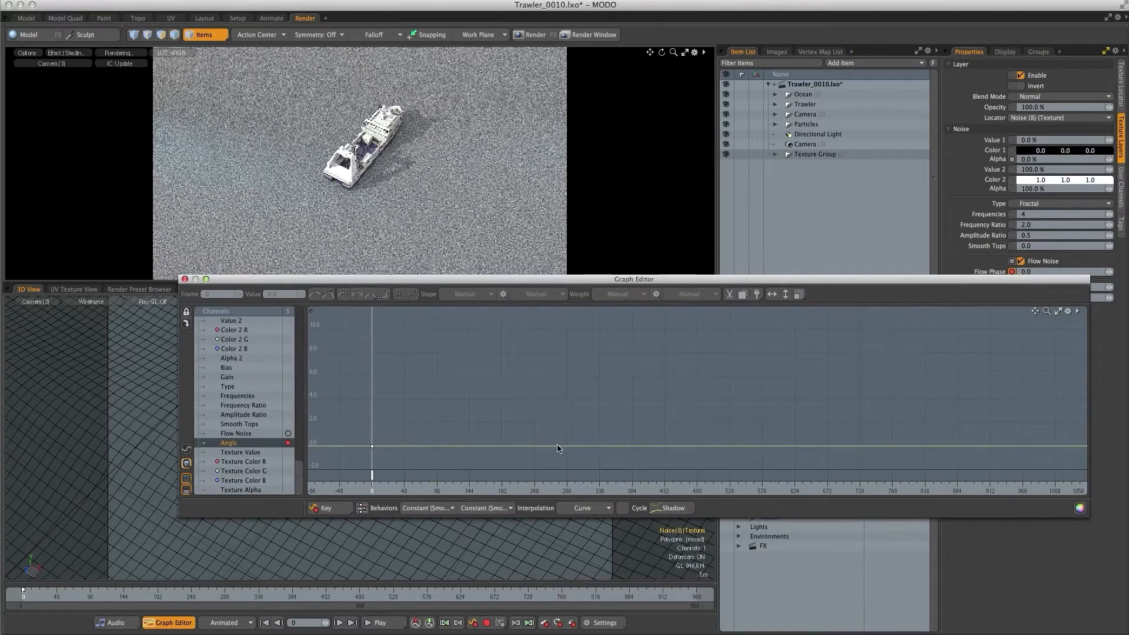
{"action": "left_click", "coordinate": [522, 446], "text": "ctrl"}
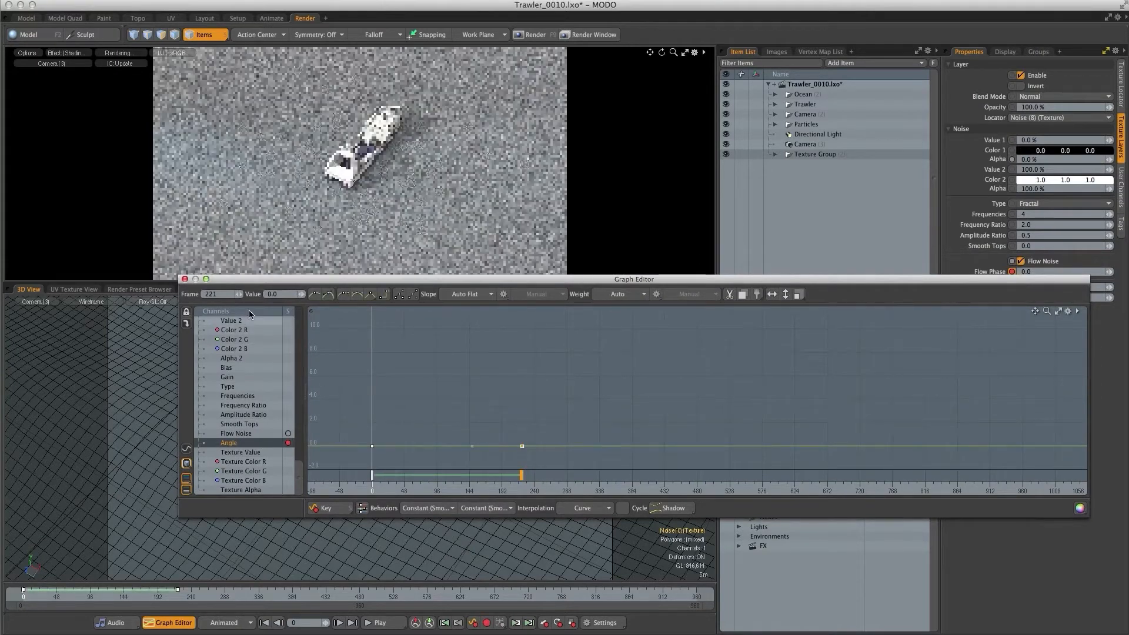
{"action": "left_click", "coordinate": [273, 295]}
{"action": "type", "text": "1"}
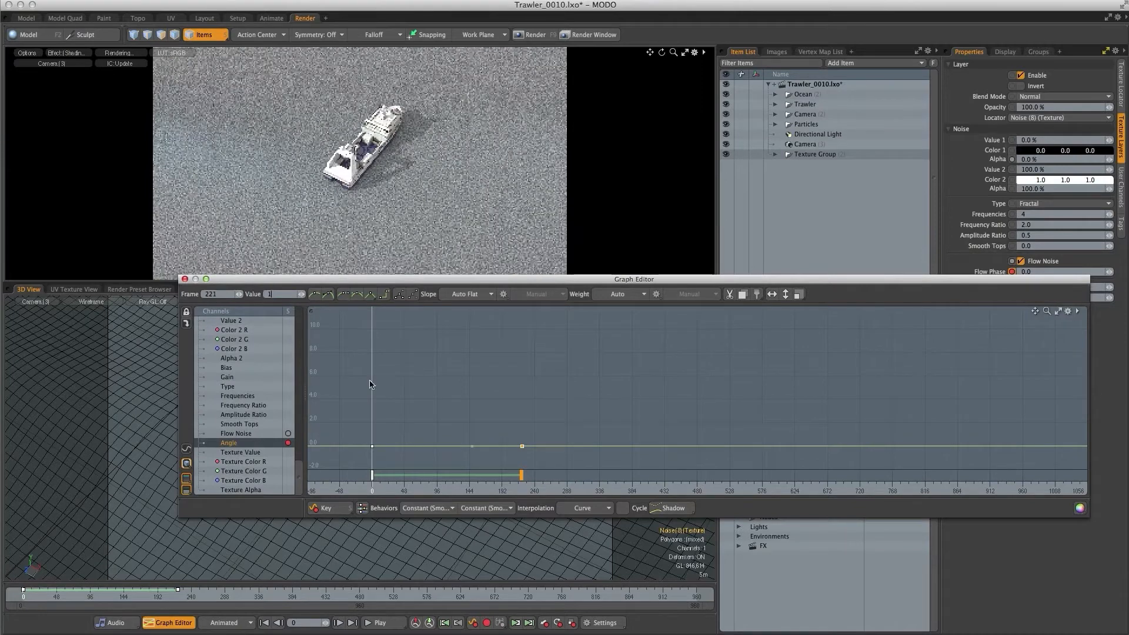
{"action": "key", "text": "Return"}
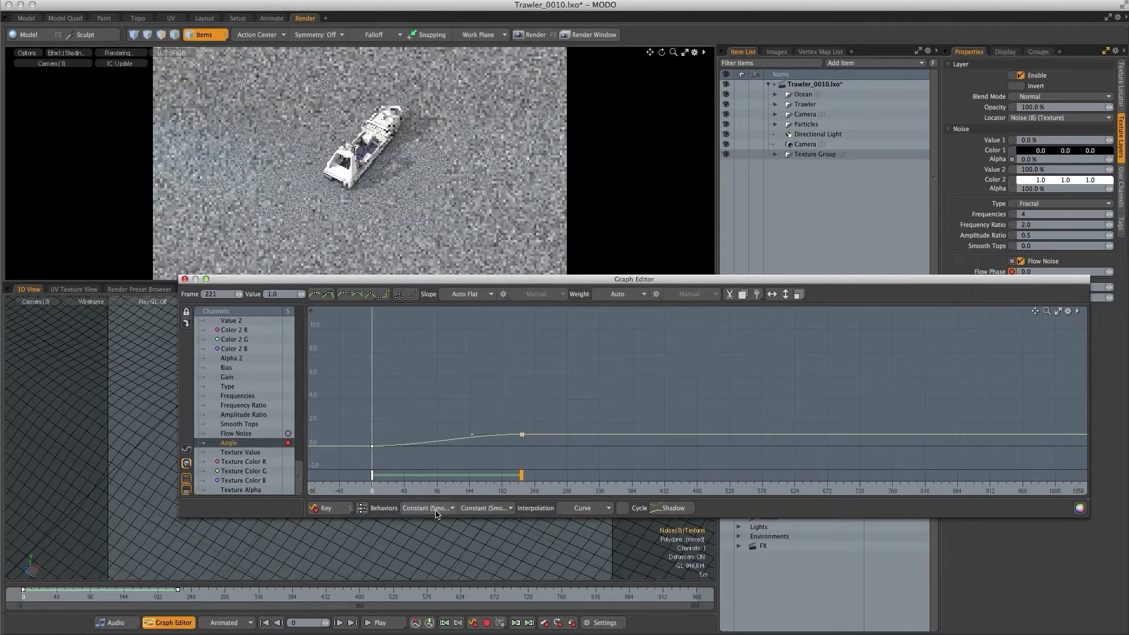
- Set both the incoming and outgoing behaviors of the flow phase curve to Linear and close the Graph Editor
{"action": "left_click", "coordinate": [436, 509]}
{"action": "left_click", "coordinate": [423, 520]}
{"action": "left_click", "coordinate": [485, 509]}
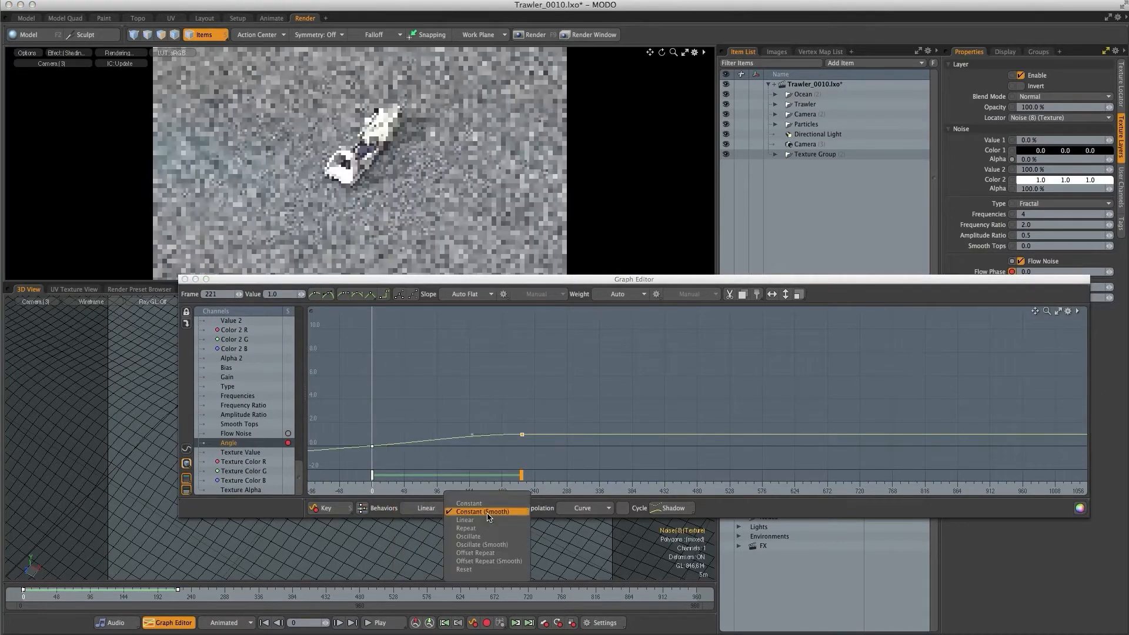
{"action": "left_click", "coordinate": [465, 520]}
{"action": "left_click", "coordinate": [461, 421]}
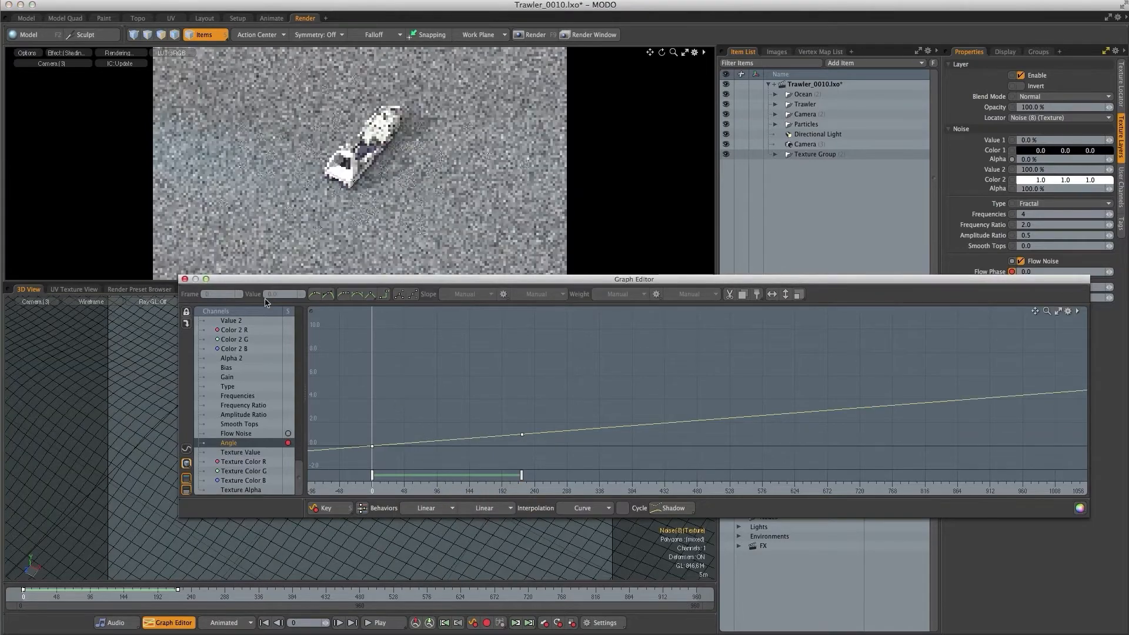
{"action": "left_click", "coordinate": [185, 279]}
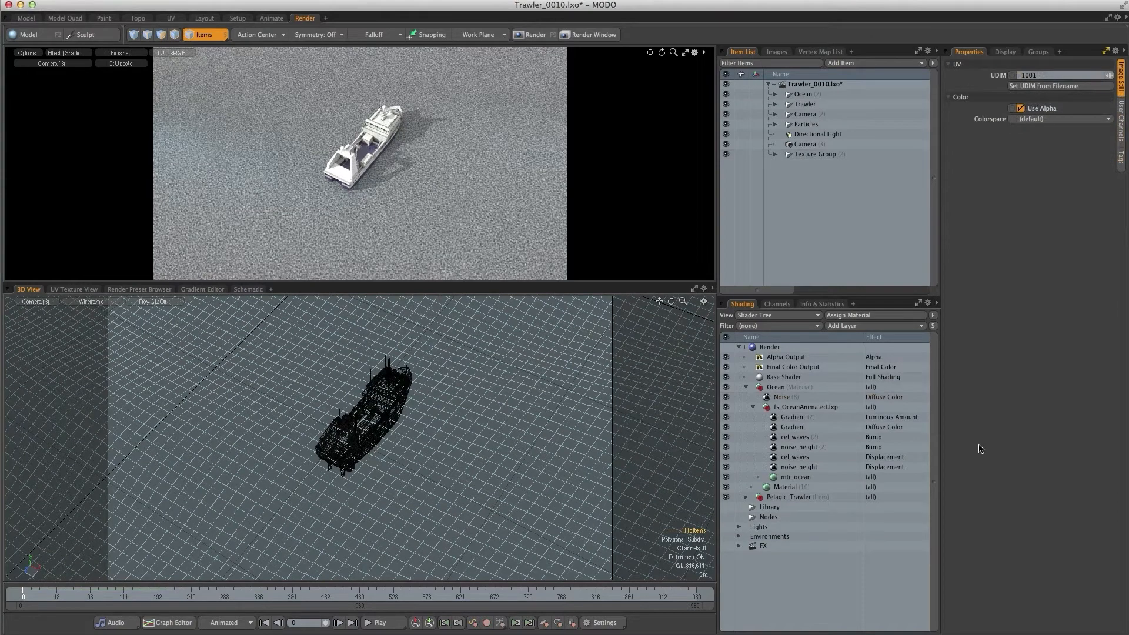
- View the Wake_Mask3 image and add it to the Ocean material group above the noise layer
{"action": "left_click", "coordinate": [776, 52]}
{"action": "double_click", "coordinate": [764, 178]}
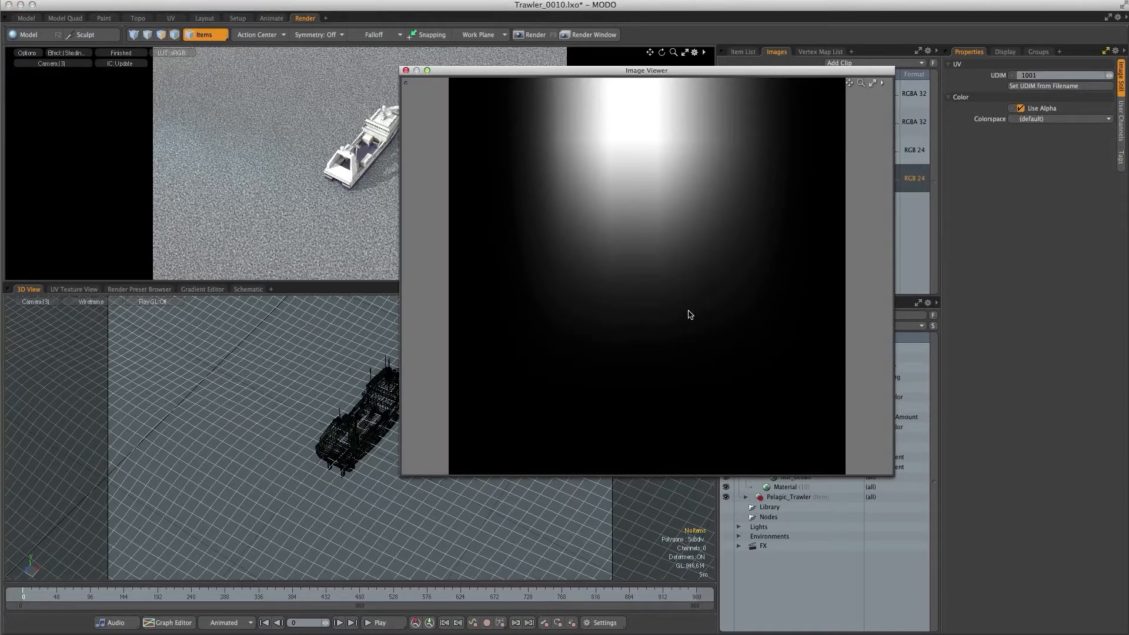
{"action": "left_click", "coordinate": [405, 71]}
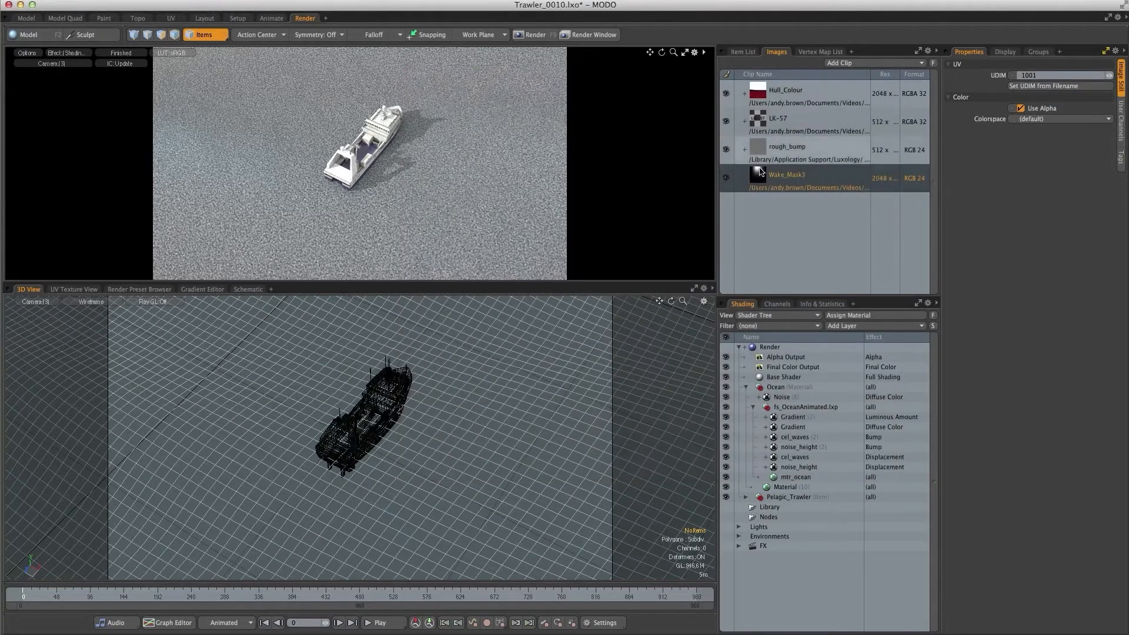
{"action": "left_click_drag", "start_coordinate": [779, 302], "coordinate": [790, 392]}
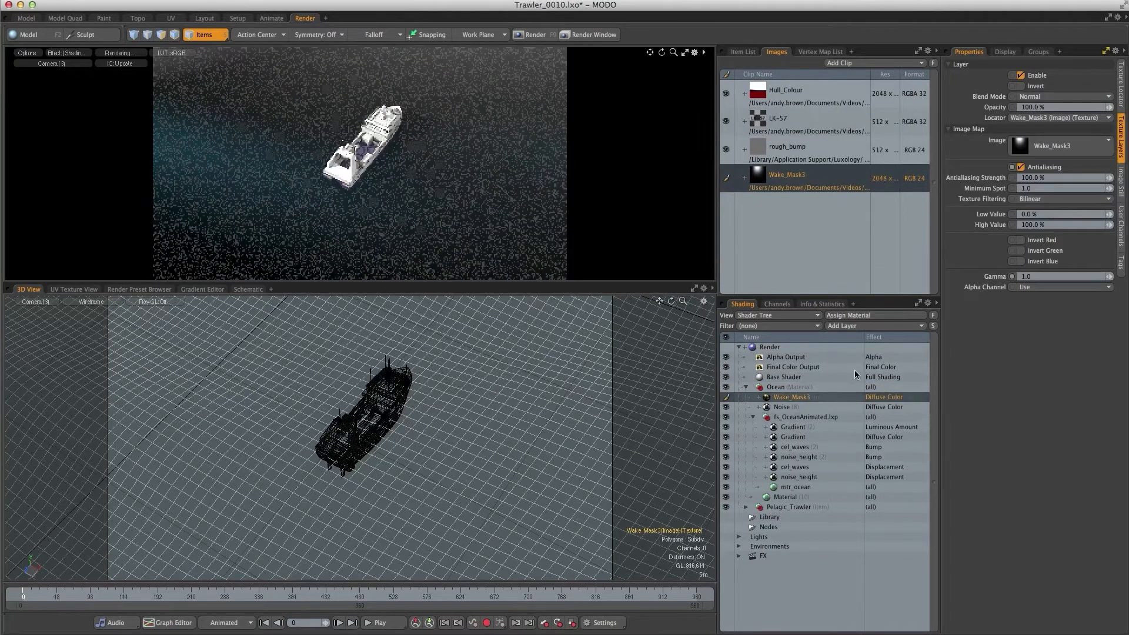
- Set the Wake_Mask3 texture locator to Planar projection along the Y axis
{"action": "left_click", "coordinate": [1121, 82]}
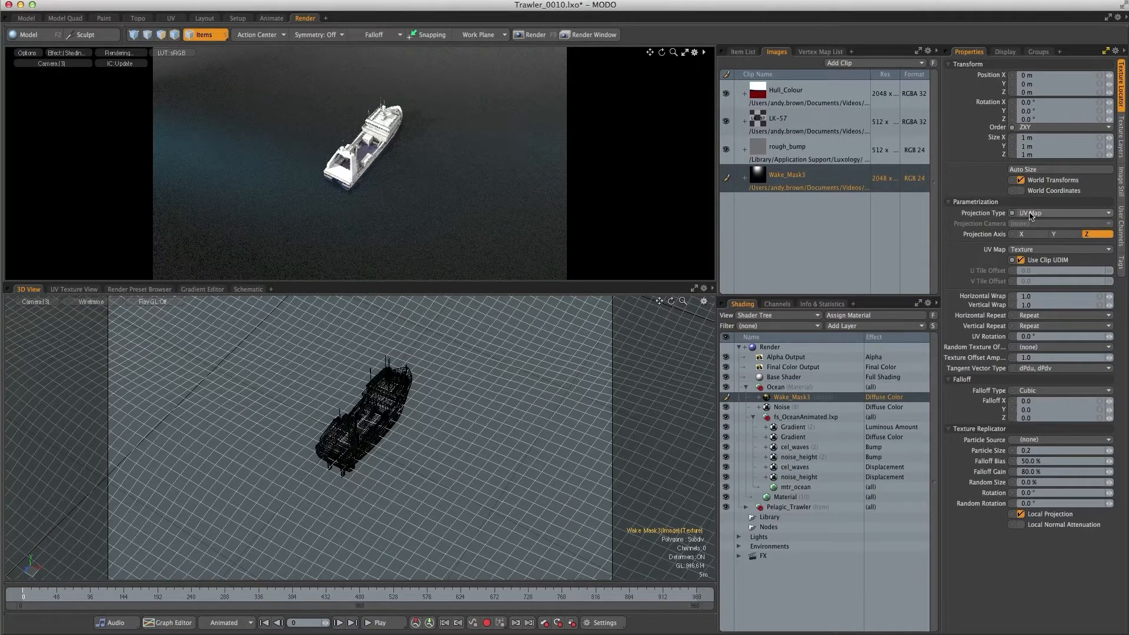
{"action": "left_click", "coordinate": [1034, 213]}
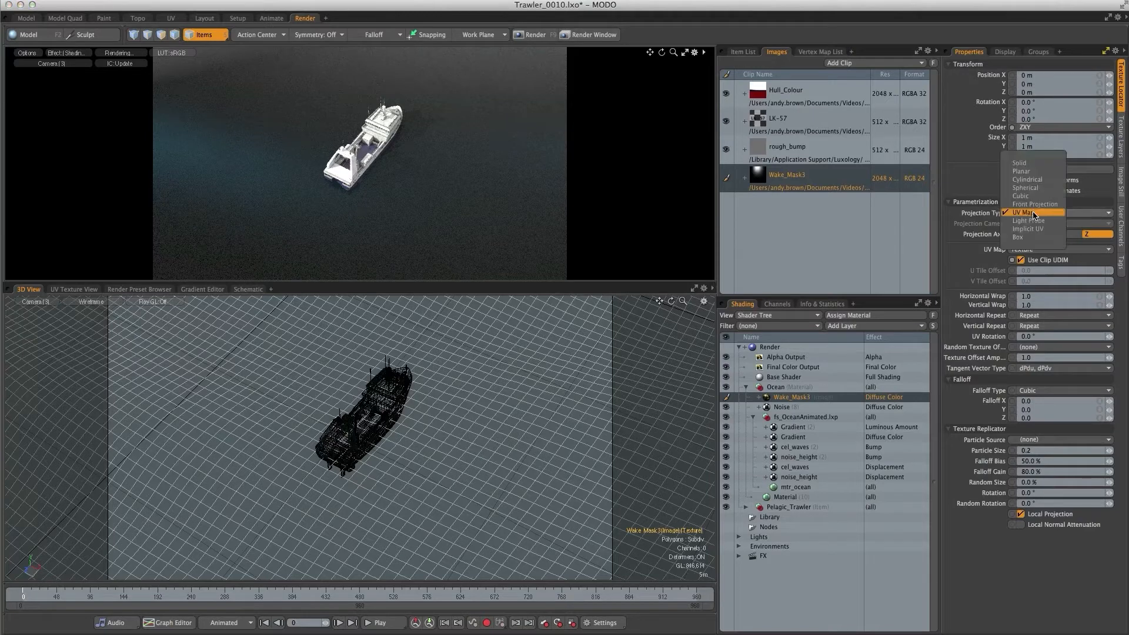
{"action": "left_click", "coordinate": [1024, 171]}
{"action": "left_click", "coordinate": [1065, 234]}
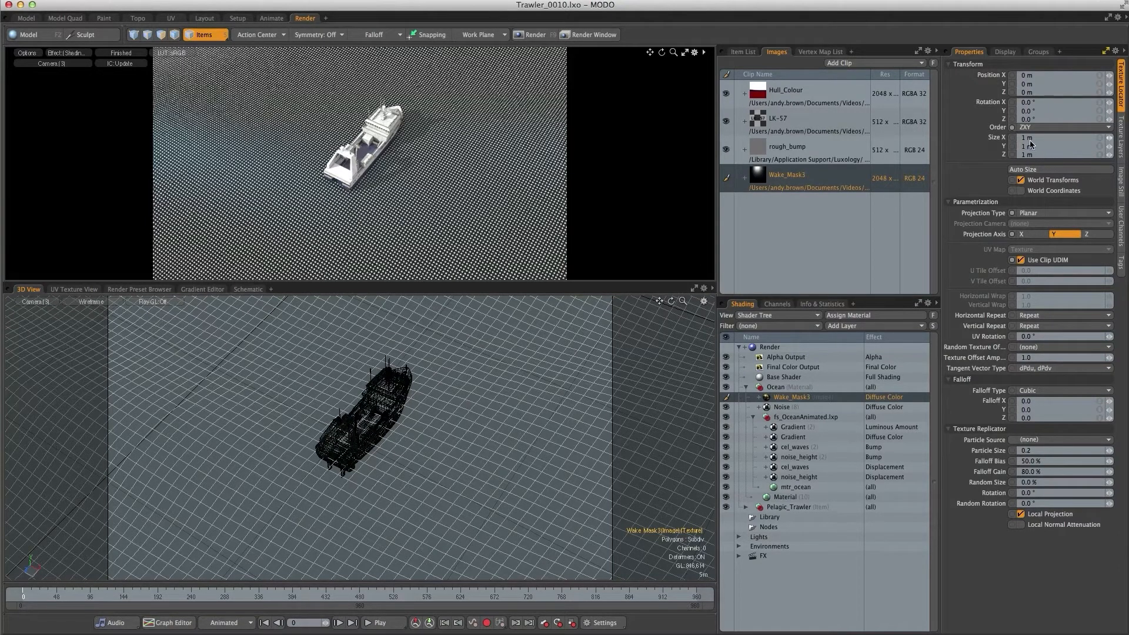
- Size the wake mask projection to 28 m in X, 40 m in Y and 40 m in Z
{"action": "left_click", "coordinate": [1020, 170]}
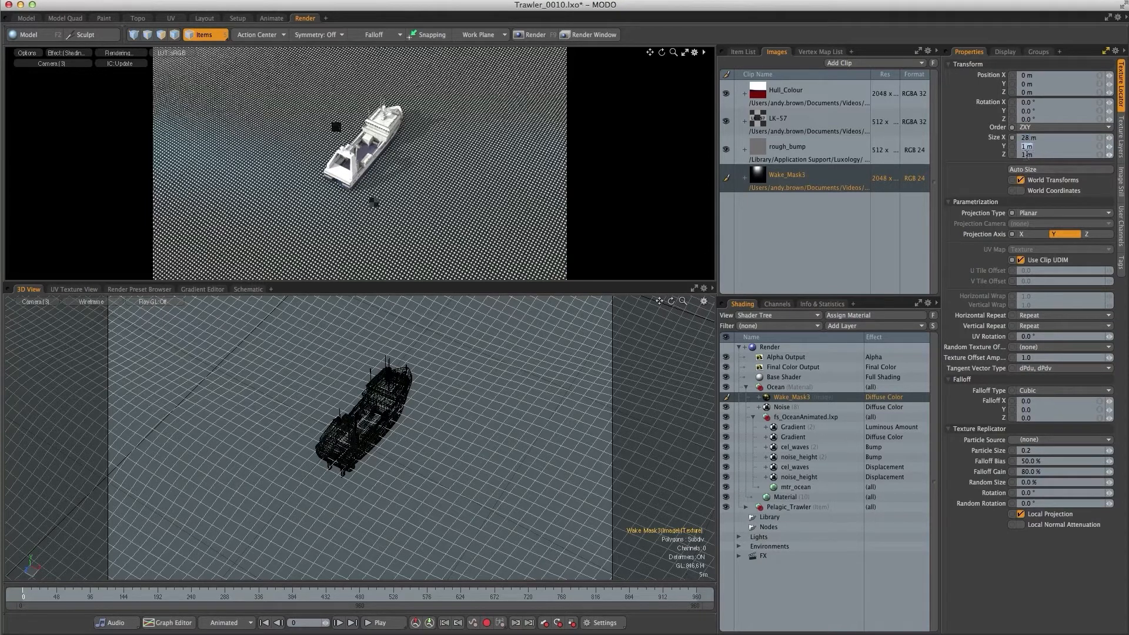
{"action": "type", "text": "40"}
{"action": "key", "text": "Return"}
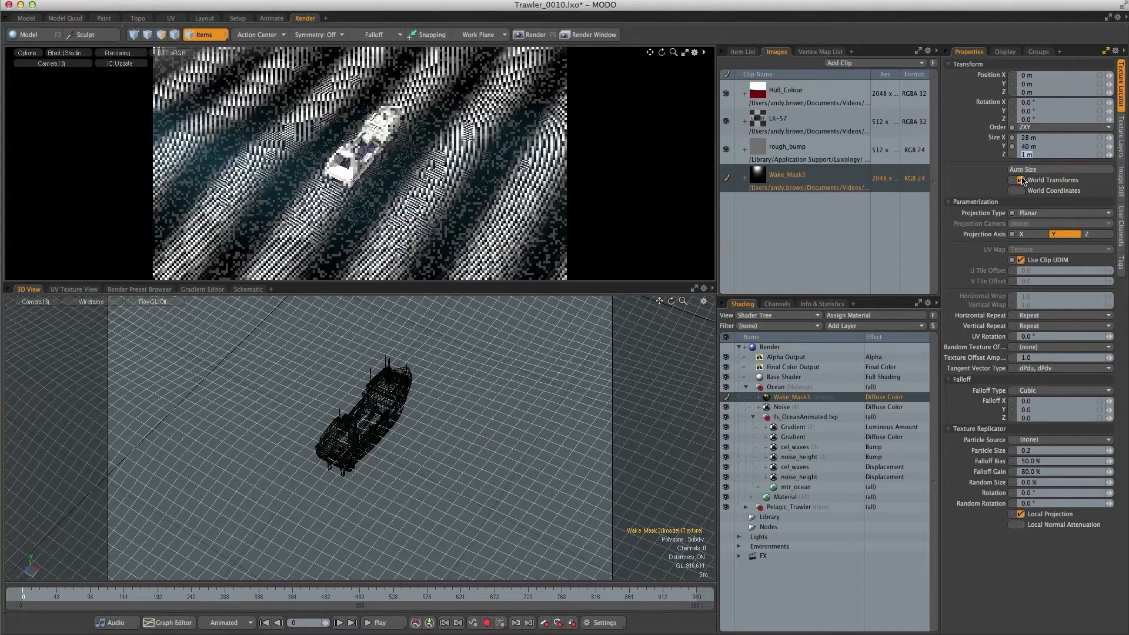
{"action": "type", "text": "40"}
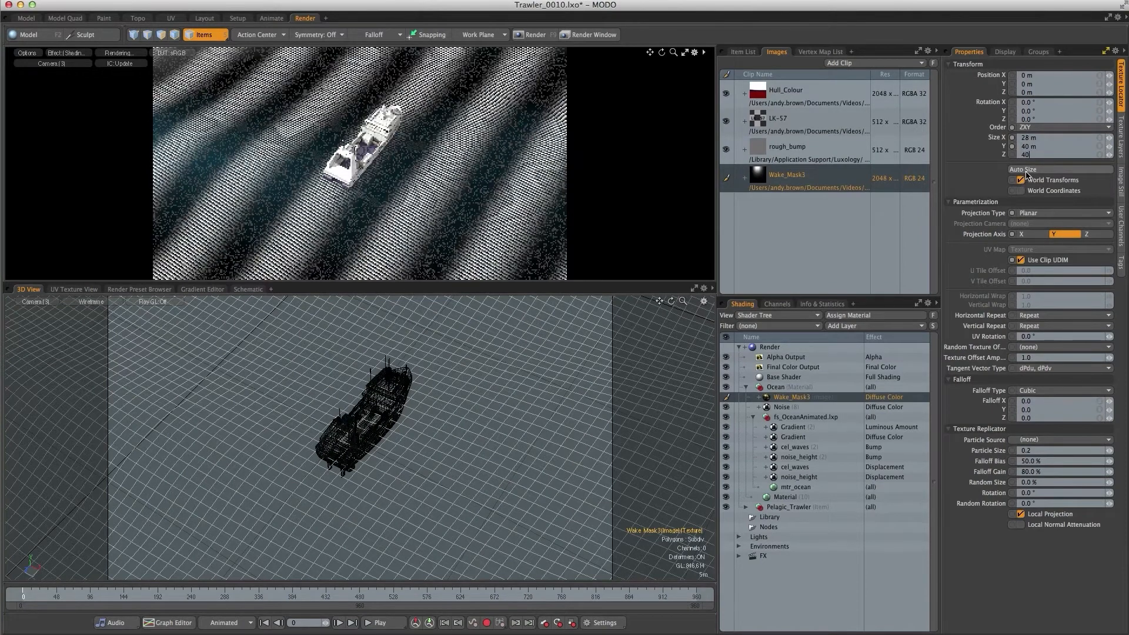
{"action": "key", "text": "Return"}
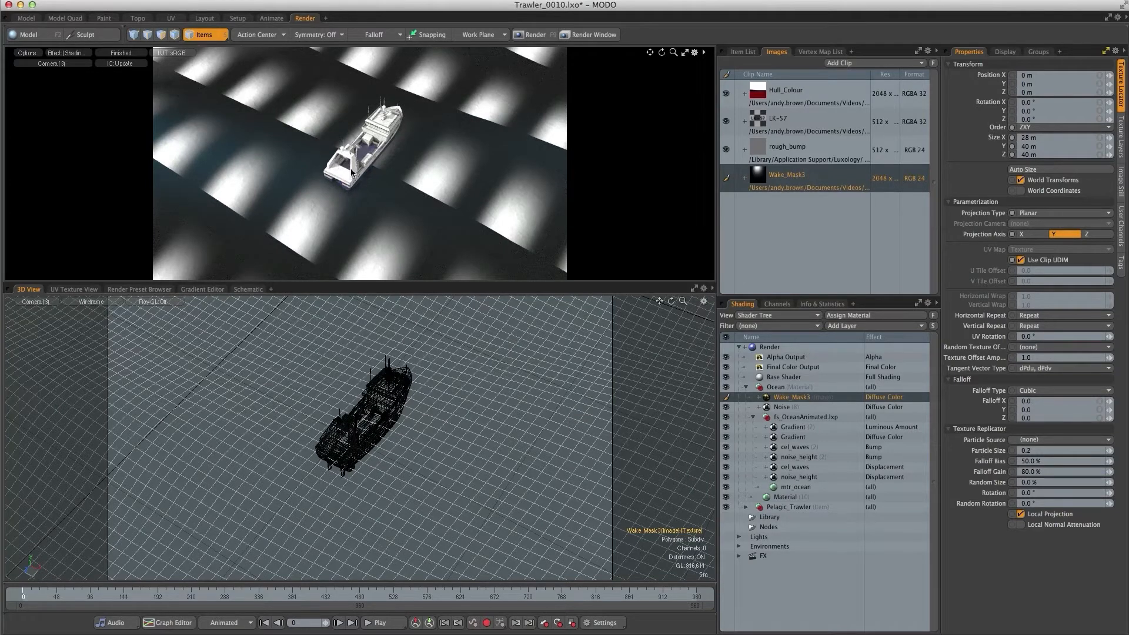
- Match the Wake_Mask3 texture locator's position and rotation to the Trawler_Mover locator
{"action": "left_click", "coordinate": [744, 52]}
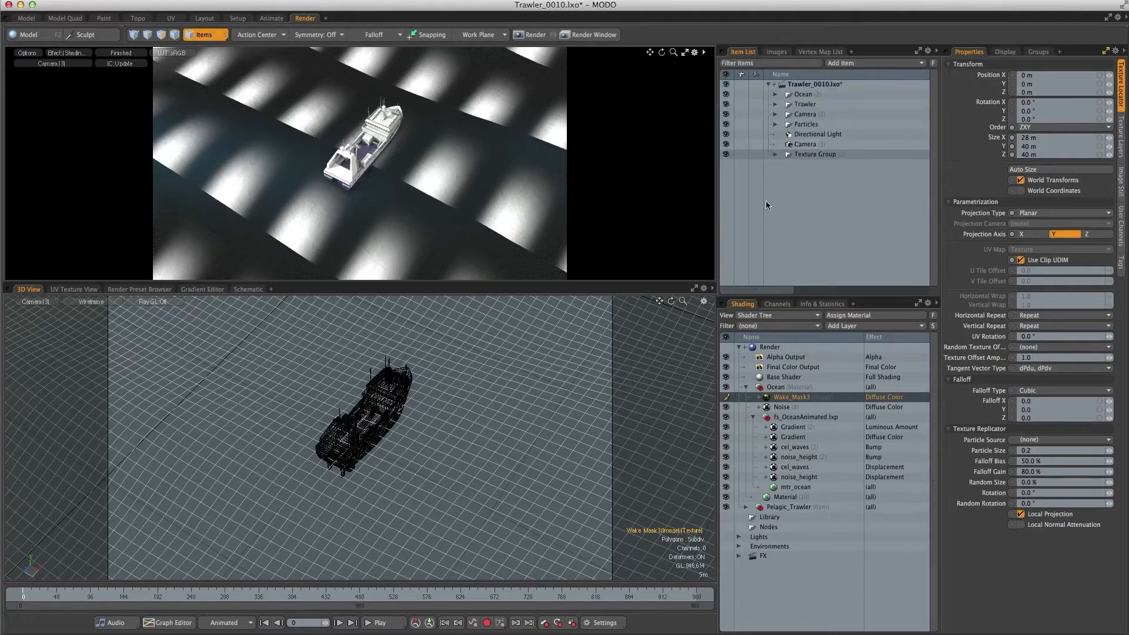
{"action": "left_click", "coordinate": [760, 398]}
{"action": "left_click", "coordinate": [797, 407]}
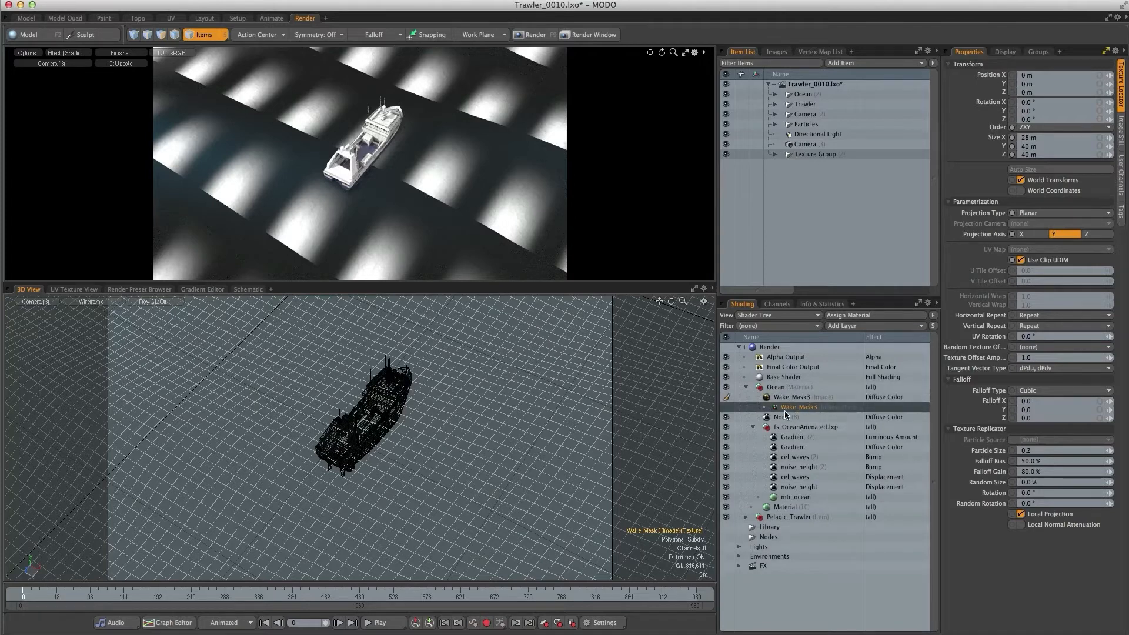
{"action": "left_click", "coordinate": [775, 106]}
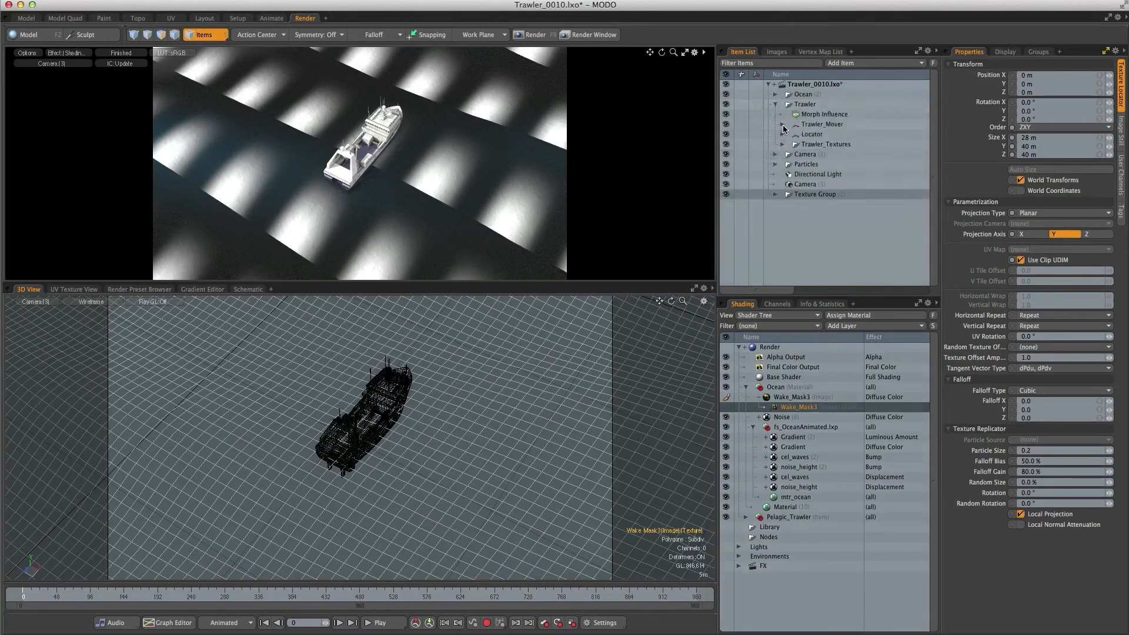
{"action": "left_click", "coordinate": [782, 125]}
{"action": "left_click", "coordinate": [818, 125]}
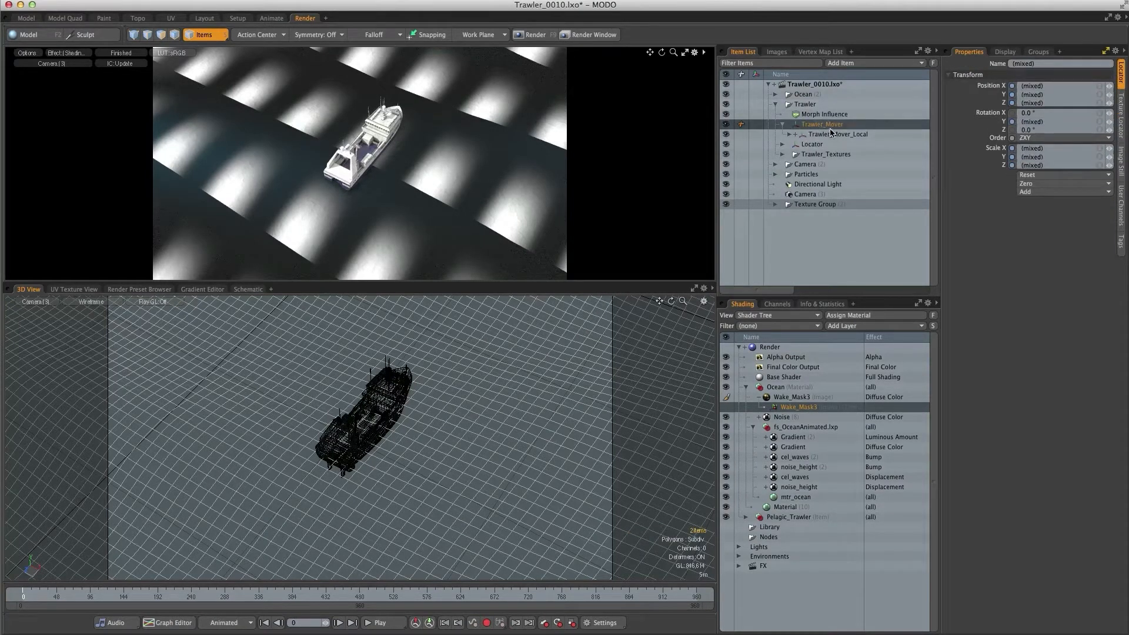
{"action": "left_click_drag", "start_coordinate": [0, 103], "coordinate": [91, 122]}
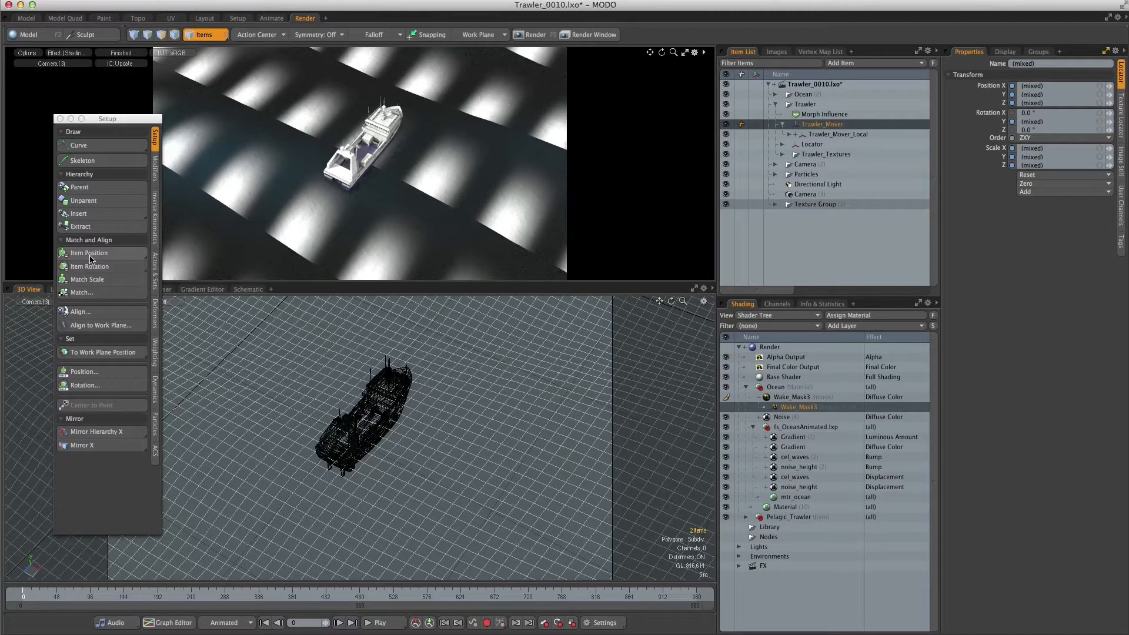
{"action": "left_click", "coordinate": [90, 254]}
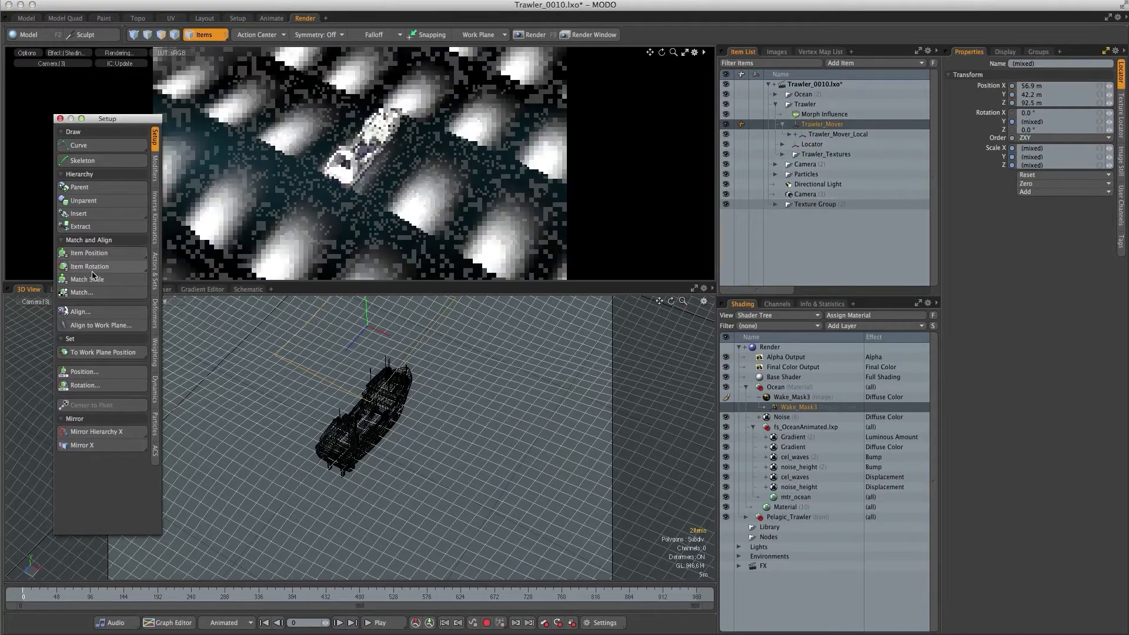
{"action": "left_click", "coordinate": [92, 271]}
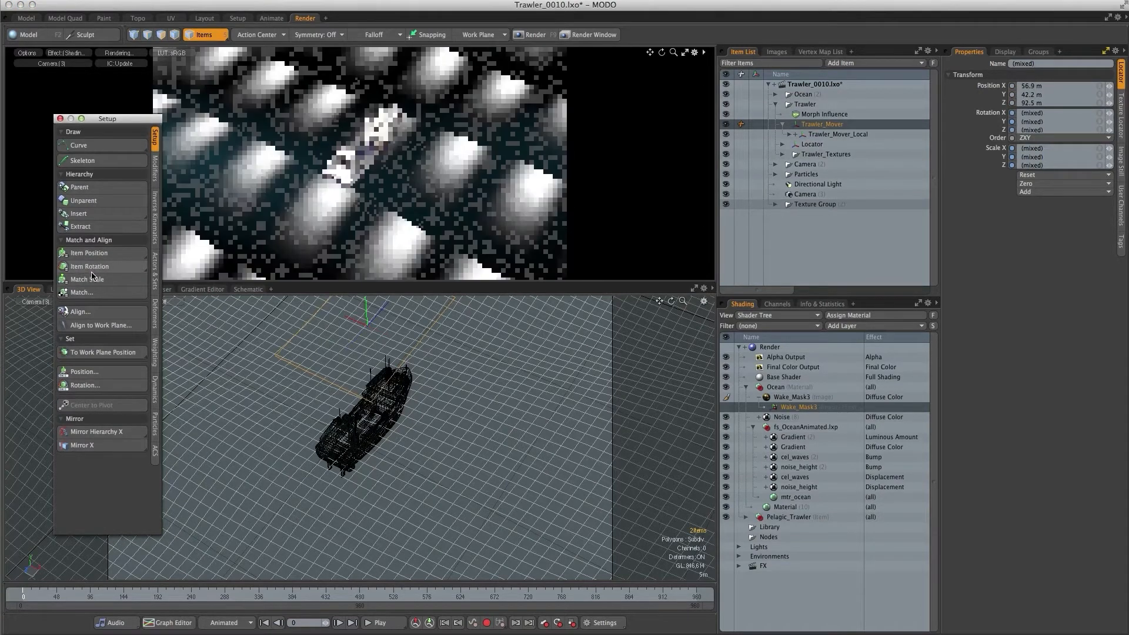
{"action": "left_click", "coordinate": [60, 119]}
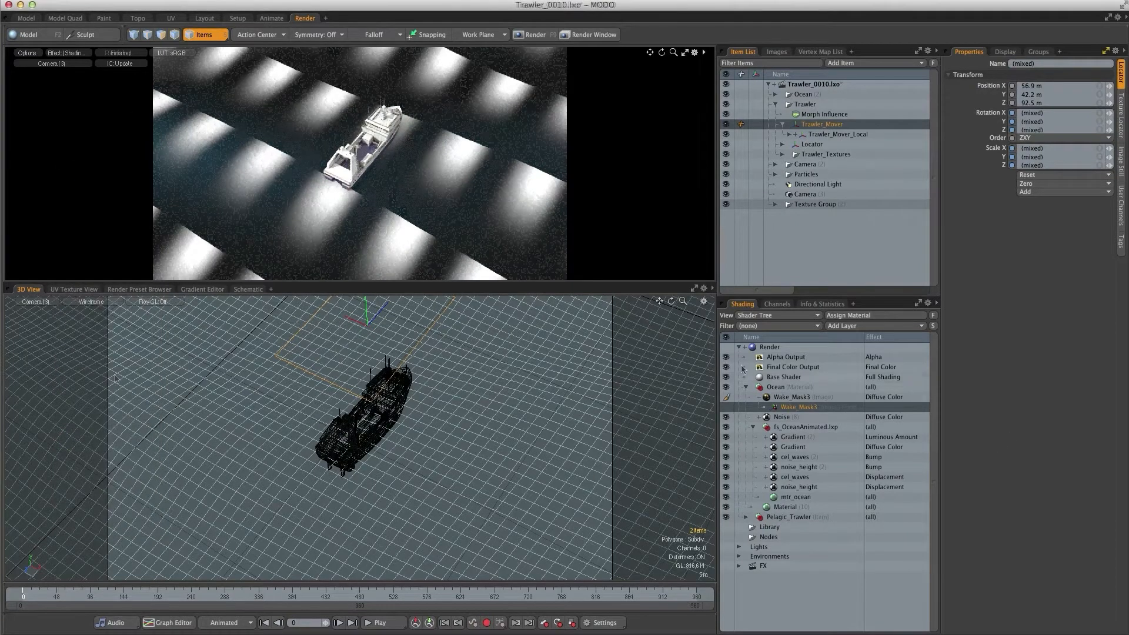
- Set the wake mask's horizontal and vertical repeat to Edge and rotate its locator a further -180° about Y
{"action": "left_click", "coordinate": [799, 407]}
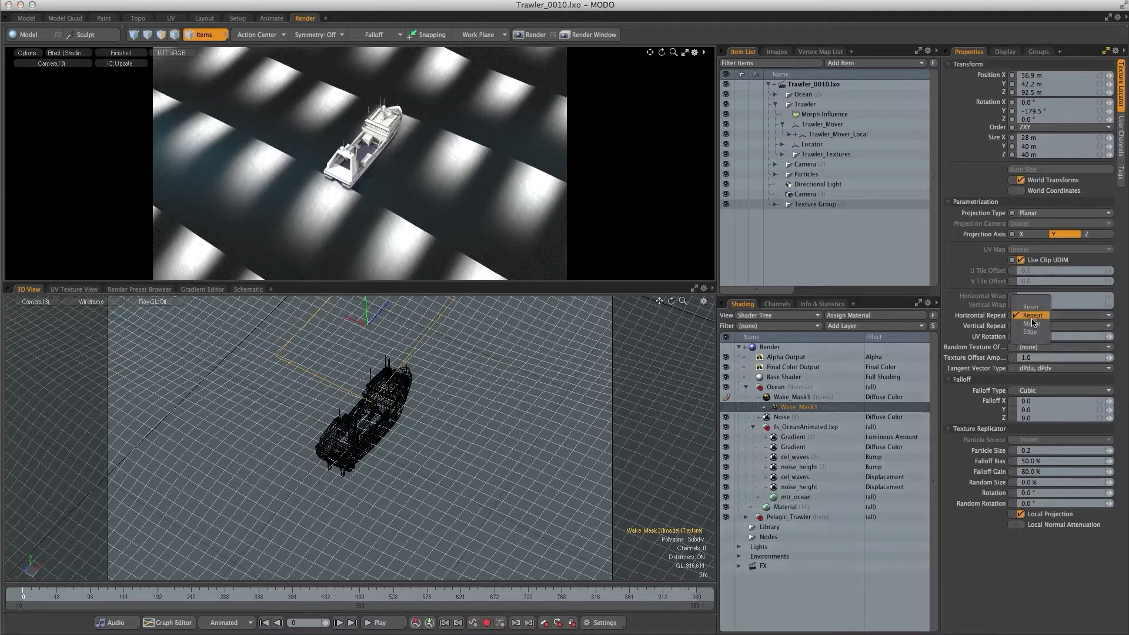
{"action": "left_click", "coordinate": [1032, 336]}
{"action": "left_click", "coordinate": [1032, 326]}
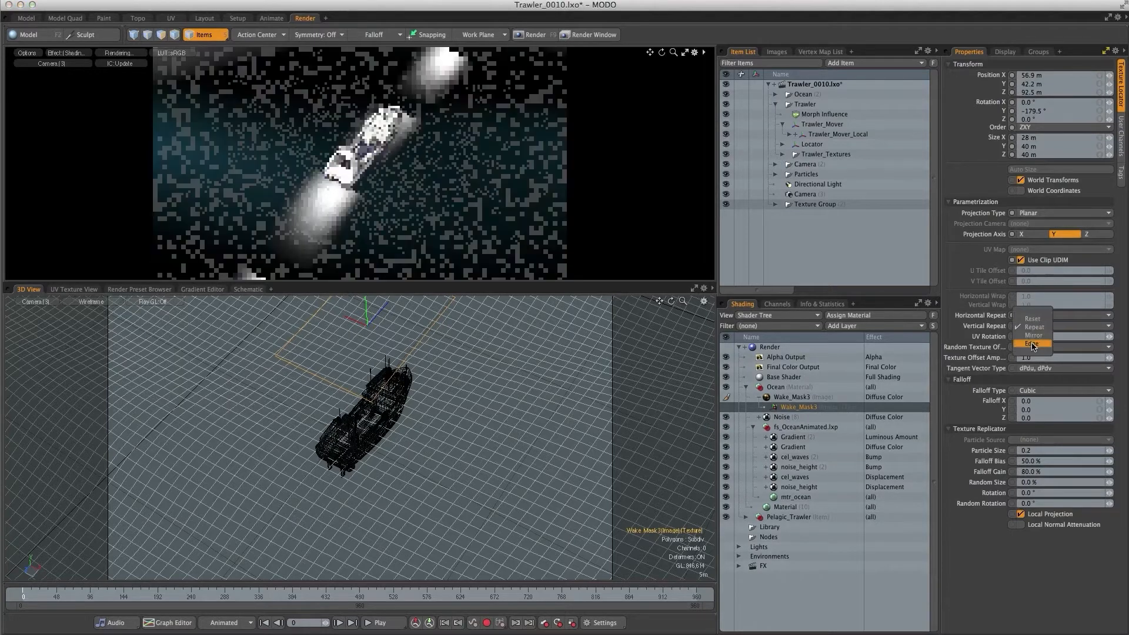
{"action": "left_click", "coordinate": [1030, 347]}
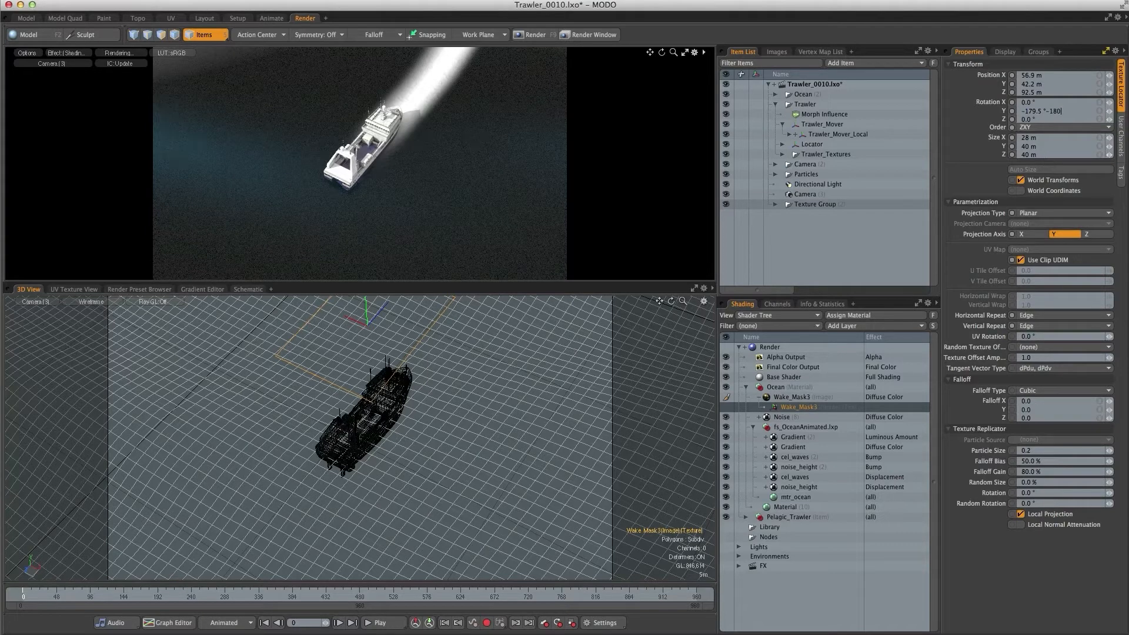
{"action": "key", "text": "Return"}
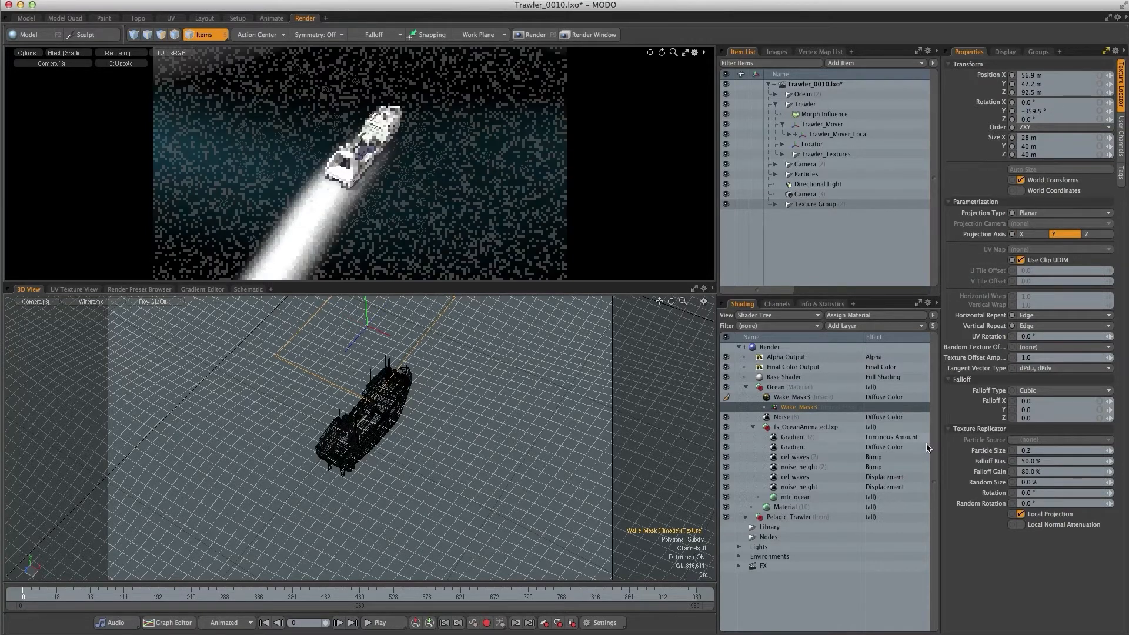
- Apply the Wake_Mask3 image as a mask for the noise layer in the Ocean material group
{"action": "left_click", "coordinate": [791, 397]}
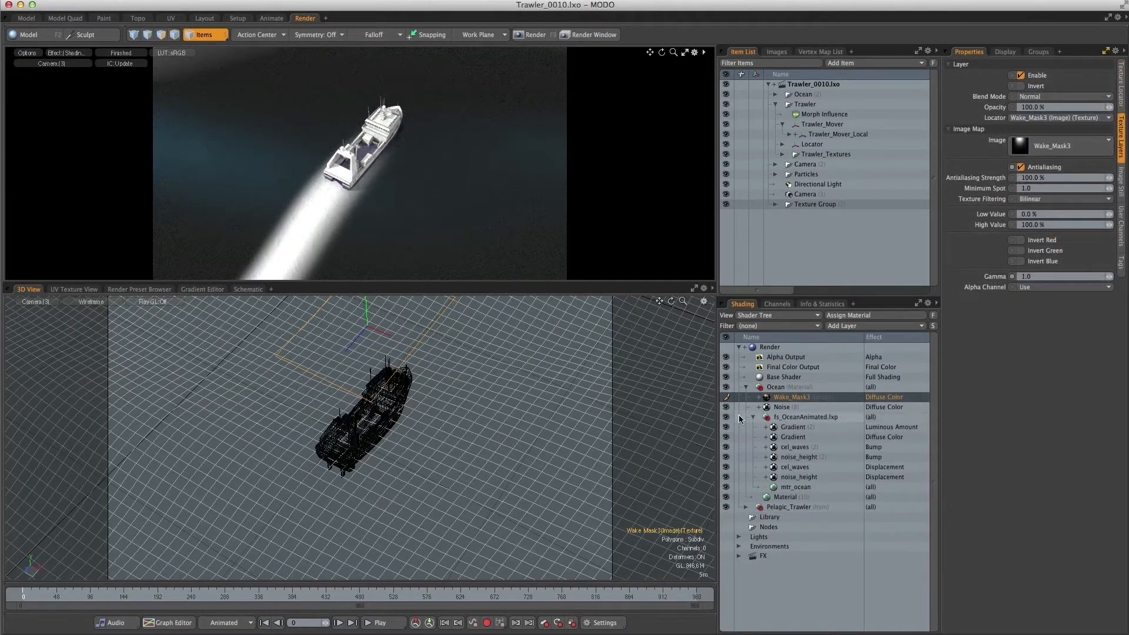
{"action": "left_click_drag", "start_coordinate": [782, 397], "coordinate": [786, 411]}
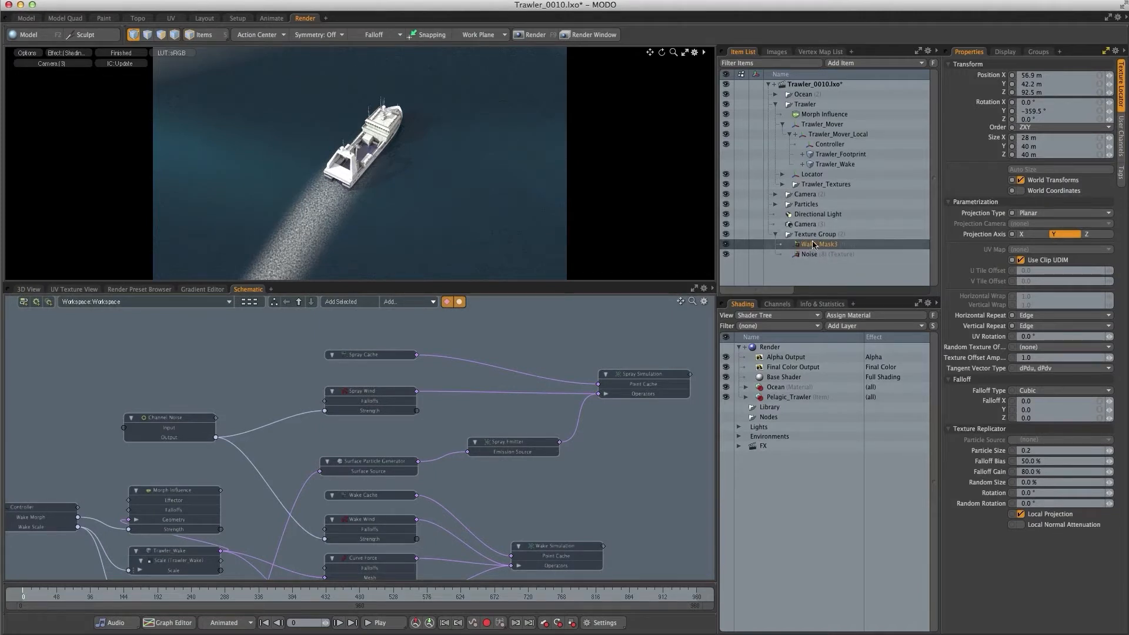
- Try parenting the Wake_Mask3 texture locator to Trawler_Mover_Local and check the wake from another angle and frame
{"action": "left_click_drag", "start_coordinate": [817, 245], "coordinate": [849, 143]}
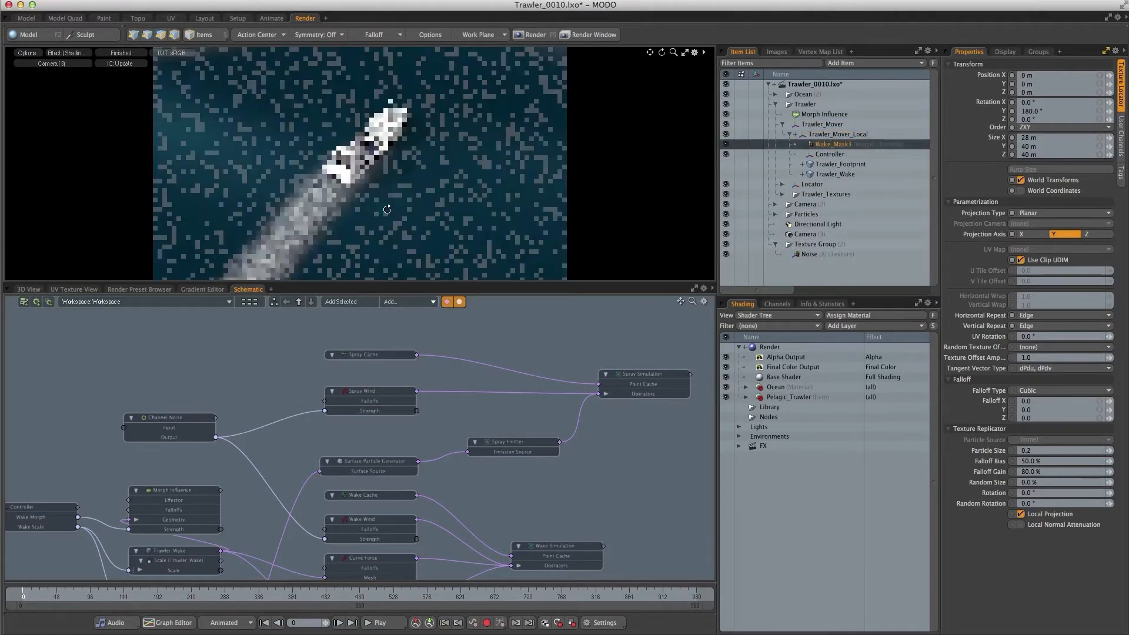
{"action": "left_click_drag", "start_coordinate": [387, 210], "coordinate": [212, 192], "text": "alt"}
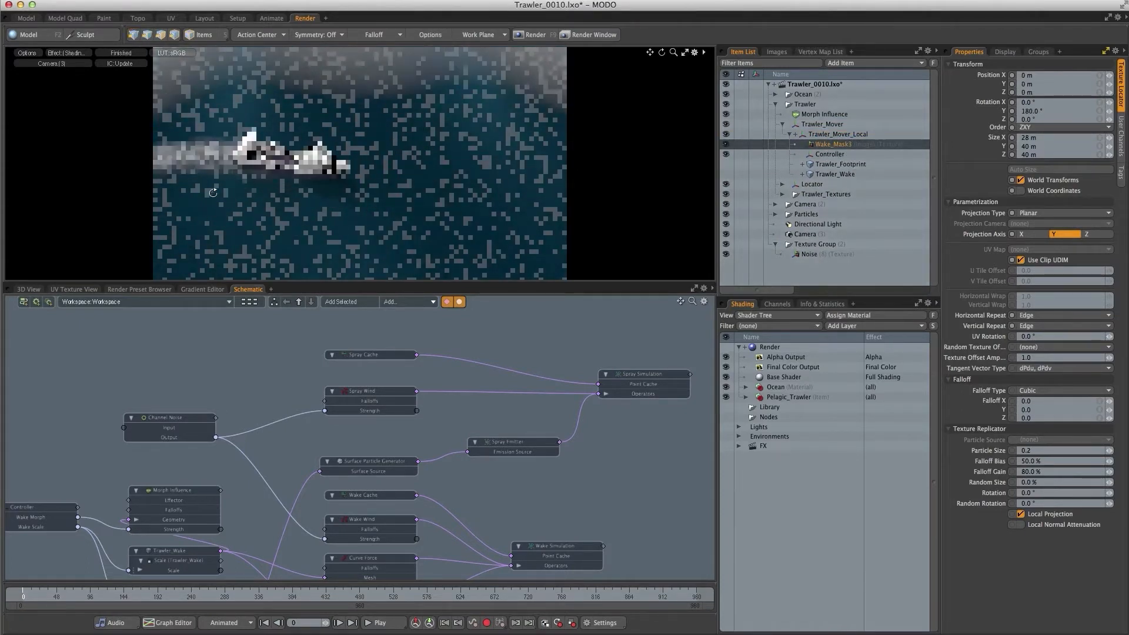
{"action": "left_click", "coordinate": [379, 596]}
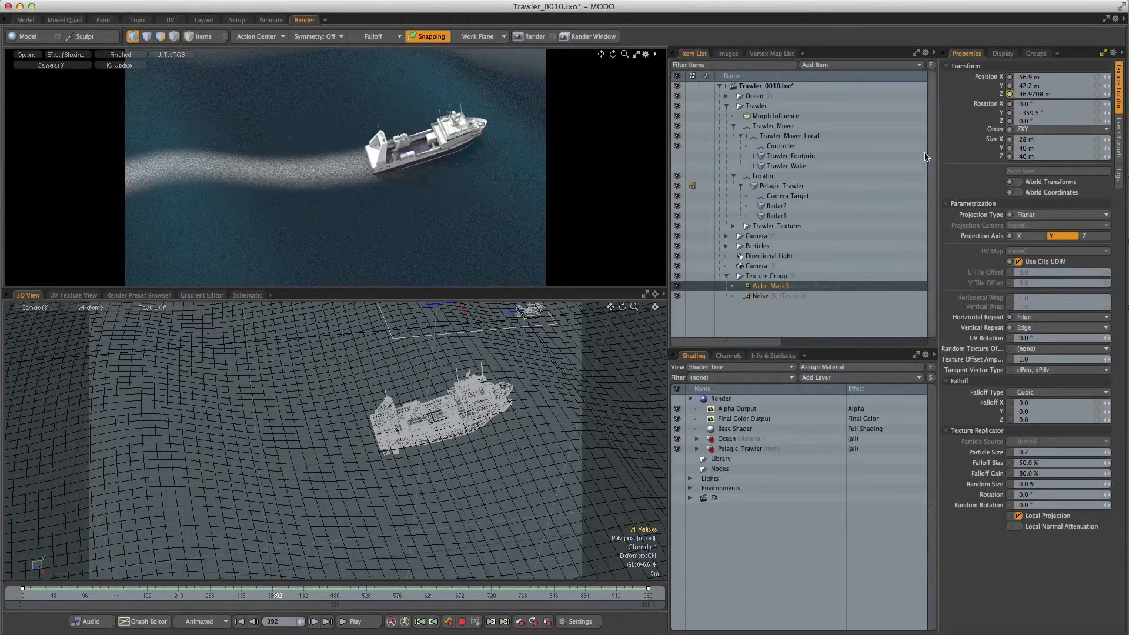
- Open the Wake_Mask3 locator's animated Position Z channel in the Graph Editor to examine its curve
{"action": "right_click", "coordinate": [973, 97]}
{"action": "left_click", "coordinate": [952, 94]}
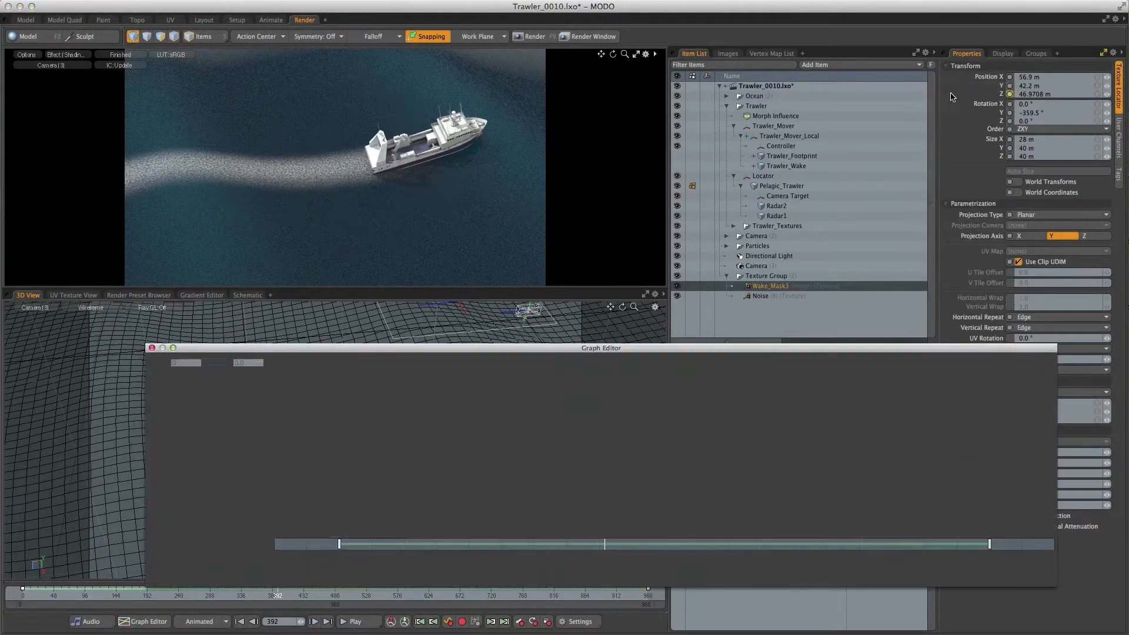
{"action": "left_click_drag", "start_coordinate": [525, 348], "coordinate": [512, 354]}
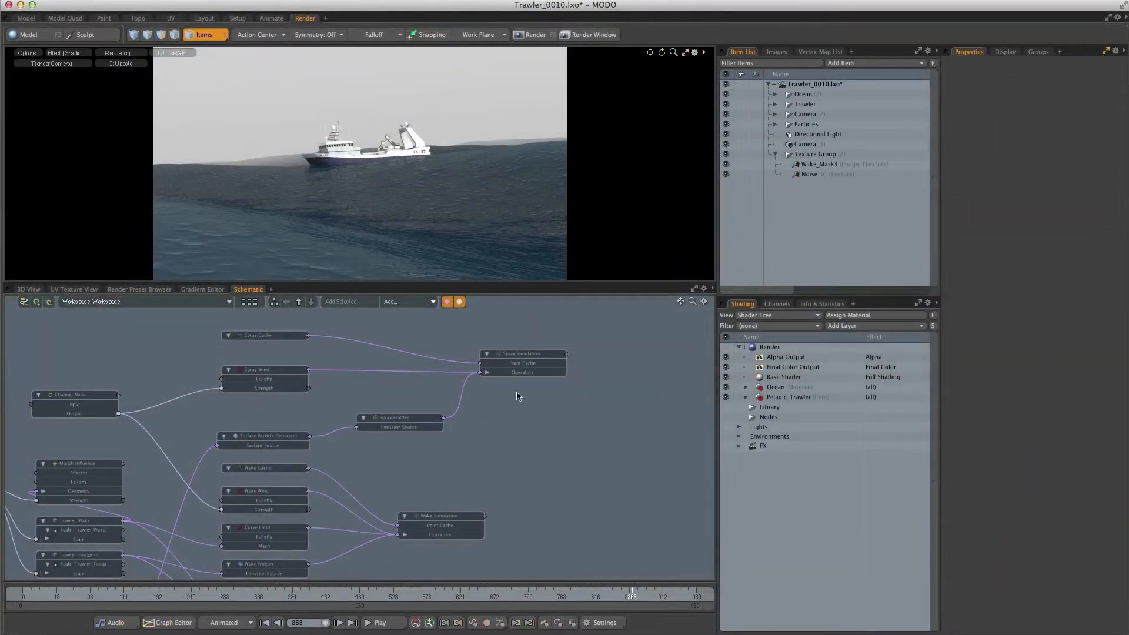
- Add a Sprite volume item to the scene and place it in the schematic near the Wake Simulation node
{"action": "left_click_drag", "start_coordinate": [498, 448], "coordinate": [528, 474], "text": "alt"}
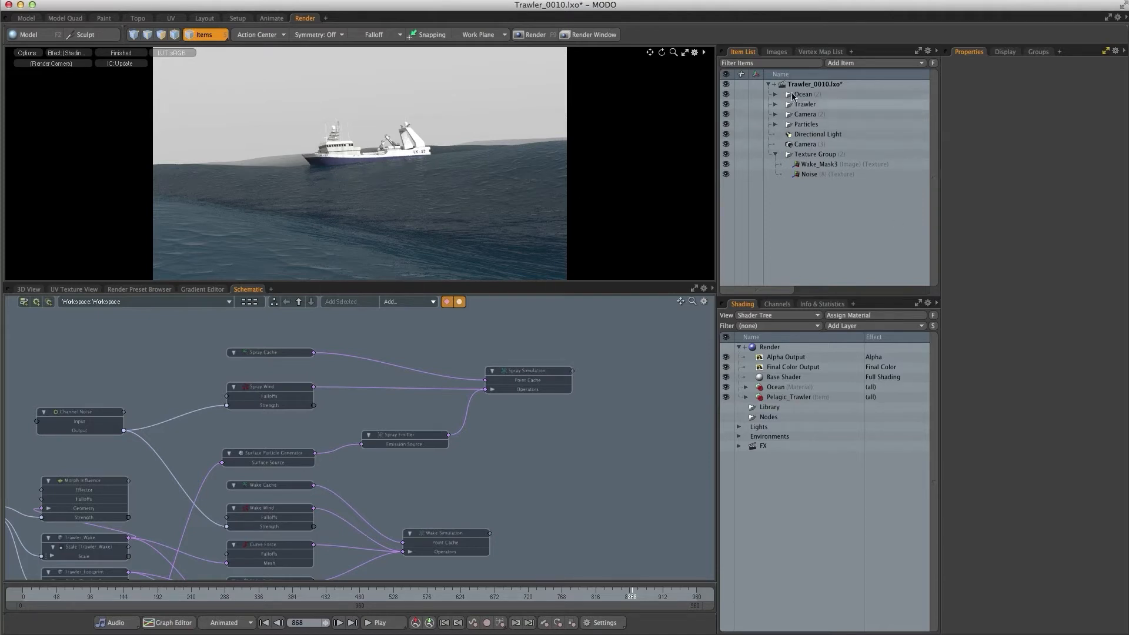
{"action": "left_click", "coordinate": [846, 63]}
{"action": "mouse_move", "coordinate": [841, 177]}
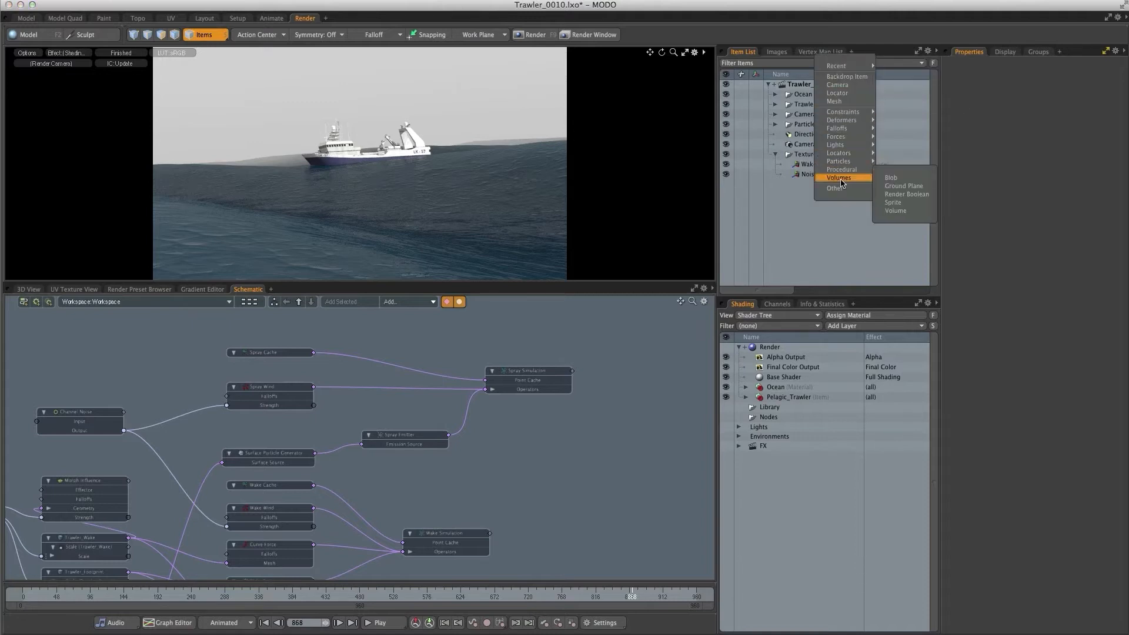
{"action": "left_click", "coordinate": [889, 203]}
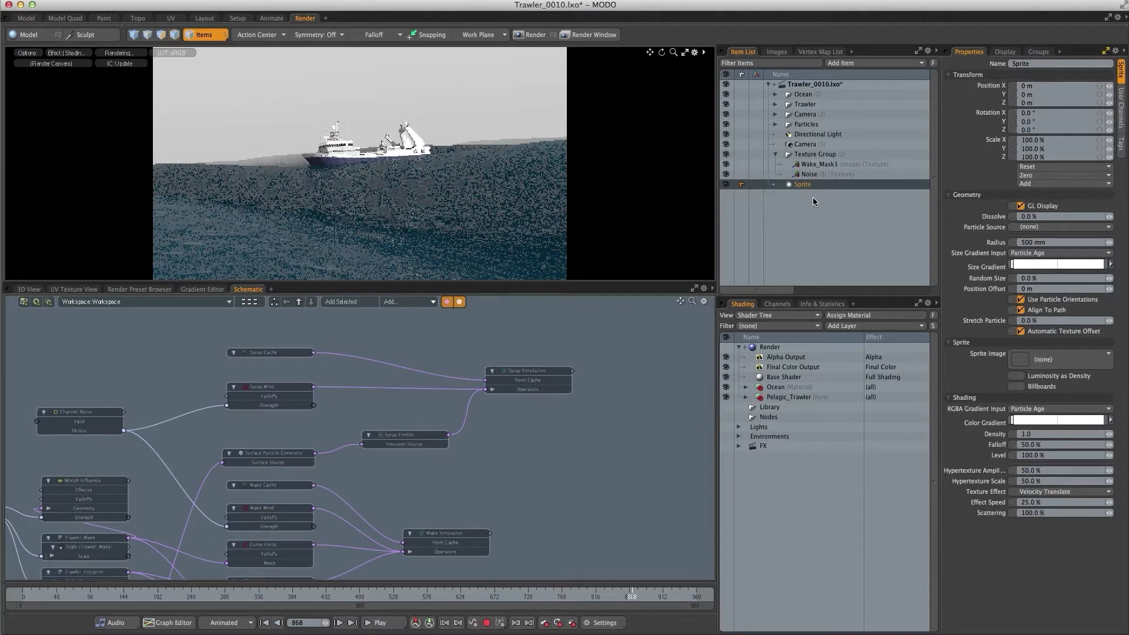
{"action": "left_click_drag", "start_coordinate": [797, 185], "coordinate": [498, 497]}
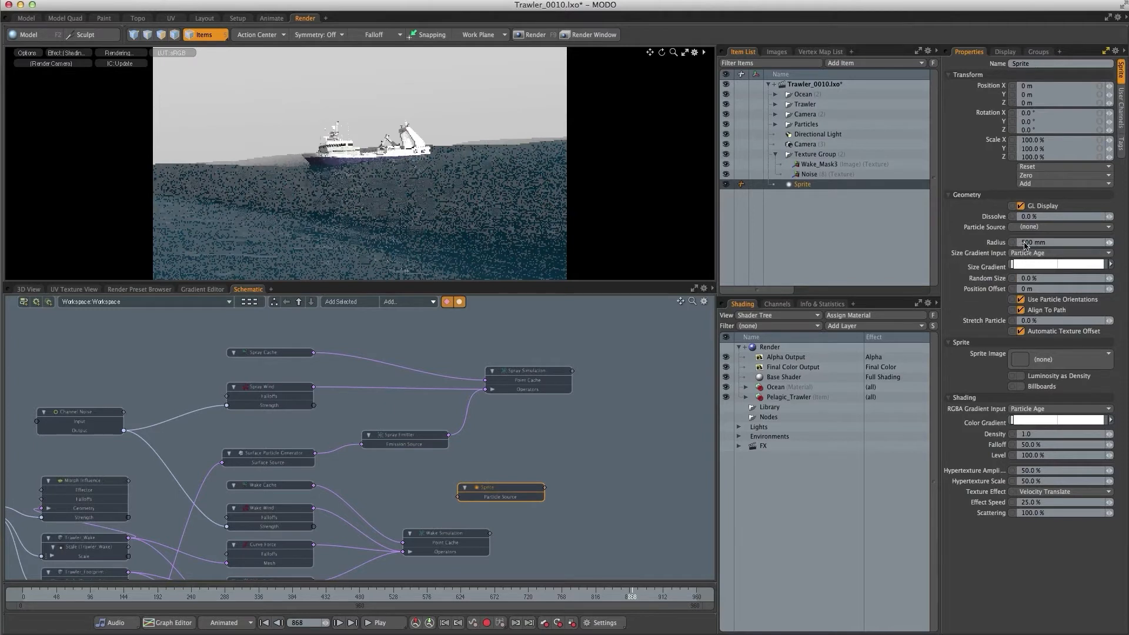
- Set the sprite's radius to 200 mm and connect the Wake Cache output to its Particle Source
{"action": "left_click", "coordinate": [1022, 243]}
{"action": "type", "text": "200"}
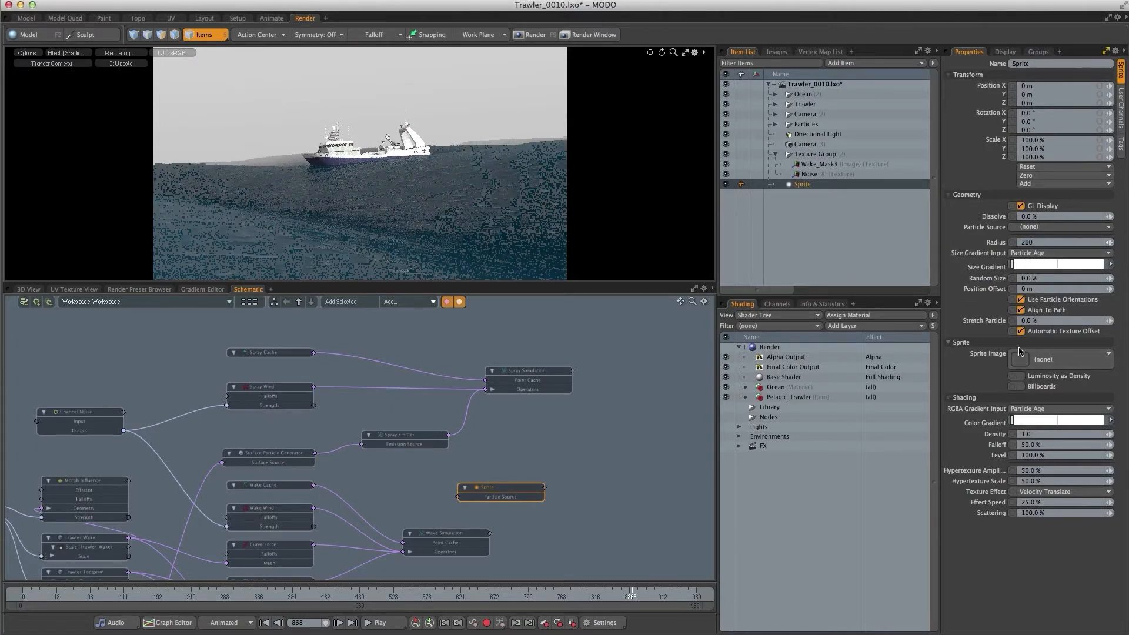
{"action": "type", "text": "mm"}
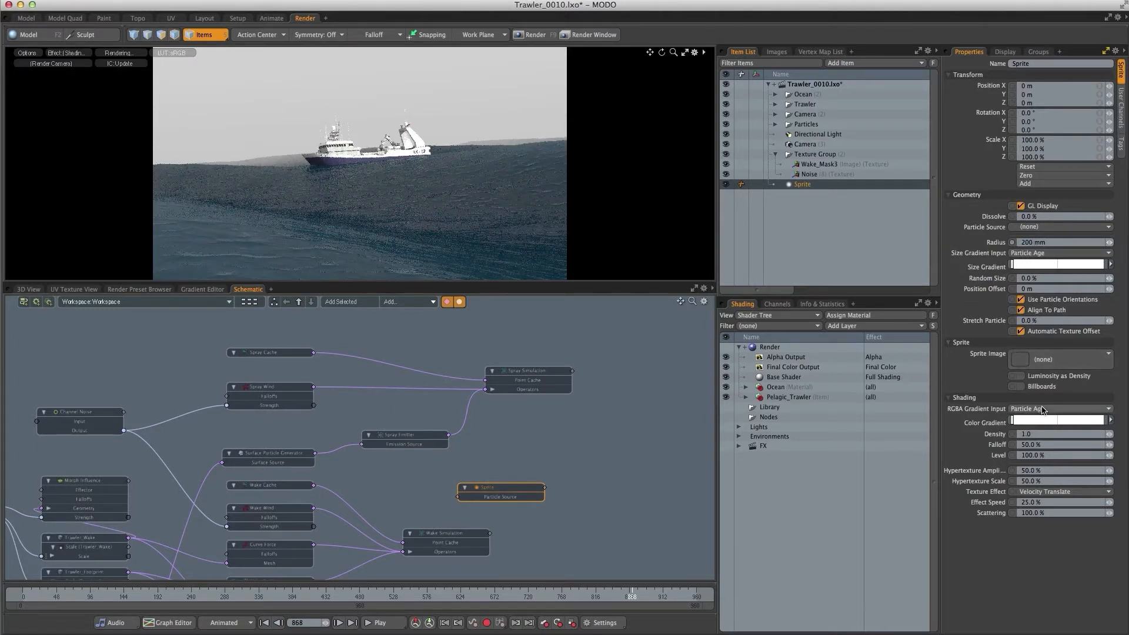
{"action": "key", "text": "Return"}
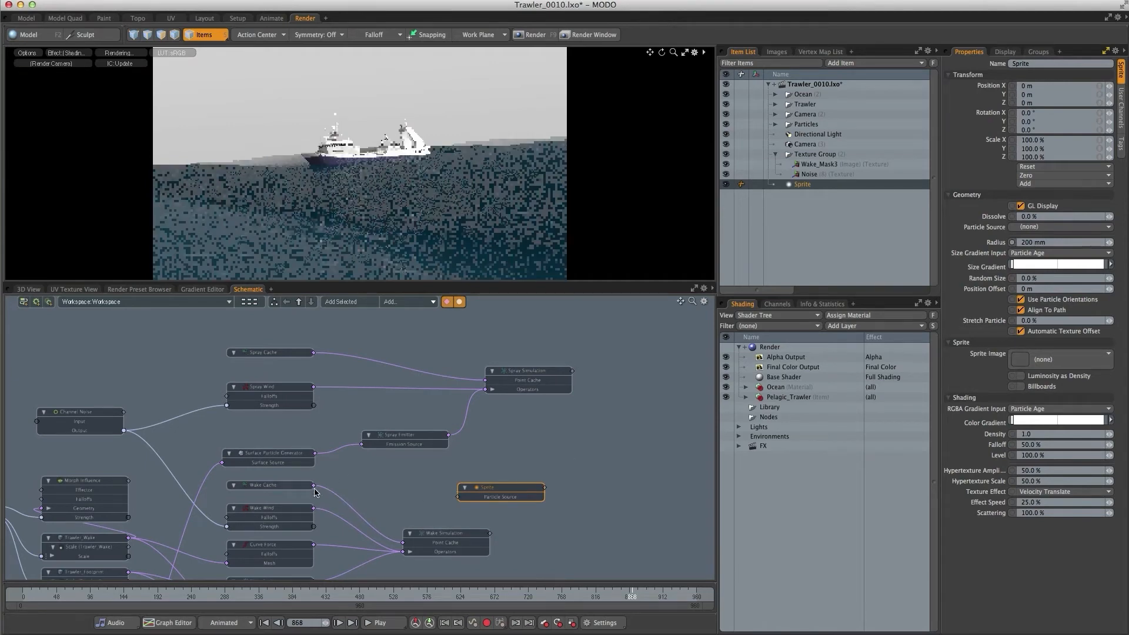
{"action": "left_click_drag", "start_coordinate": [313, 485], "coordinate": [458, 497]}
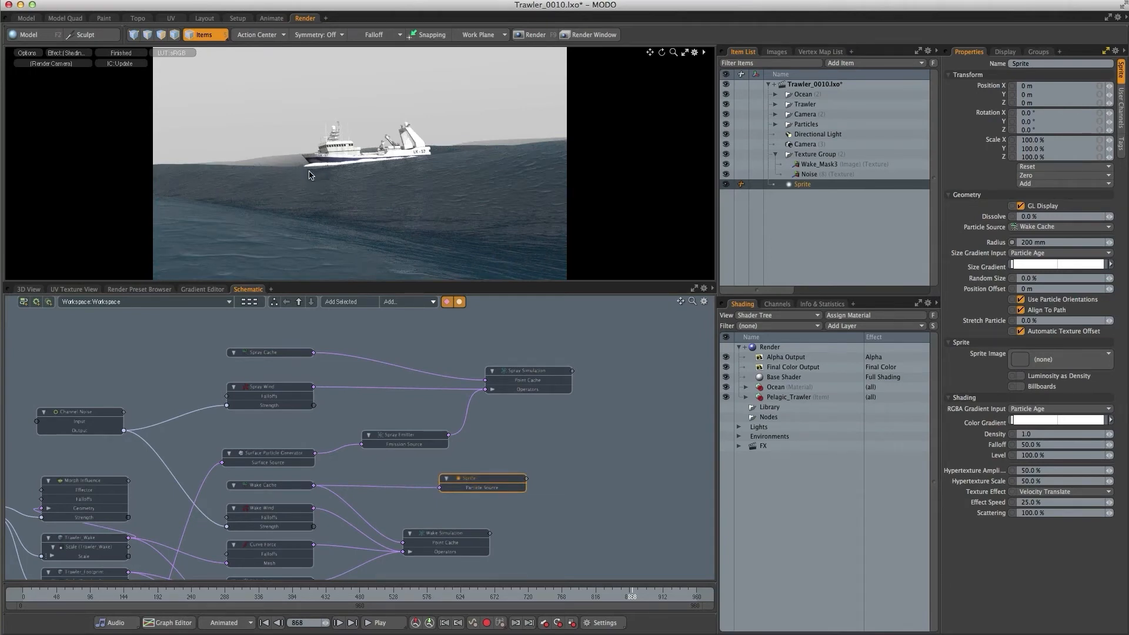
- In the sprite's Color Gradient, add an RGB key at 20% particle age and darken the 0% key to near-black blue
{"action": "left_click", "coordinate": [1111, 421]}
{"action": "left_click", "coordinate": [1096, 429]}
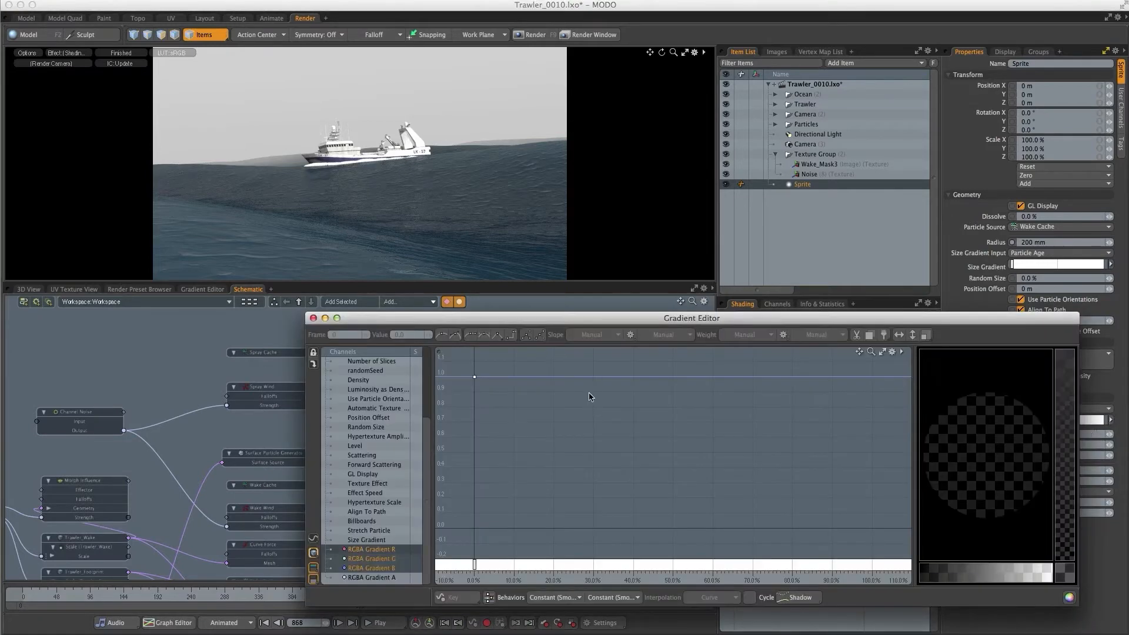
{"action": "left_click", "coordinate": [554, 377], "text": "ctrl"}
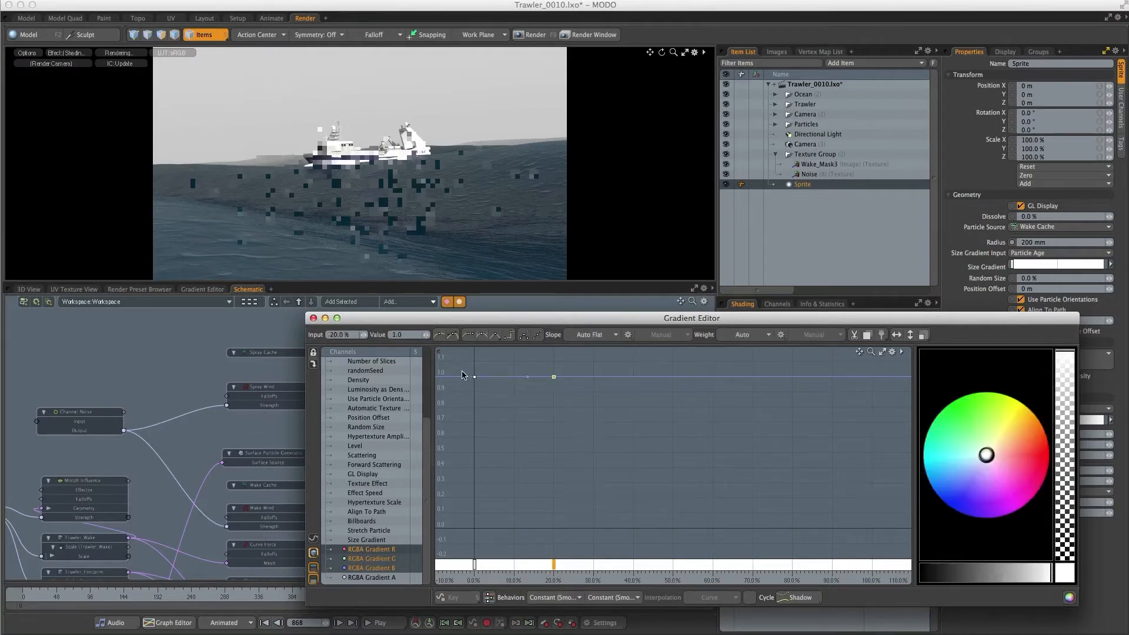
{"action": "left_click", "coordinate": [483, 390]}
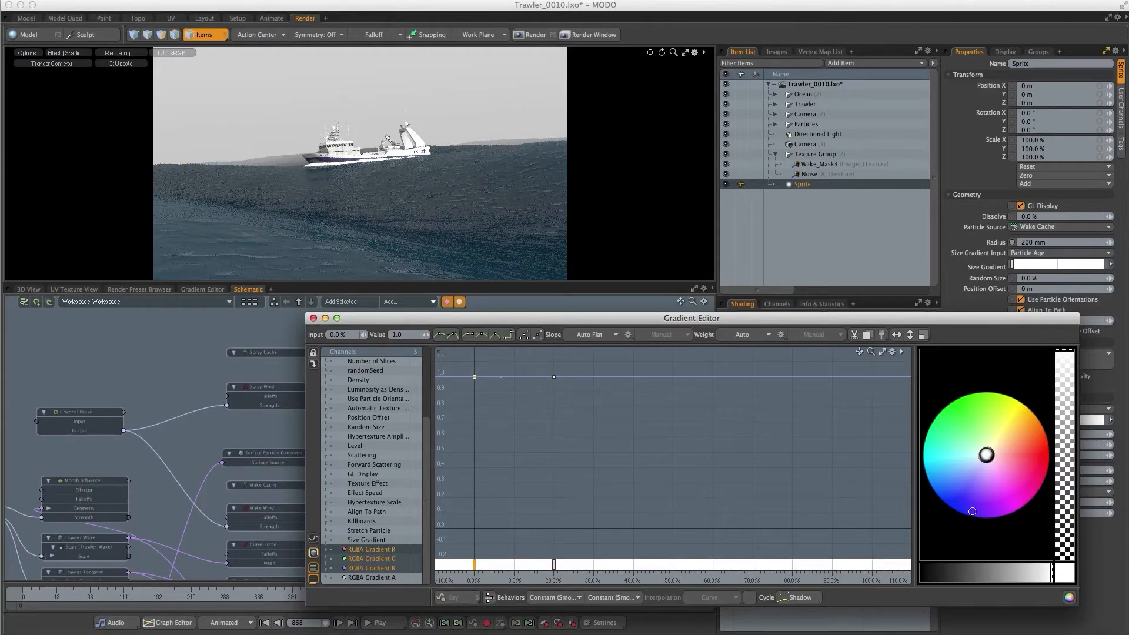
{"action": "left_click_drag", "start_coordinate": [976, 473], "coordinate": [927, 515]}
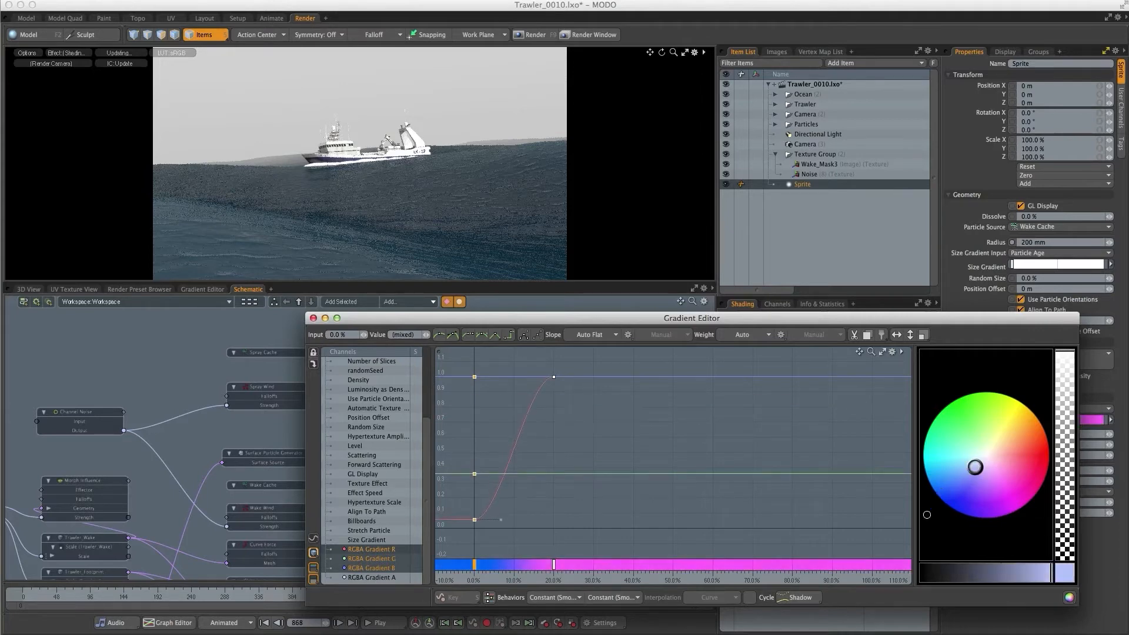
{"action": "left_click_drag", "start_coordinate": [926, 578], "coordinate": [926, 574]}
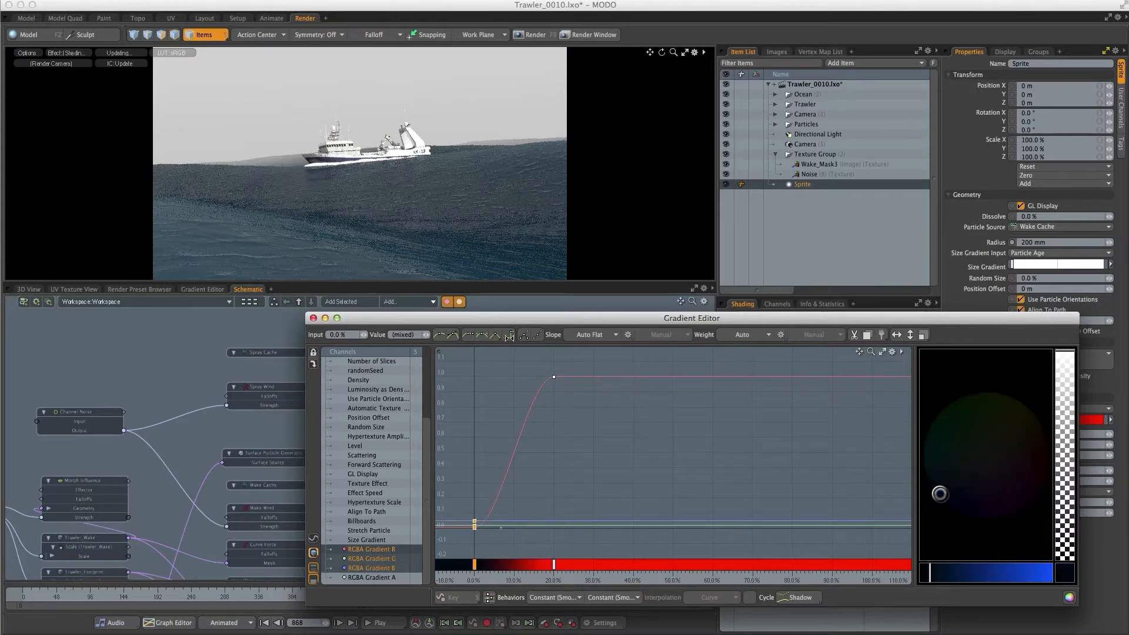
- Recolor the 20% key of the sprite's color gradient to a pale bluish white
{"action": "left_click", "coordinate": [553, 377]}
{"action": "left_click", "coordinate": [979, 454]}
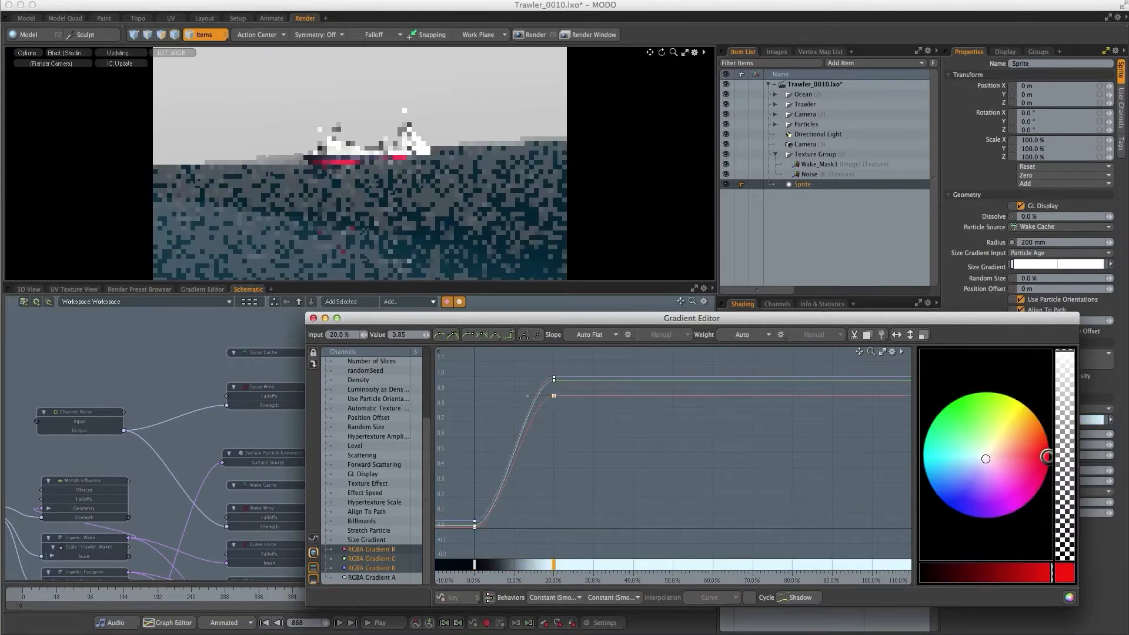
{"action": "mouse_move", "coordinate": [985, 459]}
{"action": "left_mouse_down"}
{"action": "mouse_move", "coordinate": [955, 458]}
{"action": "mouse_move", "coordinate": [983, 461]}
{"action": "left_mouse_up"}
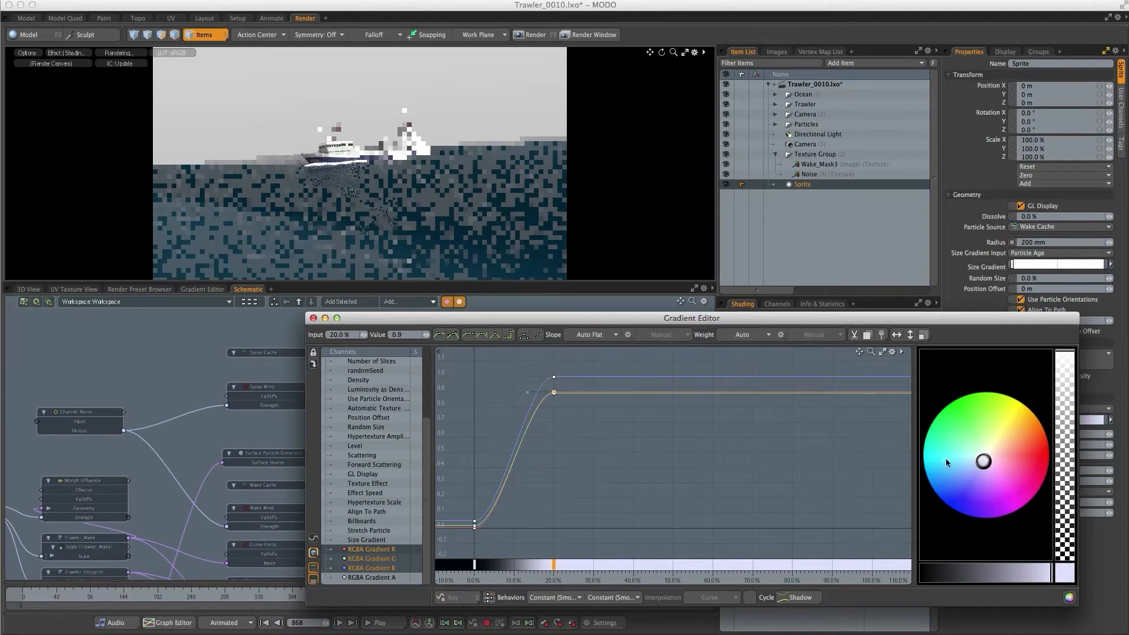
{"action": "left_click_drag", "start_coordinate": [982, 461], "coordinate": [980, 459]}
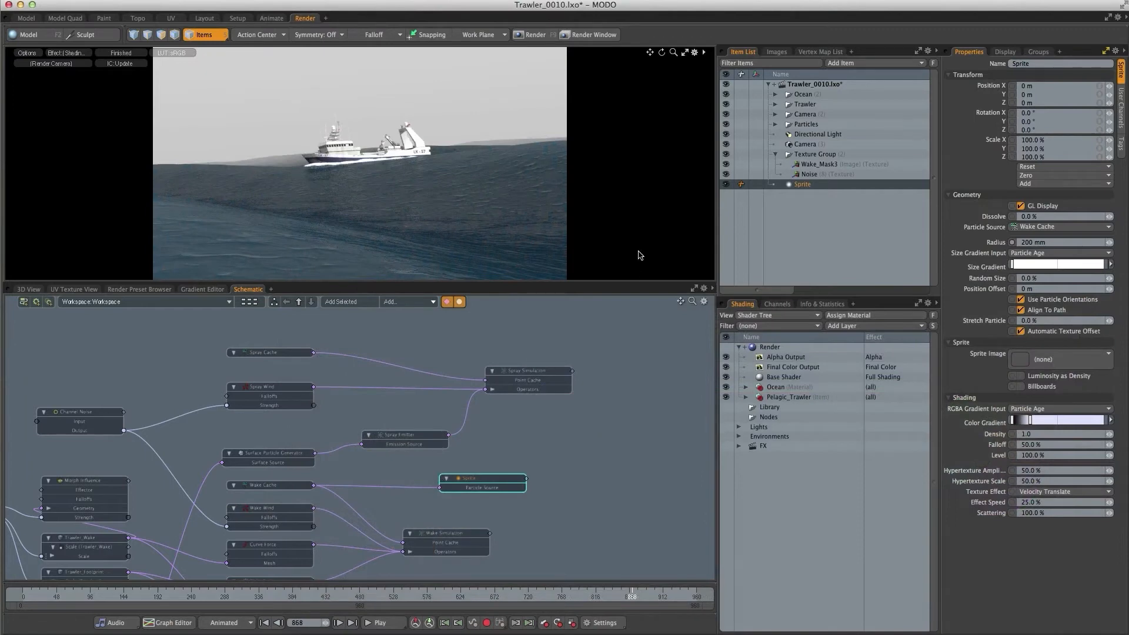
- Add a second Sprite above the Spray Simulation node, with a 50 mm radius and Spray Cache connected to its Particle Source
{"action": "left_click", "coordinate": [858, 65]}
{"action": "mouse_move", "coordinate": [856, 77]}
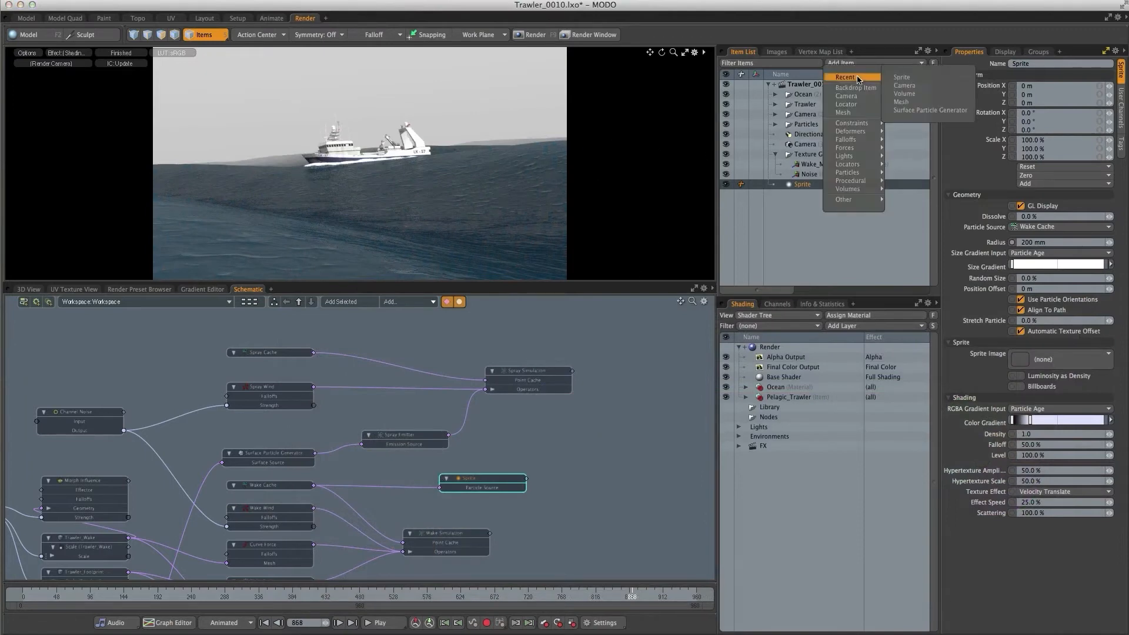
{"action": "left_click", "coordinate": [896, 80]}
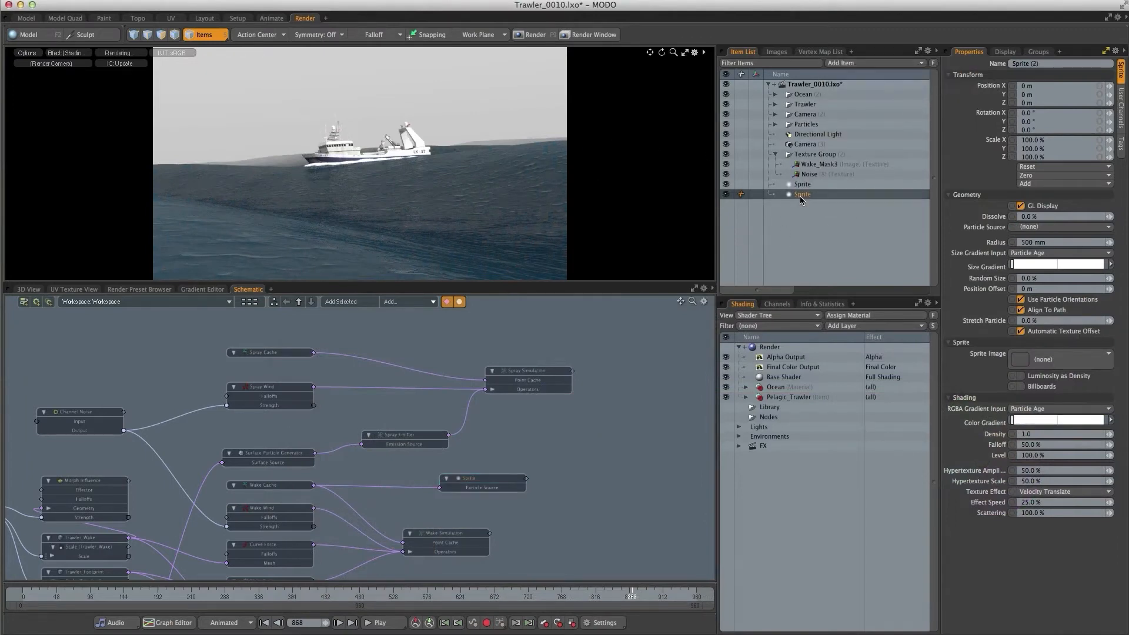
{"action": "left_click_drag", "start_coordinate": [568, 330], "coordinate": [493, 336]}
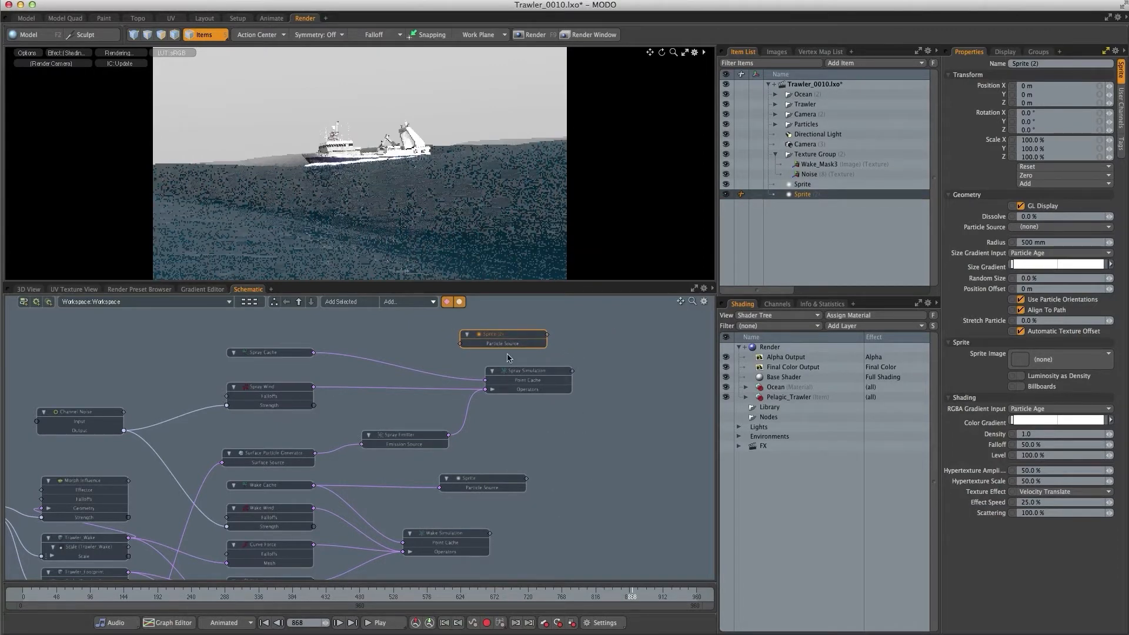
{"action": "left_click_drag", "start_coordinate": [501, 334], "coordinate": [531, 350]}
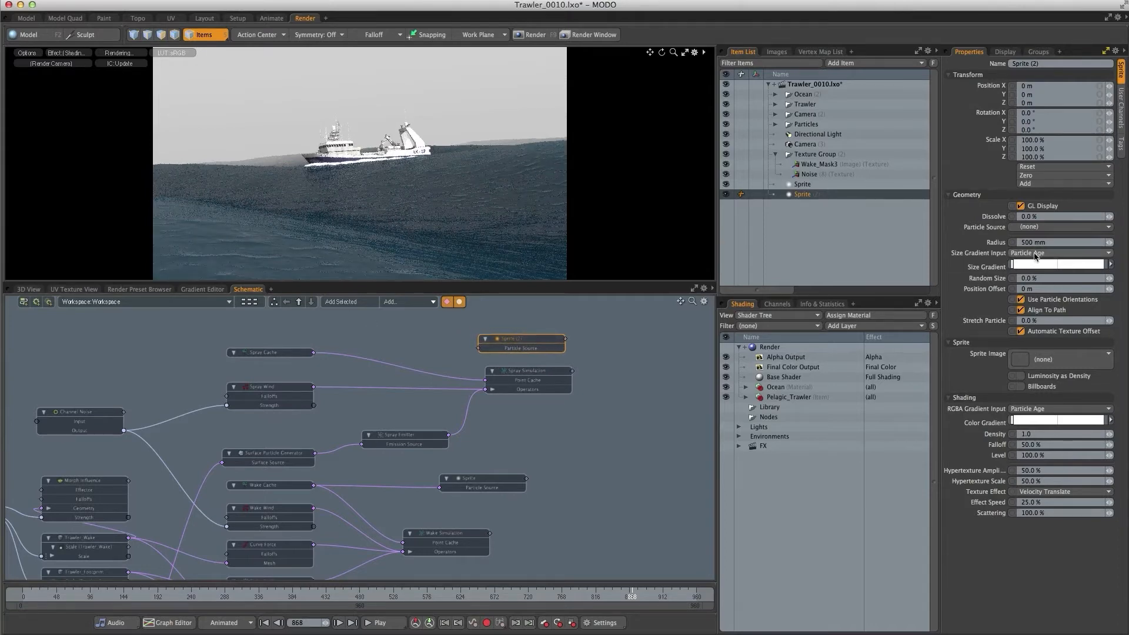
{"action": "type", "text": "50"}
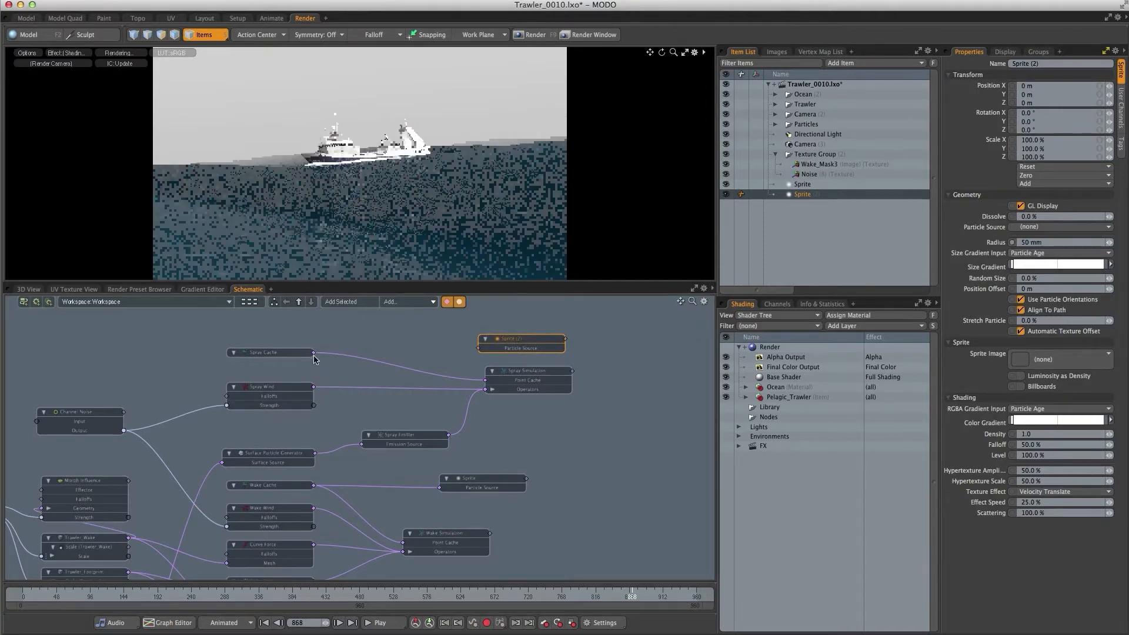
{"action": "left_click_drag", "start_coordinate": [314, 352], "coordinate": [500, 348]}
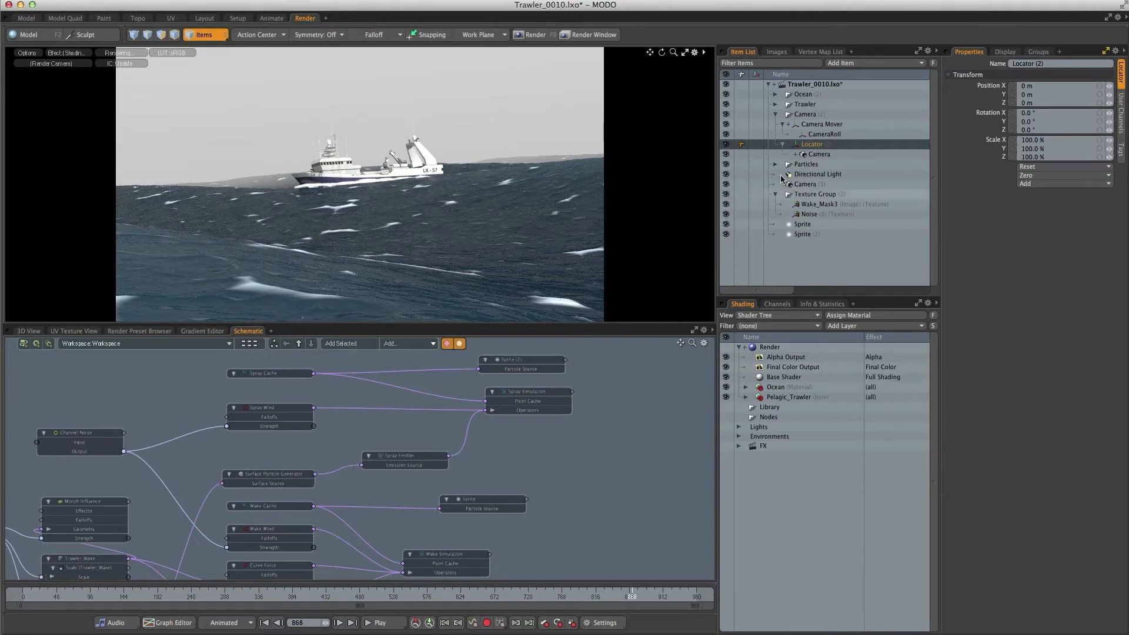
- Enable depth of field with an F-Stop of 0.5 and motion blur on the Camera under the Locator
{"action": "left_click", "coordinate": [816, 155]}
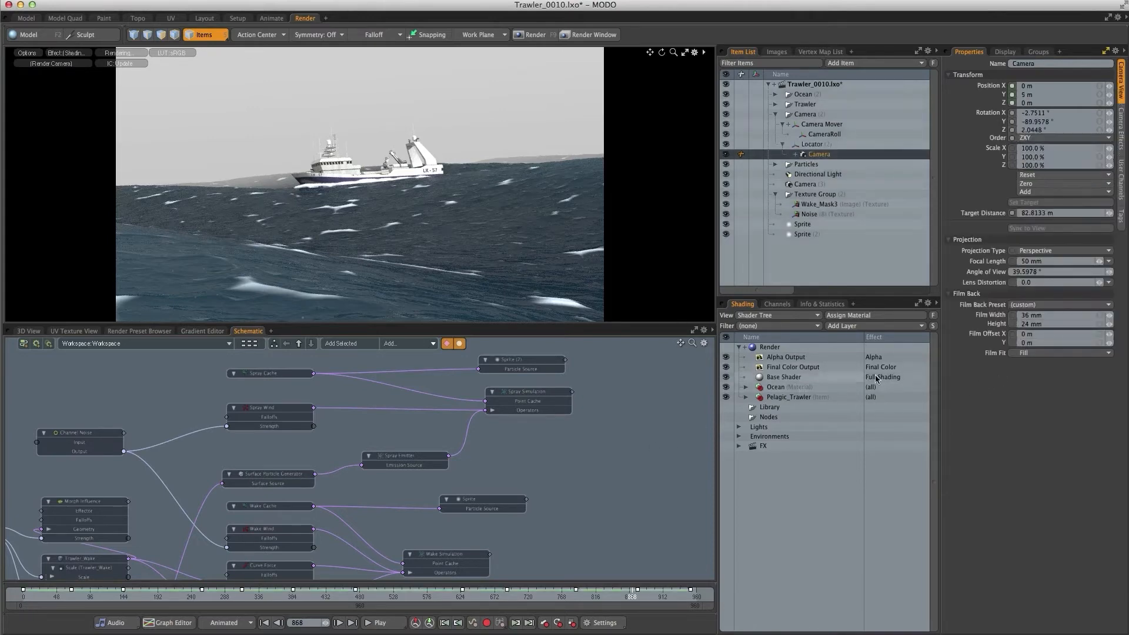
{"action": "left_click", "coordinate": [1120, 143]}
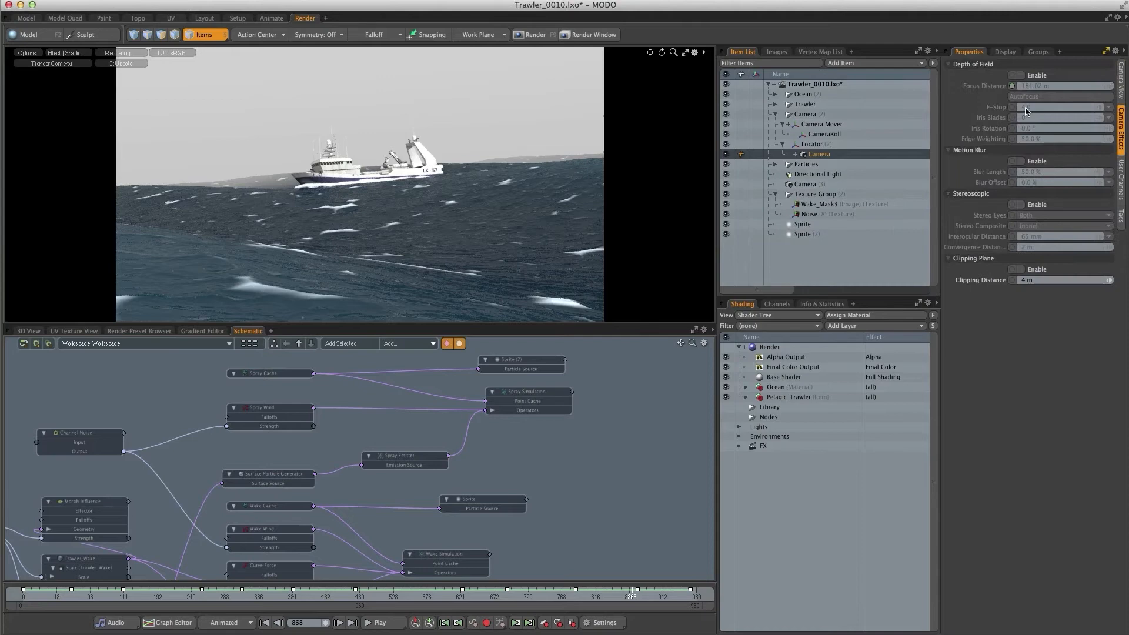
{"action": "left_click", "coordinate": [1021, 76]}
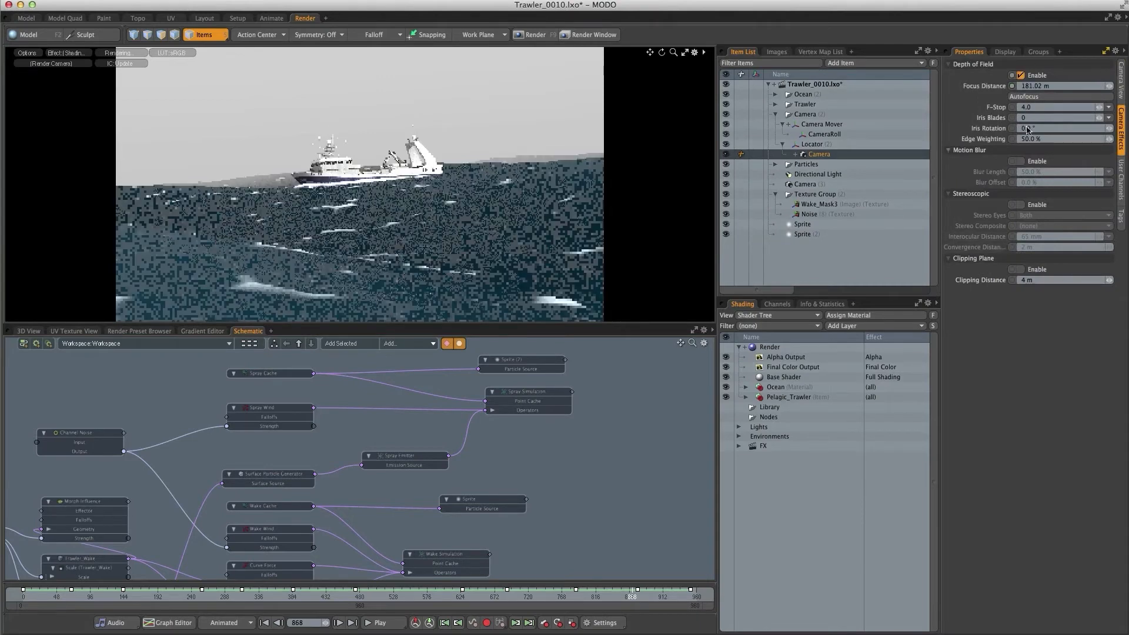
{"action": "left_click", "coordinate": [1023, 108]}
{"action": "type", "text": "0.5"}
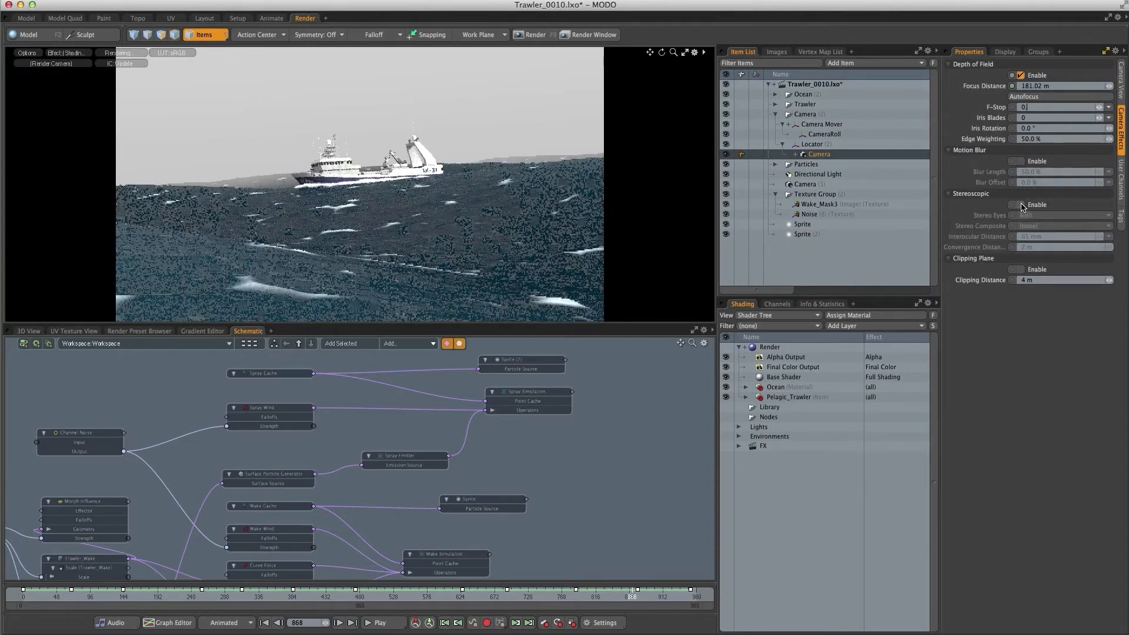
{"action": "key", "text": "Return"}
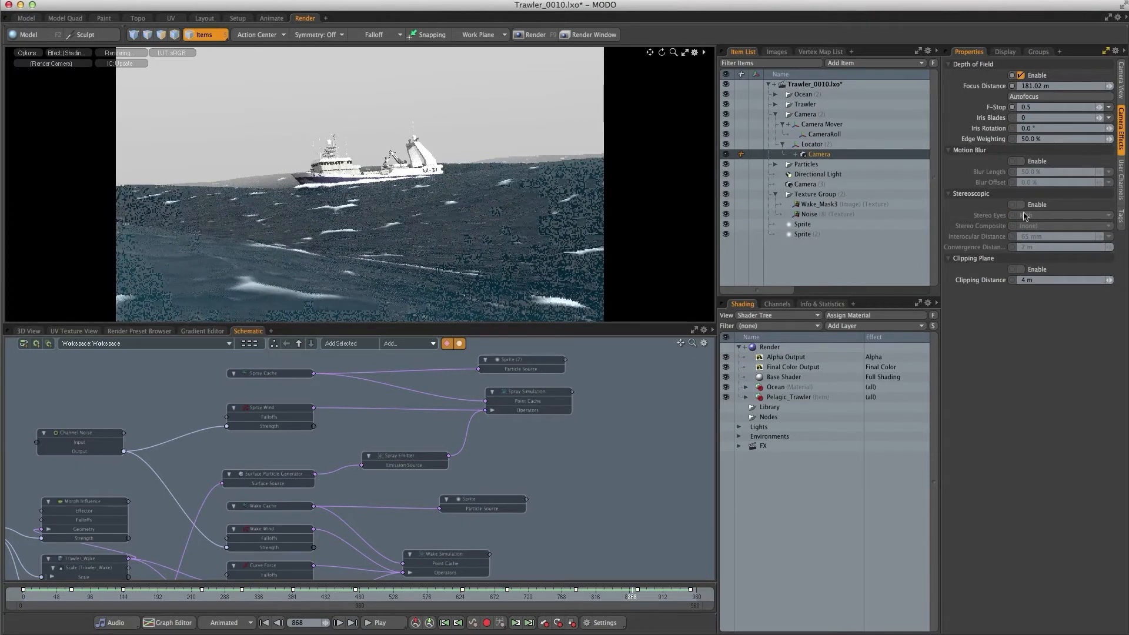
{"action": "left_click", "coordinate": [1021, 162]}
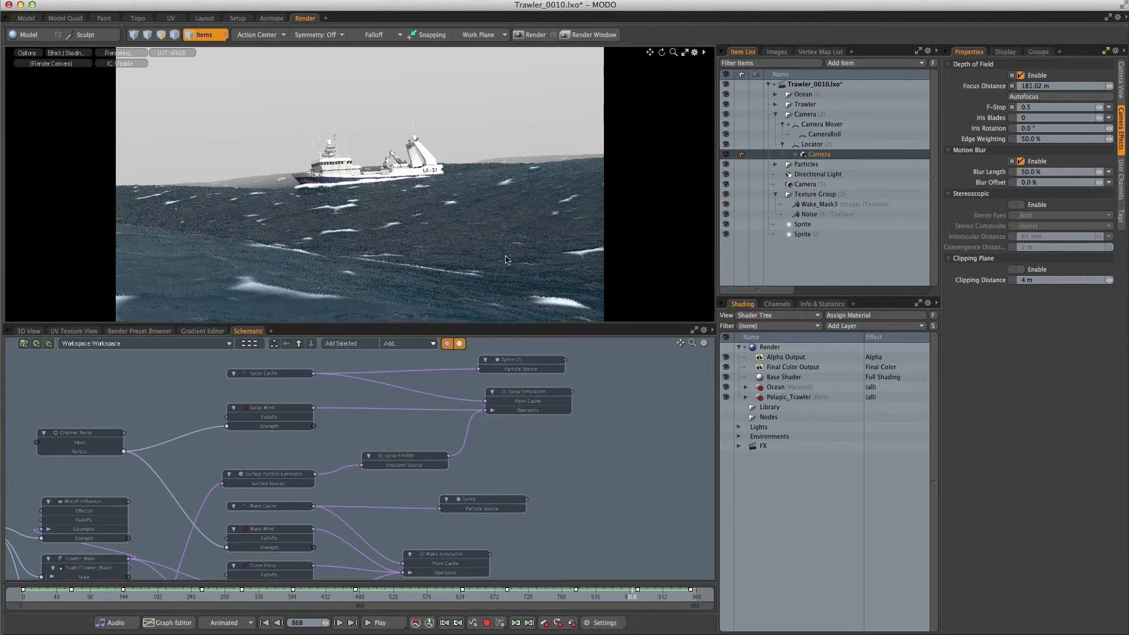
- Set the Base Shader's Shading Rate to 0.5 pixels
{"action": "left_click", "coordinate": [773, 378]}
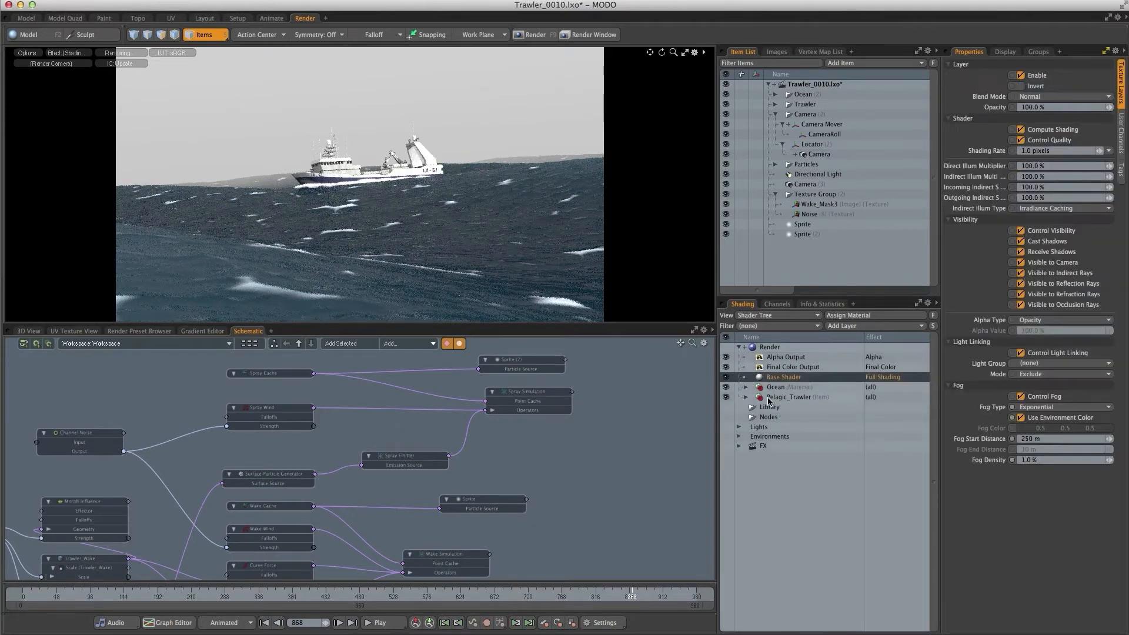
{"action": "left_click", "coordinate": [1030, 152]}
{"action": "type", "text": "0.5"}
{"action": "key", "text": "Return"}
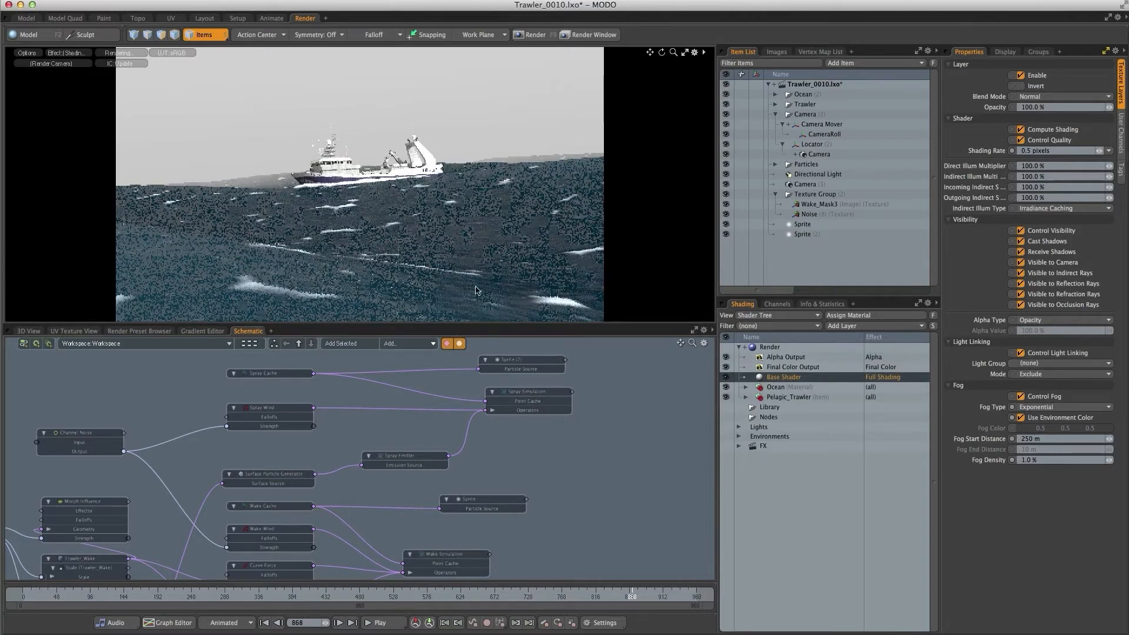
- Set the render's antialiasing to 64 Samples/Pixel
{"action": "left_click", "coordinate": [776, 348]}
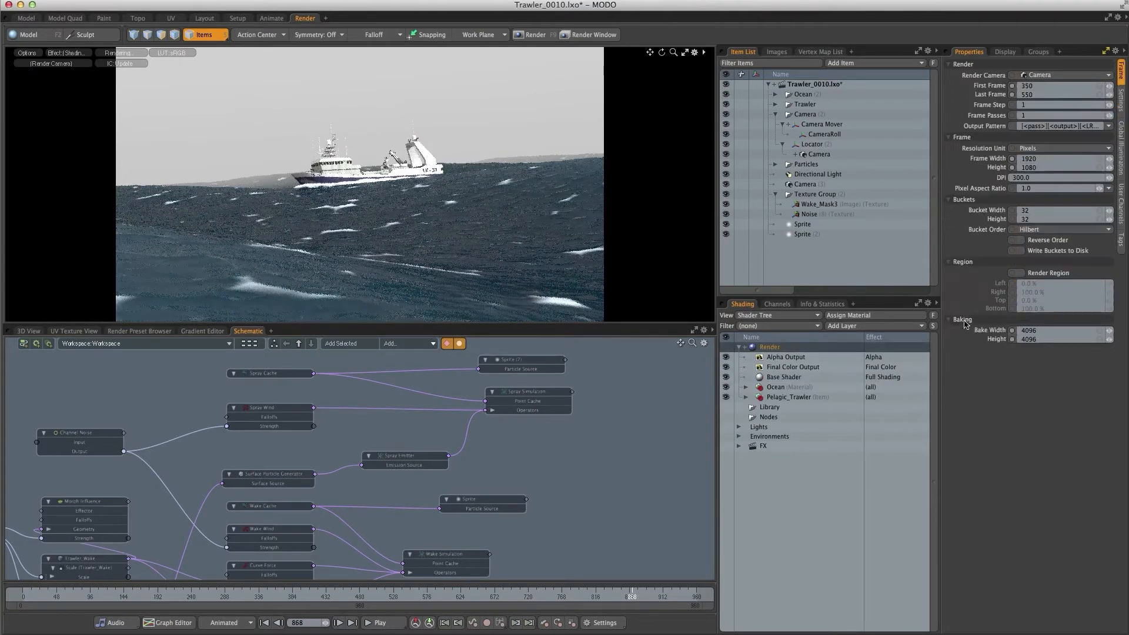
{"action": "left_click", "coordinate": [1121, 100]}
{"action": "left_click", "coordinate": [1053, 75]}
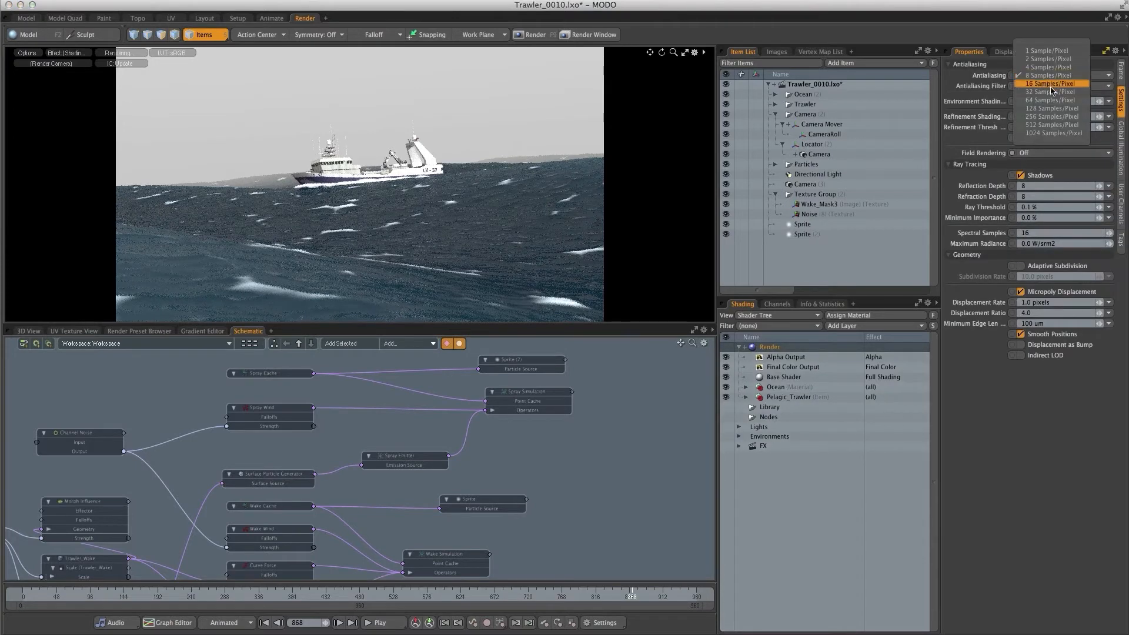
{"action": "left_click", "coordinate": [1053, 100]}
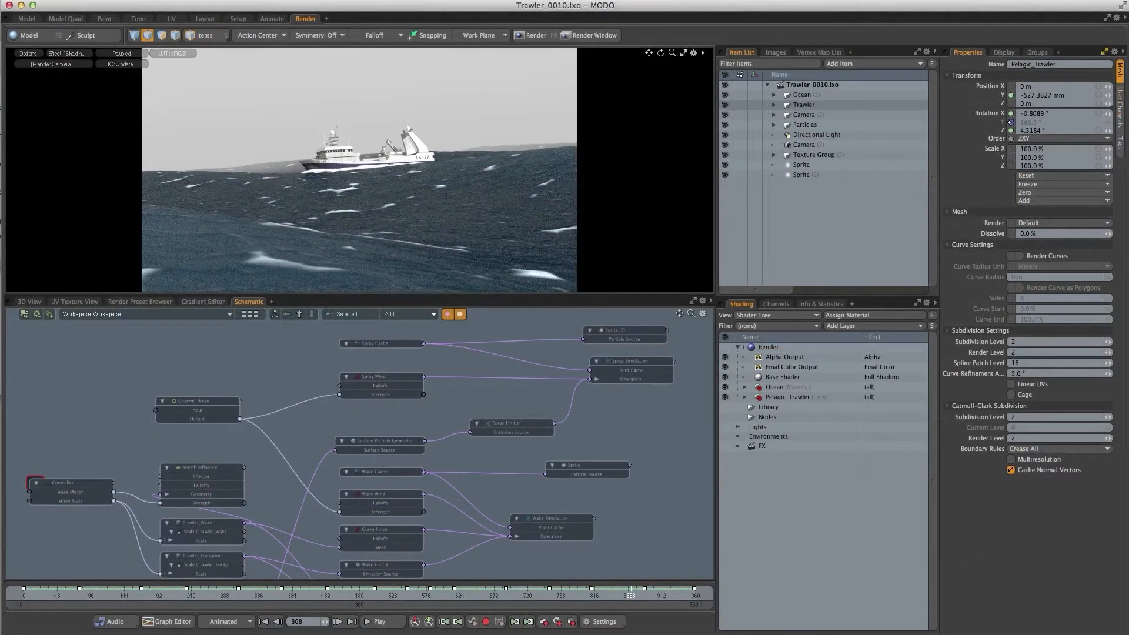
- Bring up the rendered movie TrawlerFinal.mov and play it
{"action": "left_click_drag", "start_coordinate": [723, 634], "coordinate": [598, 98]}
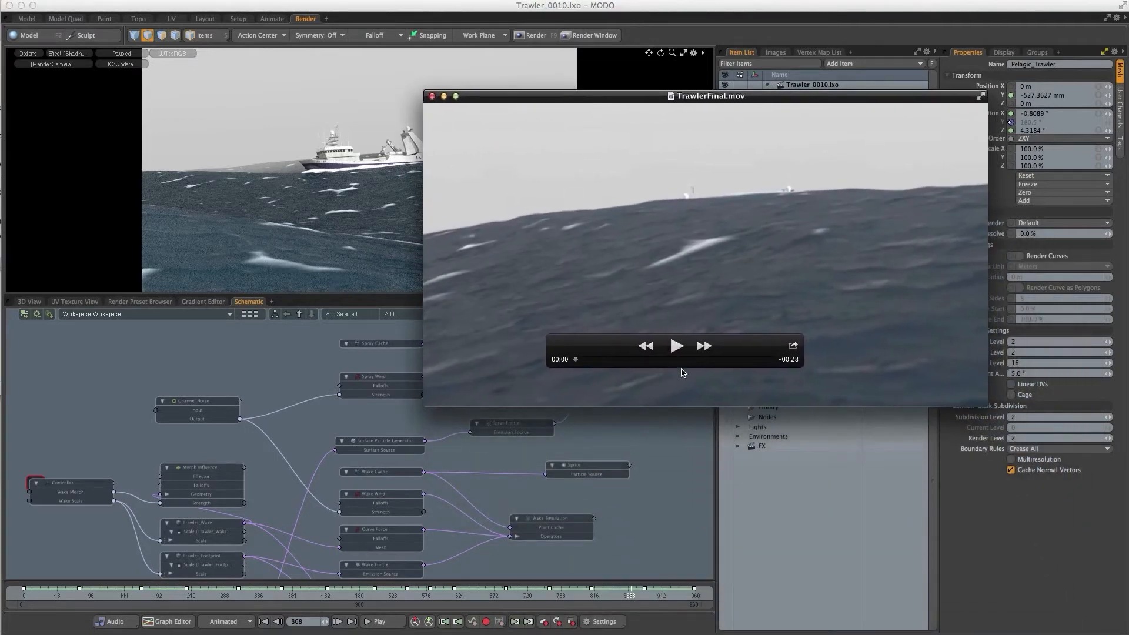
{"action": "left_click", "coordinate": [675, 347]}
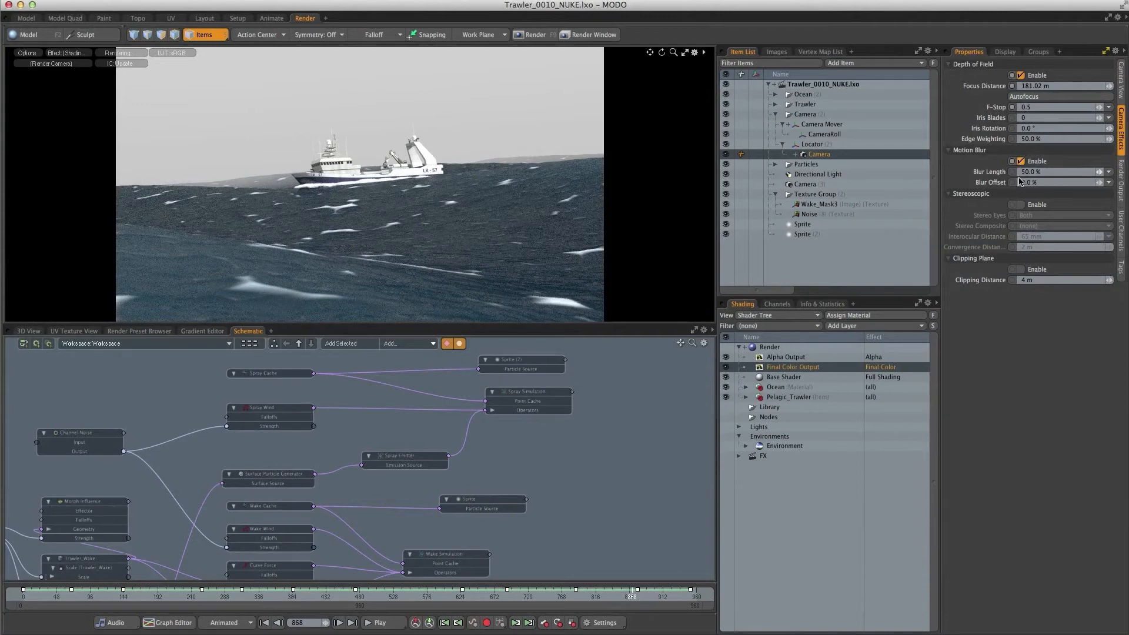
- Disable depth of field and motion blur on the camera in the Trawler_0010_NUKE scene
{"action": "left_click", "coordinate": [1021, 75]}
{"action": "left_click", "coordinate": [1021, 161]}
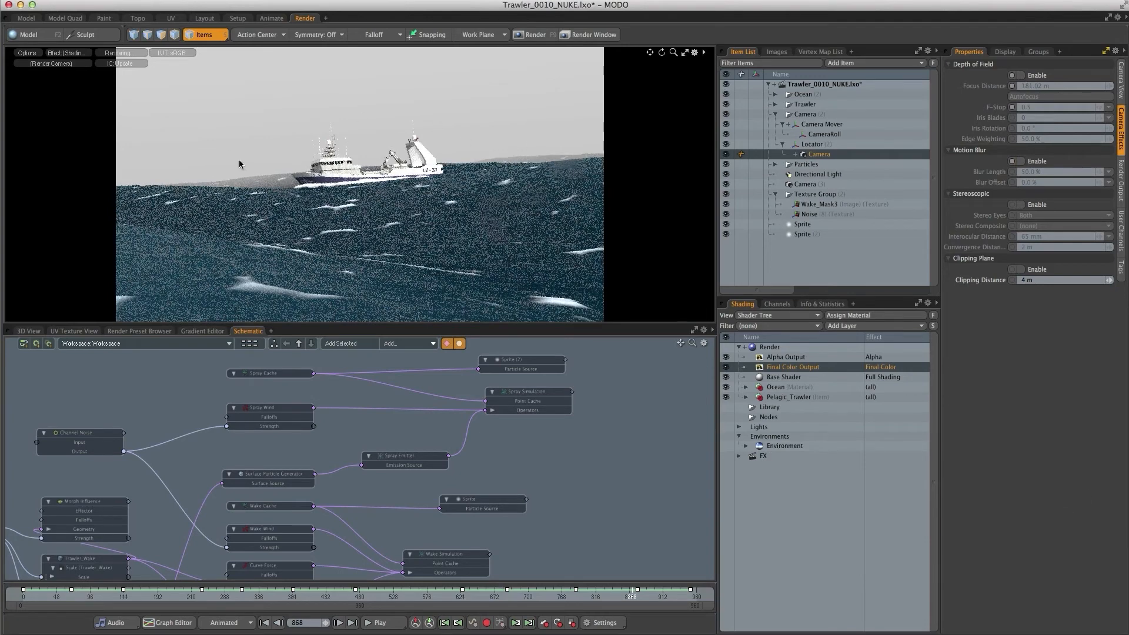
- Set the Base Shader's Fog Type to None
{"action": "left_click", "coordinate": [783, 379]}
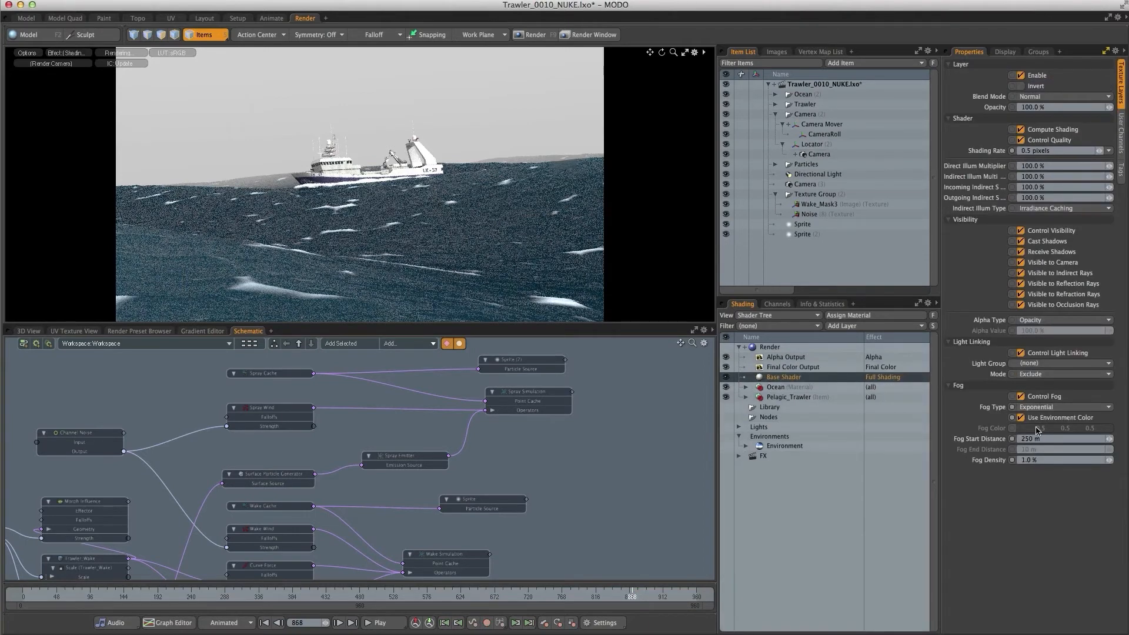
{"action": "left_click", "coordinate": [1040, 408]}
{"action": "left_click", "coordinate": [1037, 395]}
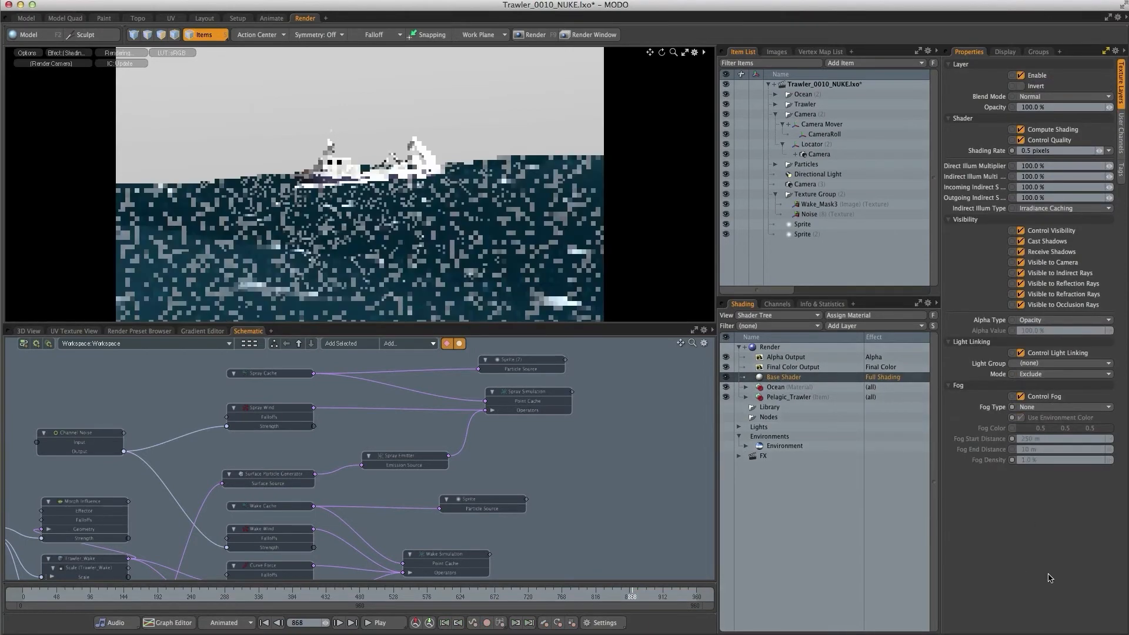
- Duplicate the Final Color Output and set the copy's effect to Diffuse Shading (Total)
{"action": "left_click", "coordinate": [792, 366]}
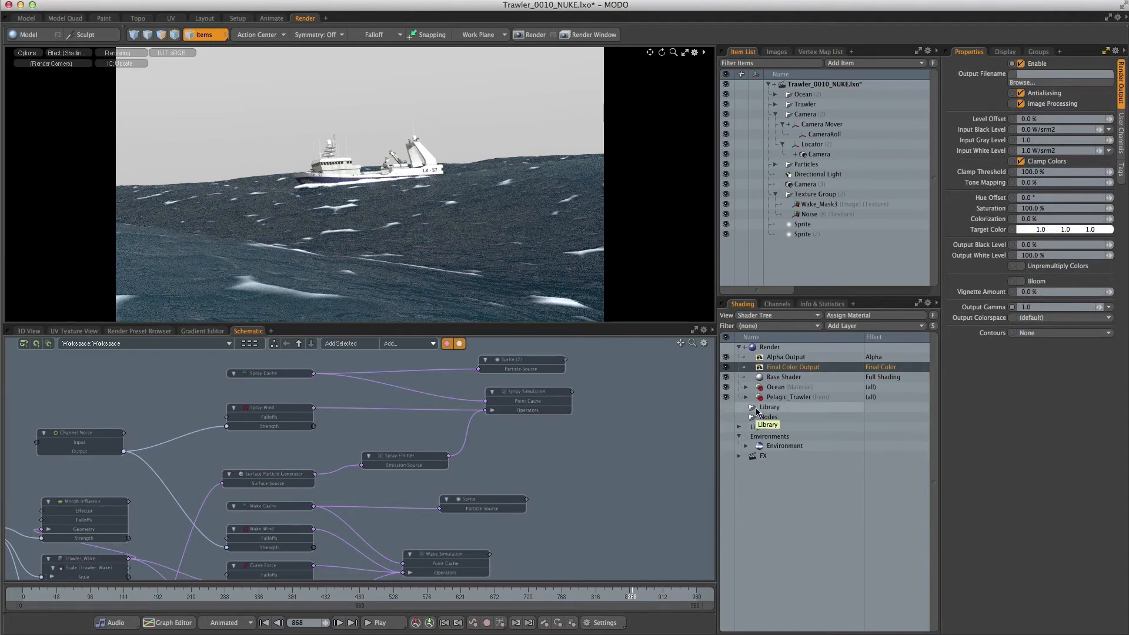
{"action": "right_click", "coordinate": [757, 366]}
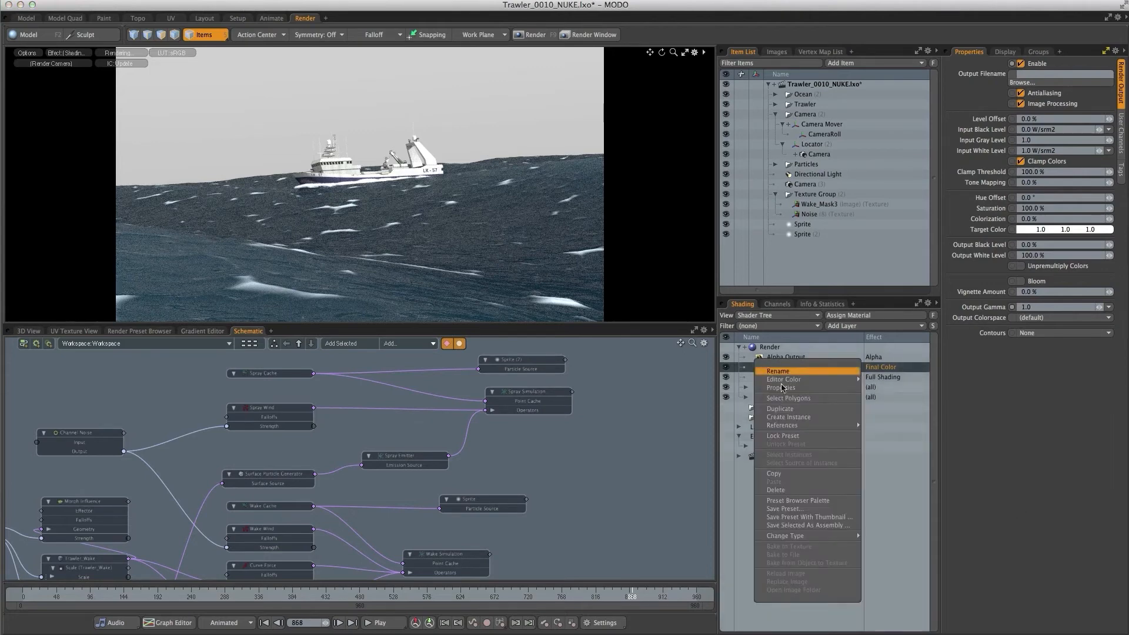
{"action": "left_click", "coordinate": [780, 409]}
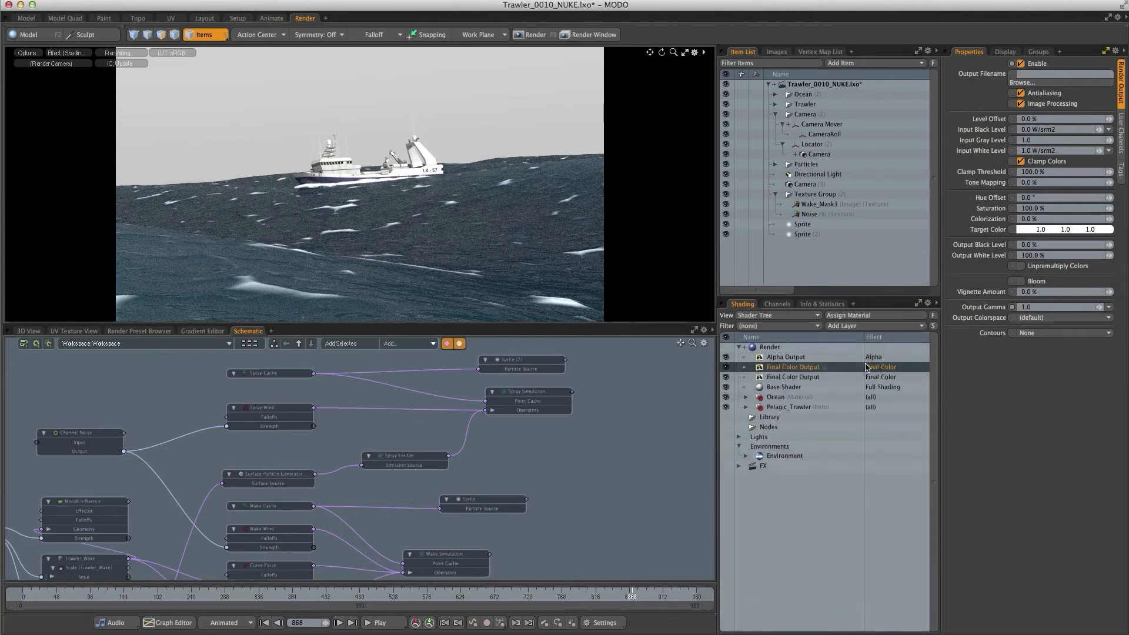
{"action": "left_click", "coordinate": [867, 367]}
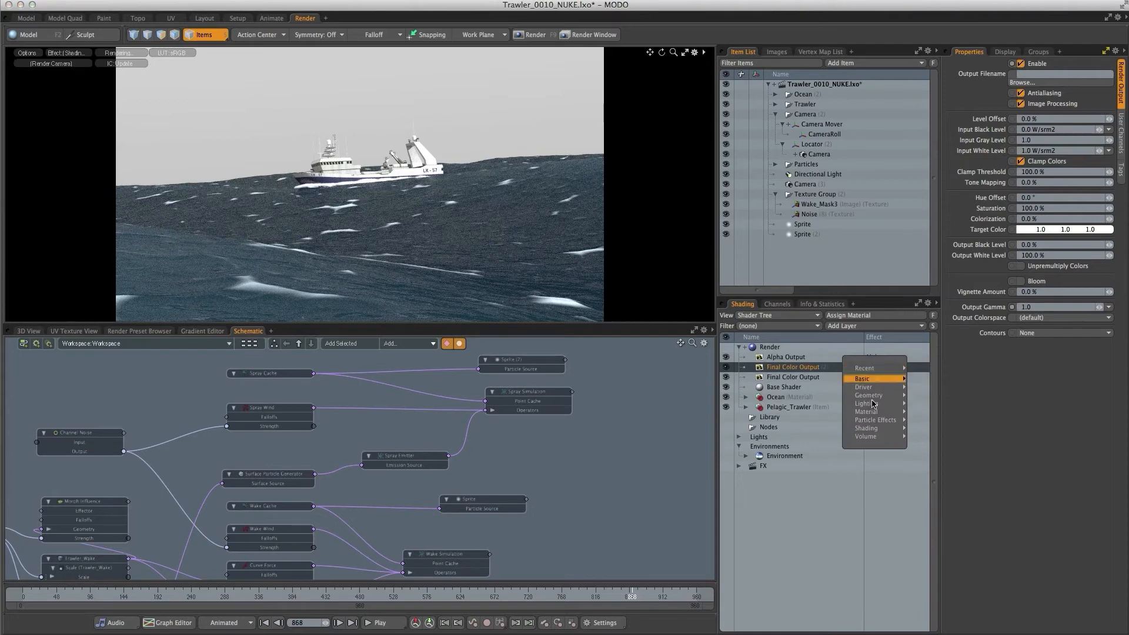
{"action": "mouse_move", "coordinate": [871, 432]}
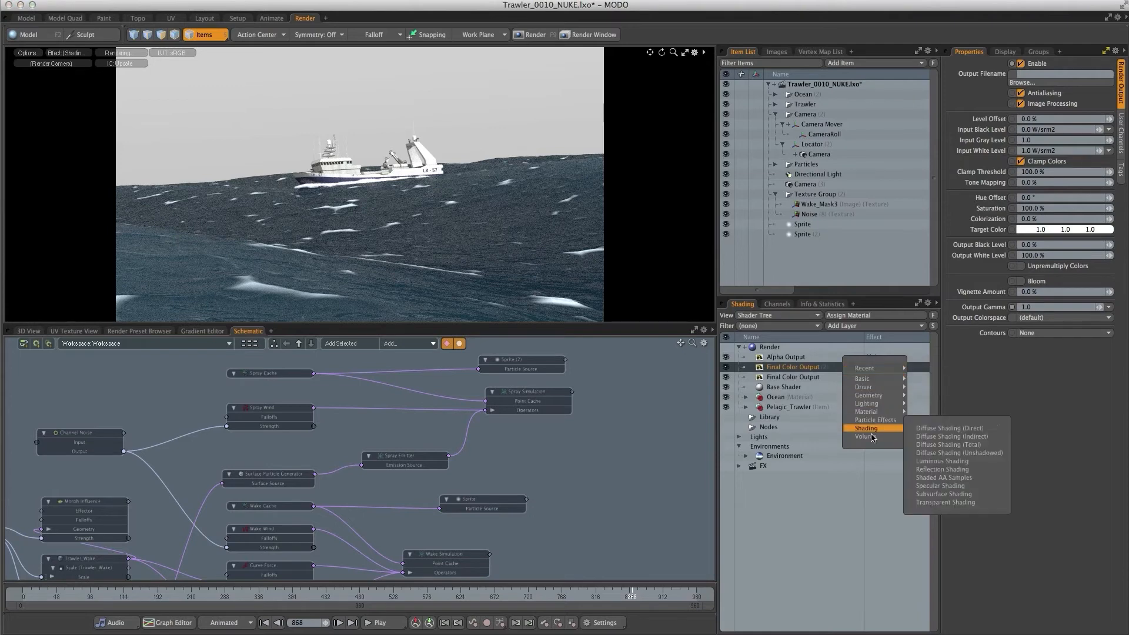
{"action": "left_click", "coordinate": [924, 447]}
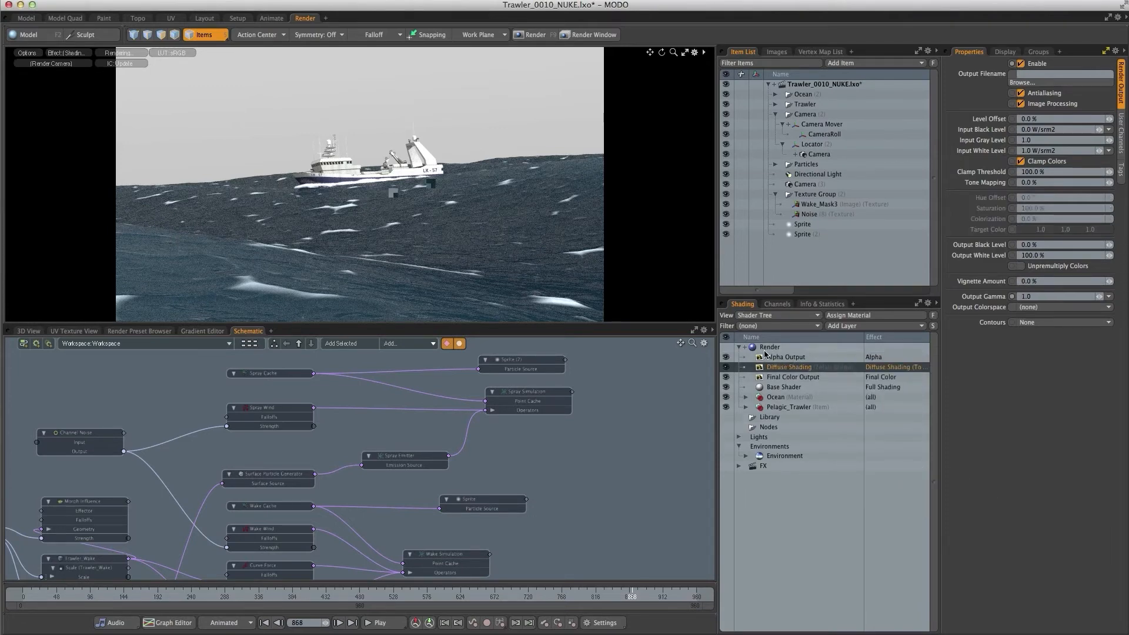
- Duplicate the Diffuse Shading (Total) output and set the copy's effect to Reflection Shading
{"action": "right_click", "coordinate": [785, 370]}
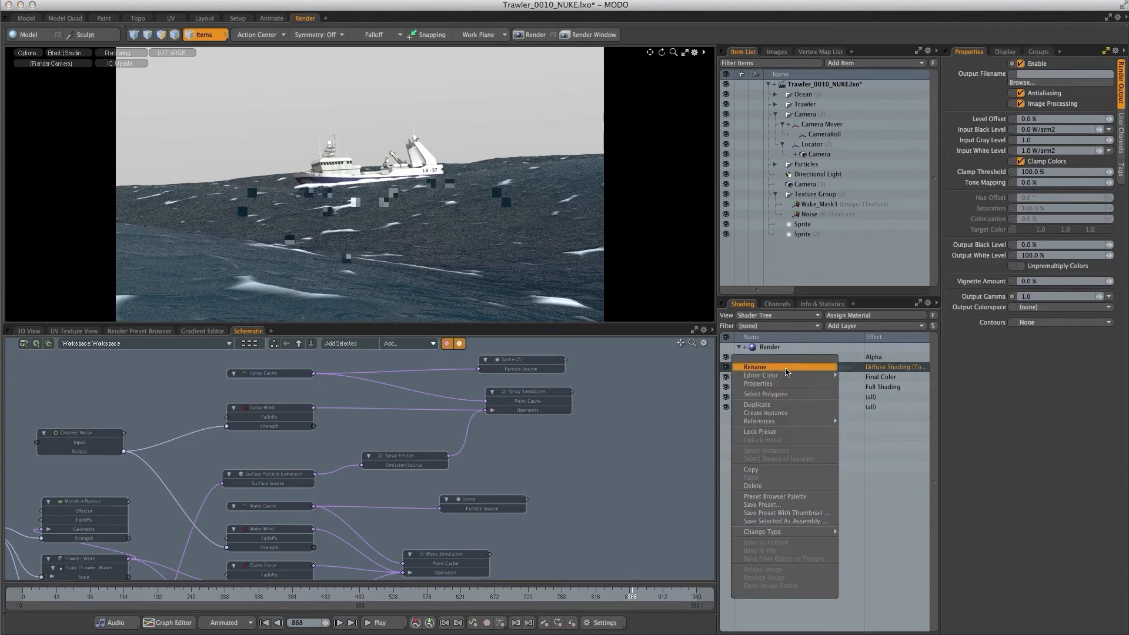
{"action": "left_click", "coordinate": [788, 409]}
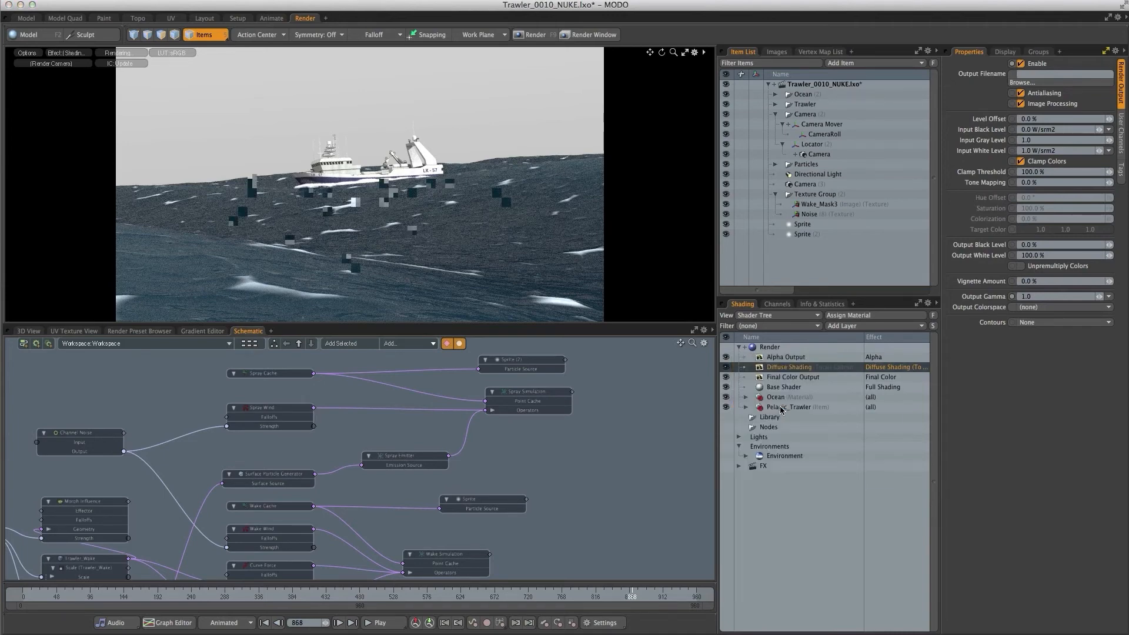
{"action": "left_click", "coordinate": [889, 370]}
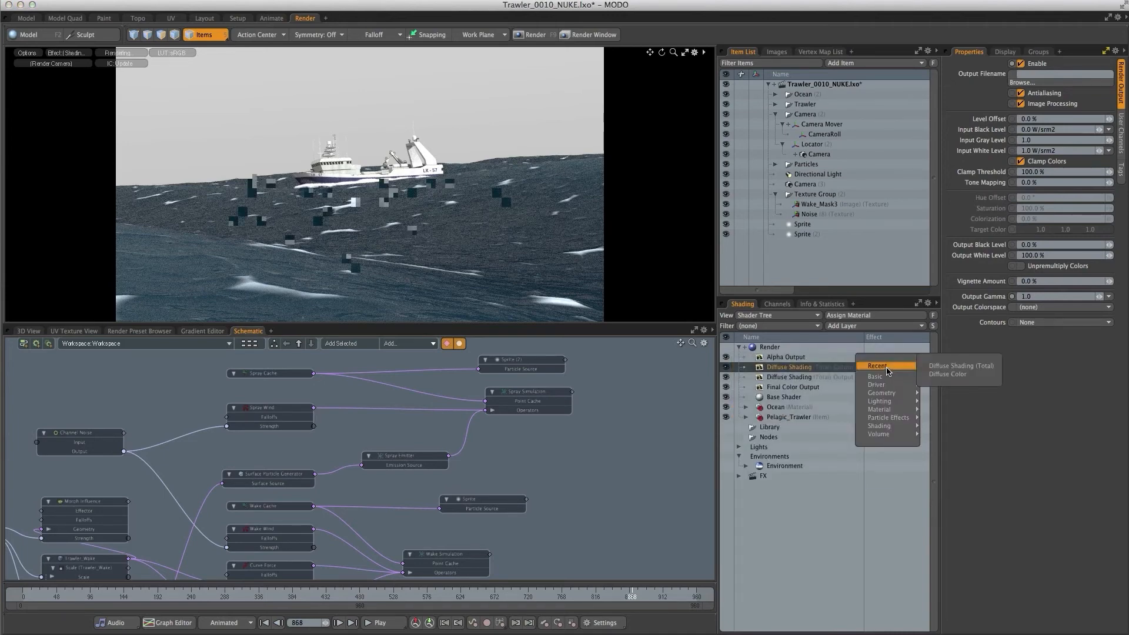
{"action": "mouse_move", "coordinate": [882, 425]}
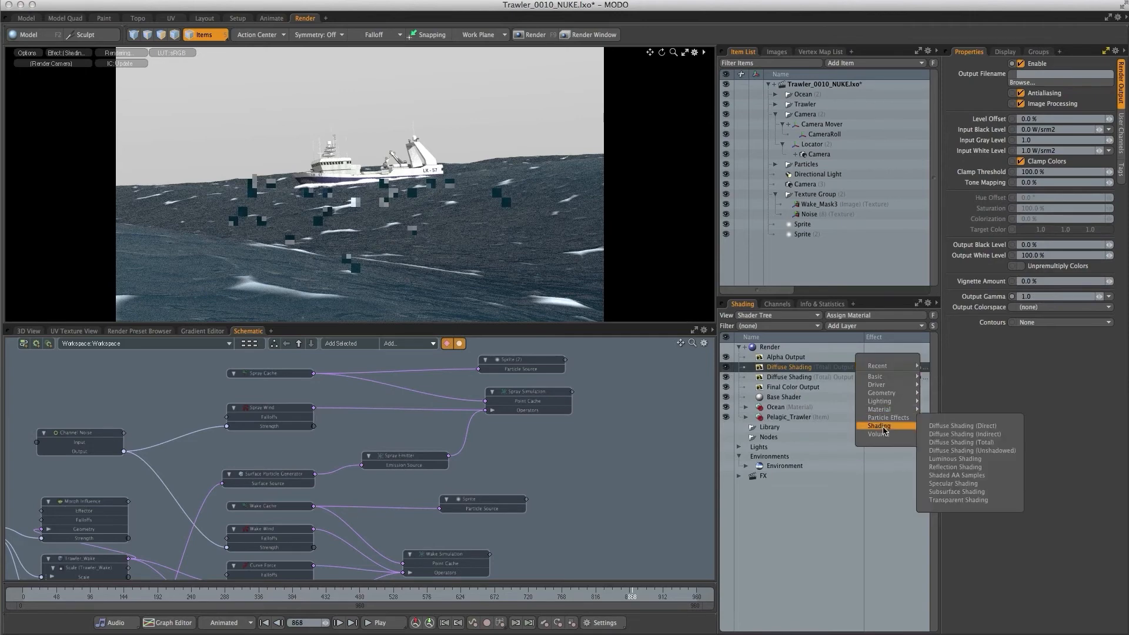
{"action": "left_click", "coordinate": [940, 467]}
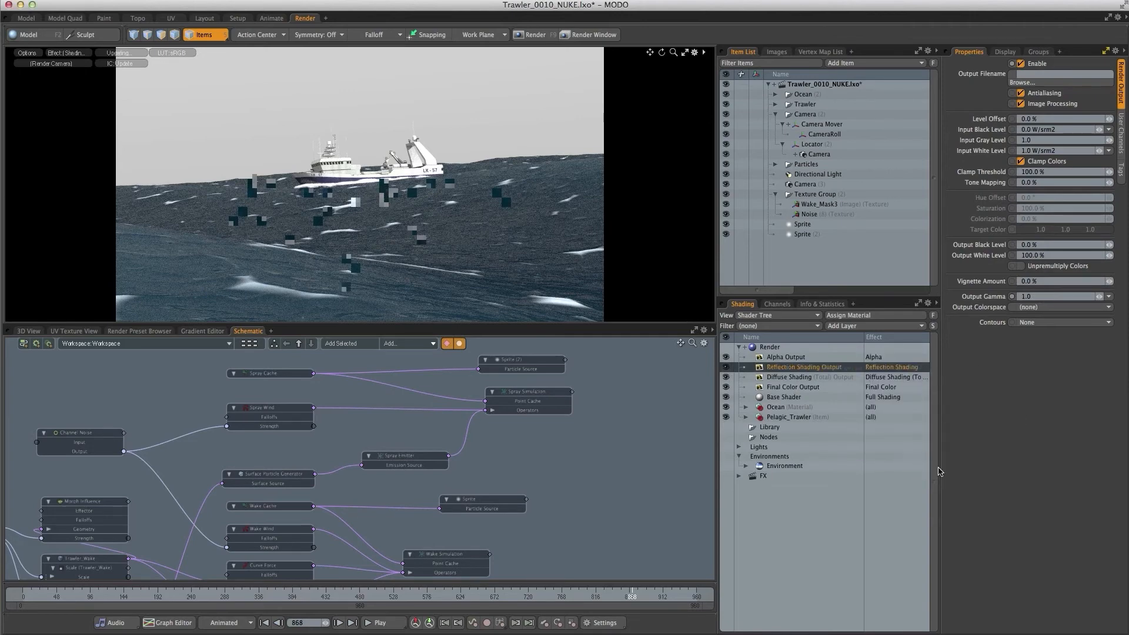
- Duplicate the Reflection Shading Output and set the copy's effect to Specular Shading
{"action": "right_click", "coordinate": [799, 369]}
{"action": "left_click", "coordinate": [795, 408]}
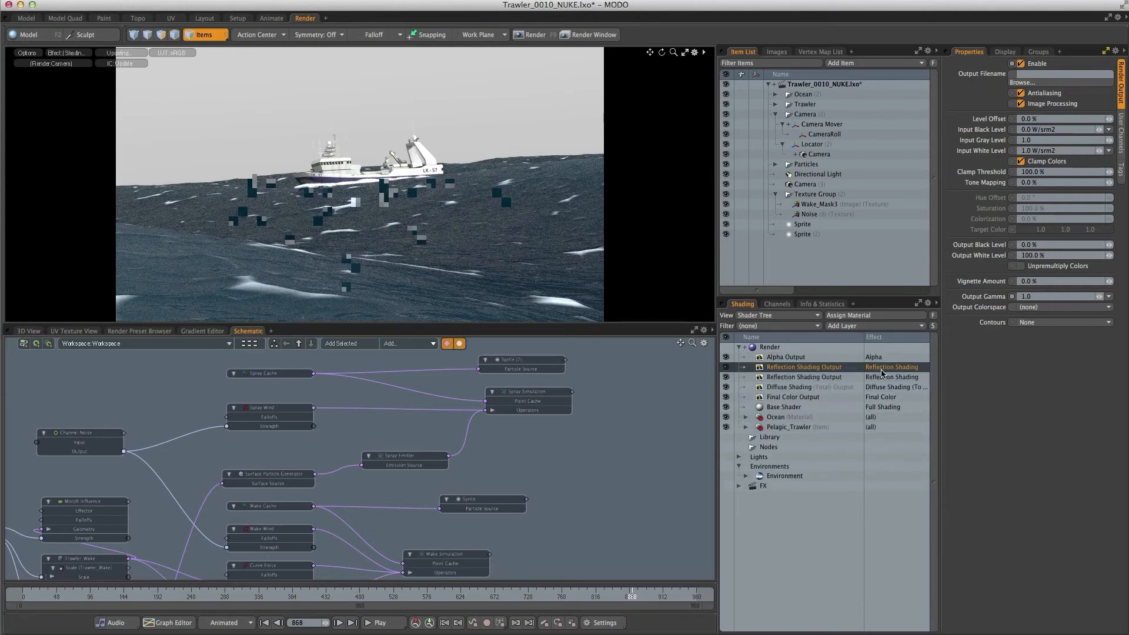
{"action": "left_click", "coordinate": [882, 371]}
{"action": "mouse_move", "coordinate": [882, 426]}
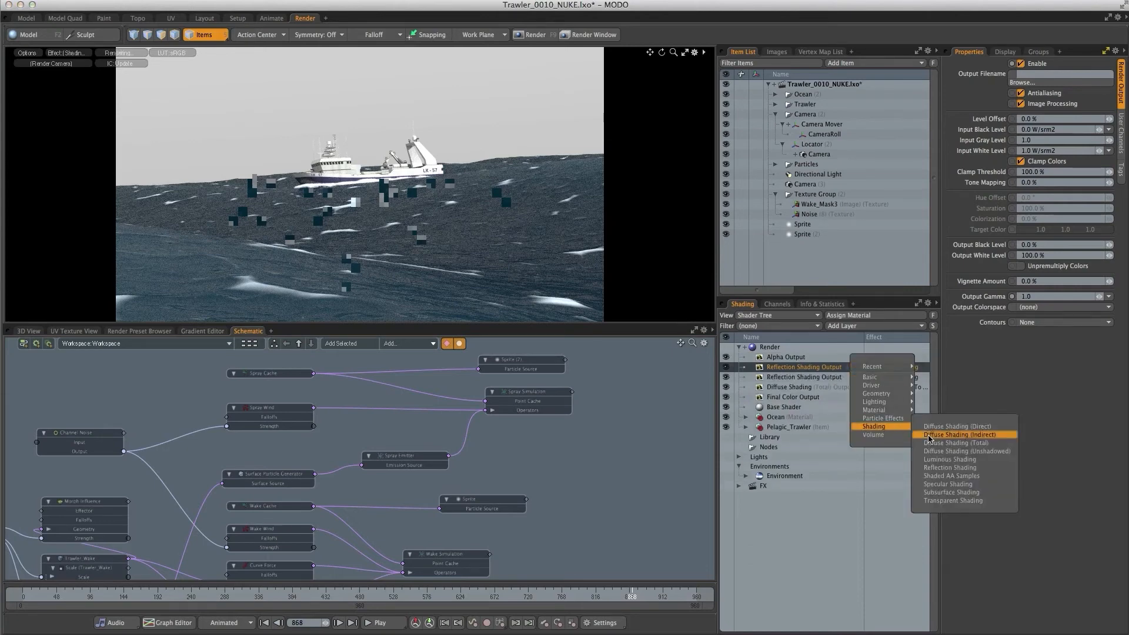
{"action": "left_click", "coordinate": [936, 484]}
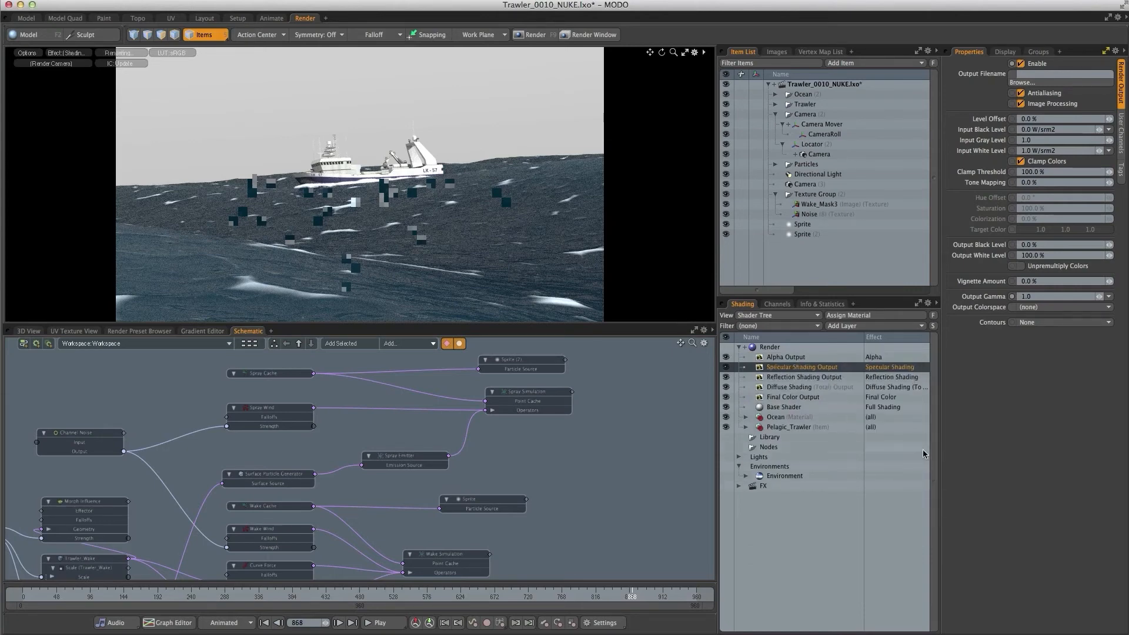
- Duplicate the Specular Shading Output and set the copy's effect to Luminous Shading
{"action": "right_click", "coordinate": [797, 370]}
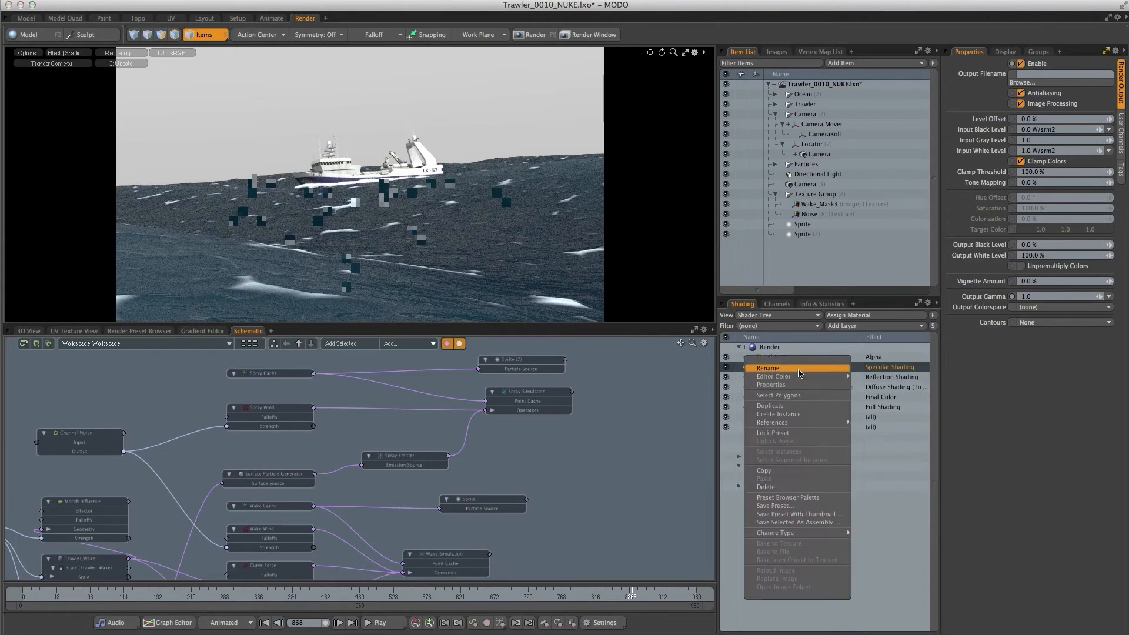
{"action": "left_click", "coordinate": [787, 406]}
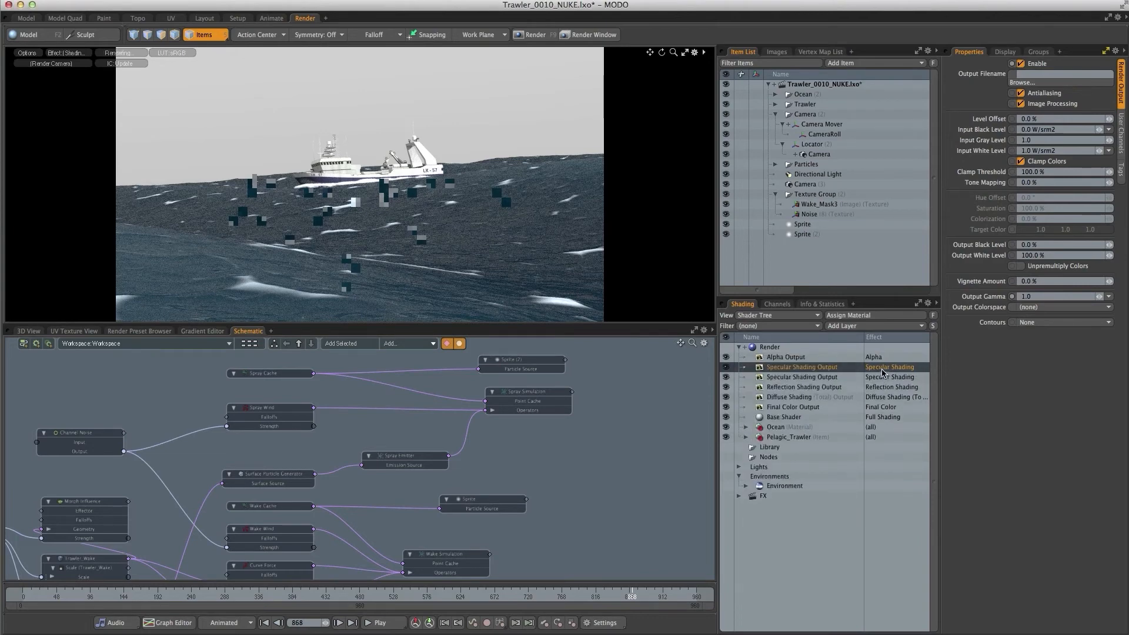
{"action": "left_click", "coordinate": [883, 372]}
{"action": "mouse_move", "coordinate": [882, 429]}
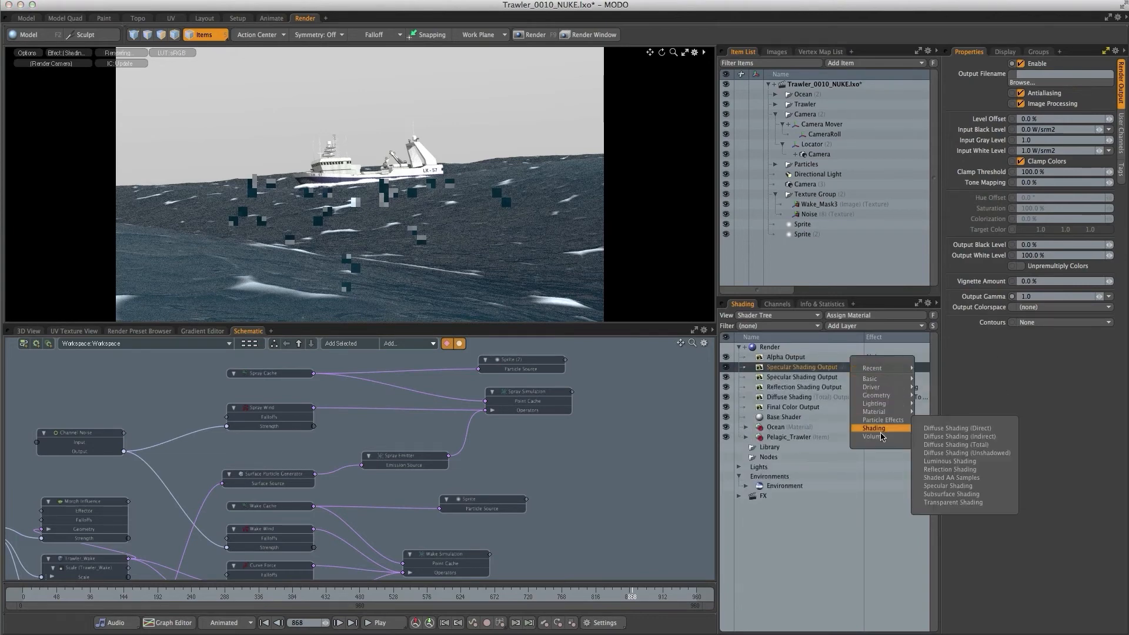
{"action": "left_click", "coordinate": [933, 462]}
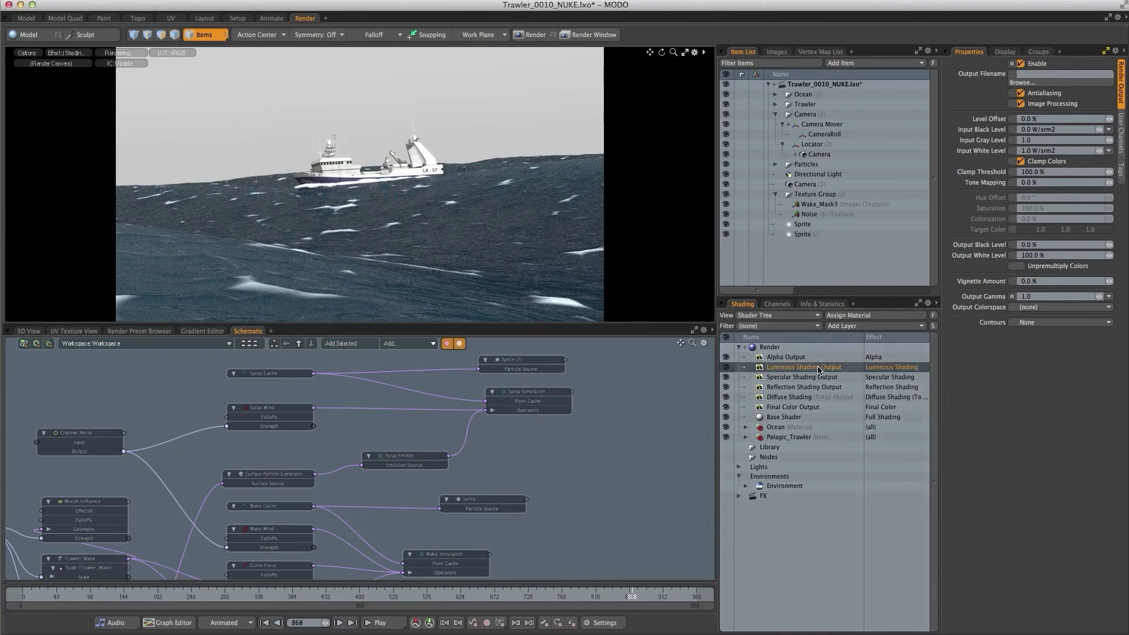
- Duplicate the Luminous Shading Output and set the copy's effect to Depth
{"action": "right_click", "coordinate": [776, 365]}
{"action": "left_click", "coordinate": [804, 406]}
{"action": "left_click", "coordinate": [887, 369]}
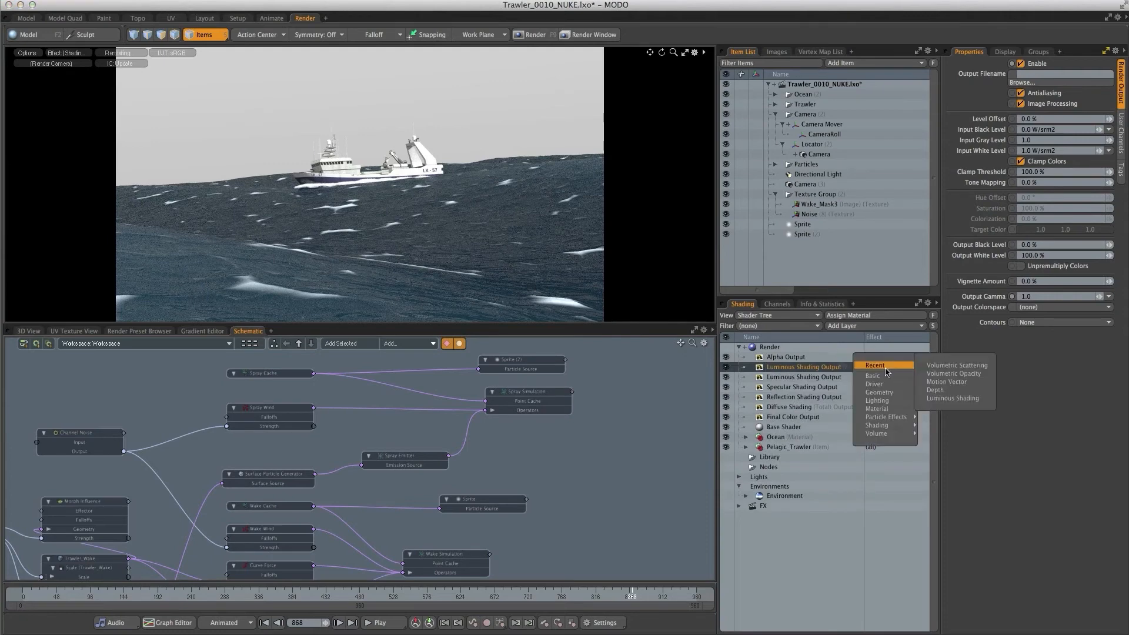
{"action": "left_click", "coordinate": [936, 390]}
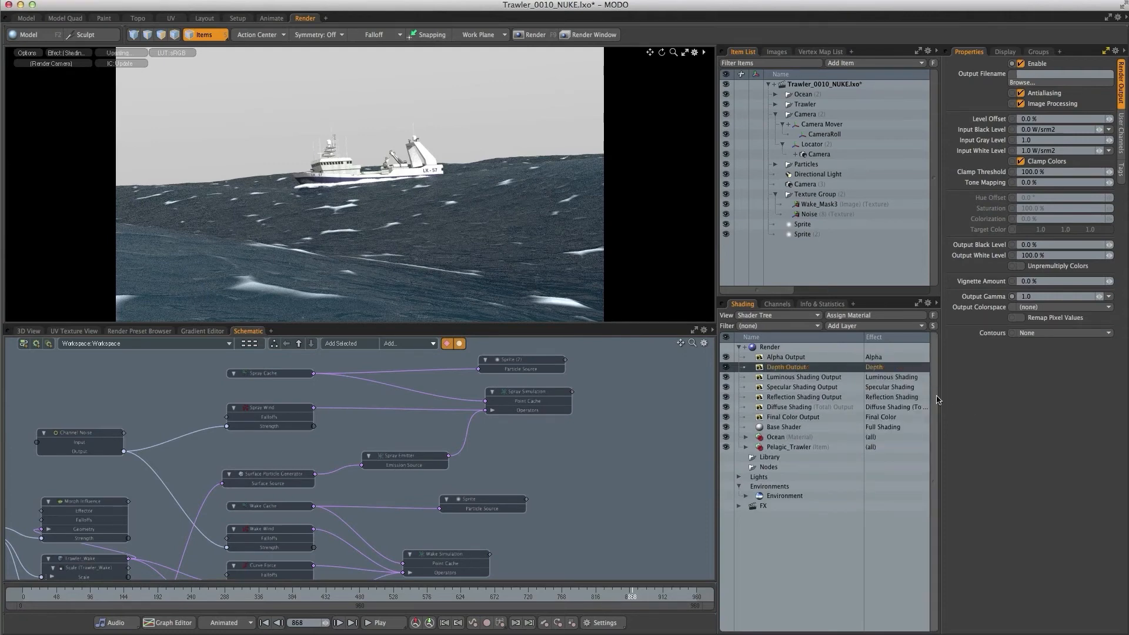
- Duplicate the Depth Output and set the copy's effect to Motion Vector
{"action": "right_click", "coordinate": [789, 370]}
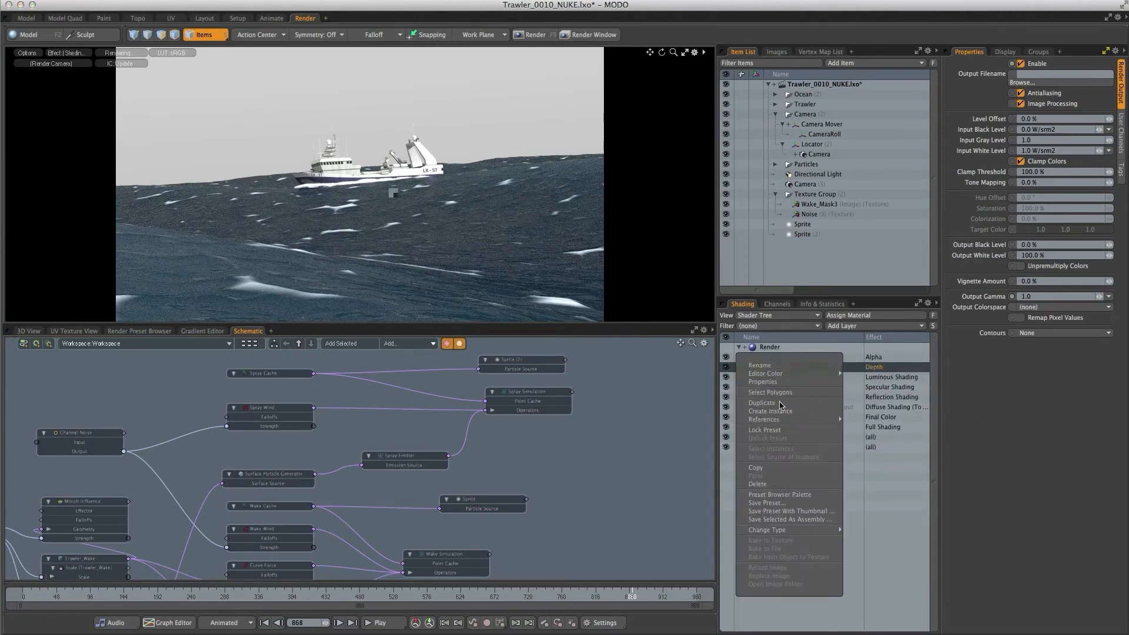
{"action": "left_click", "coordinate": [800, 408]}
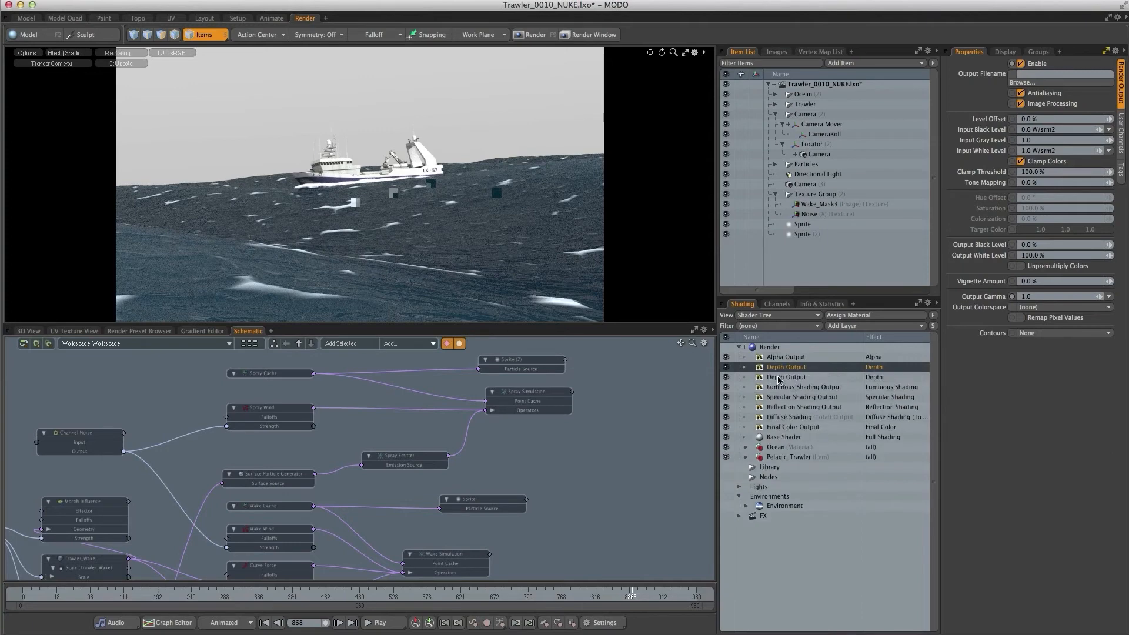
{"action": "left_click", "coordinate": [877, 377]}
{"action": "mouse_move", "coordinate": [885, 381]}
{"action": "left_click", "coordinate": [943, 404]}
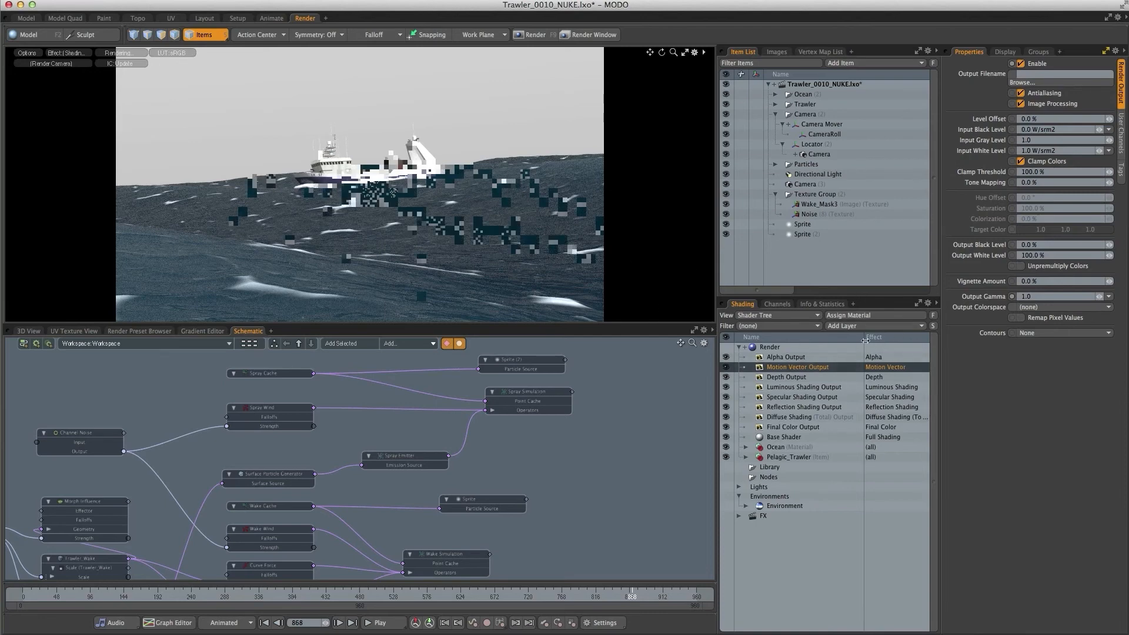
- Duplicate the Motion Vector Output and set the copy's effect to Volumetric Scattering
{"action": "right_click", "coordinate": [818, 369]}
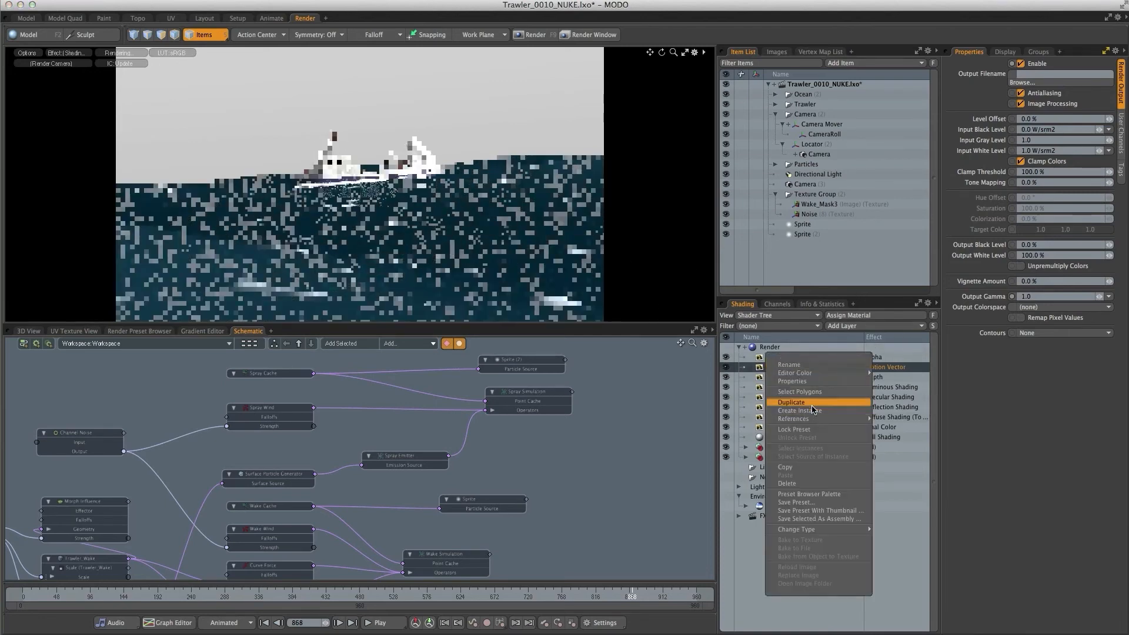
{"action": "left_click", "coordinate": [818, 406]}
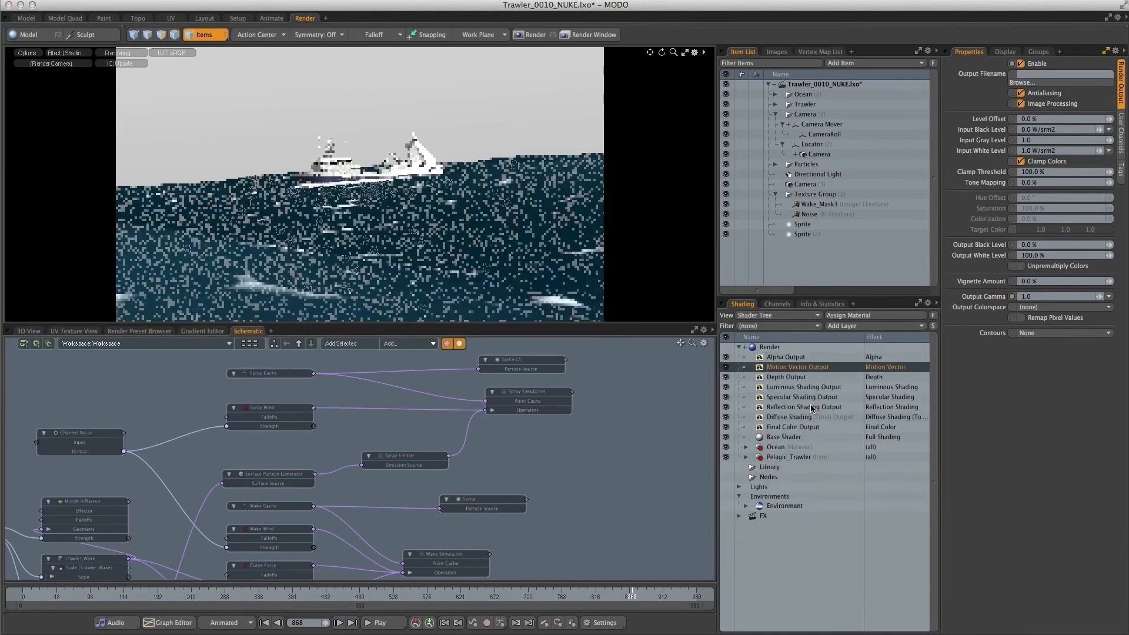
{"action": "left_click", "coordinate": [879, 369]}
{"action": "mouse_move", "coordinate": [882, 434]}
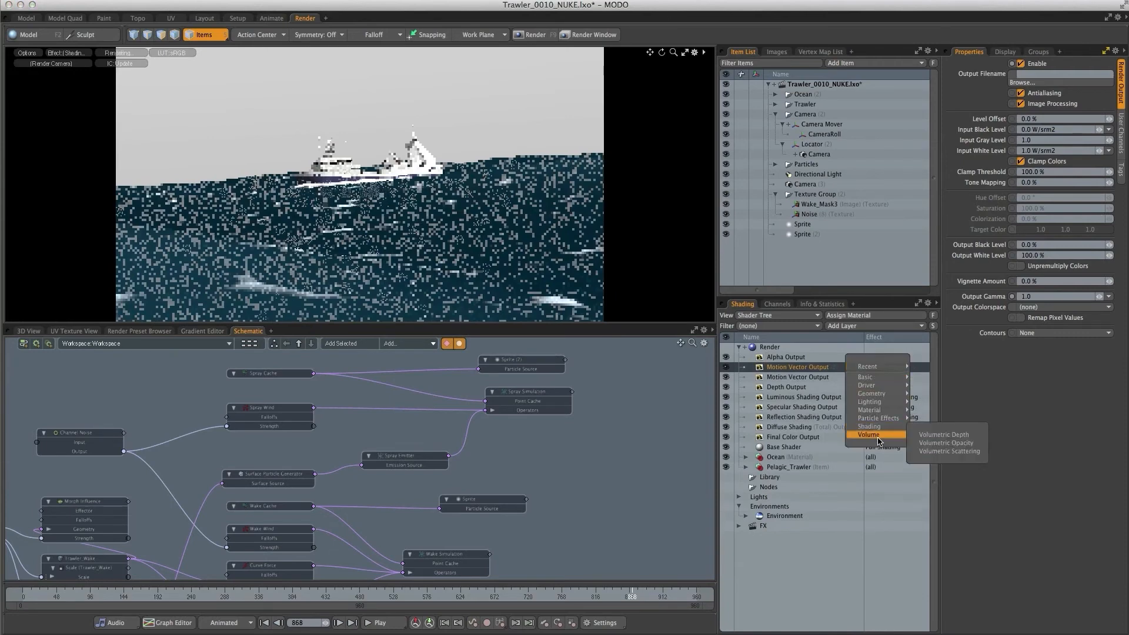
{"action": "left_click", "coordinate": [932, 452]}
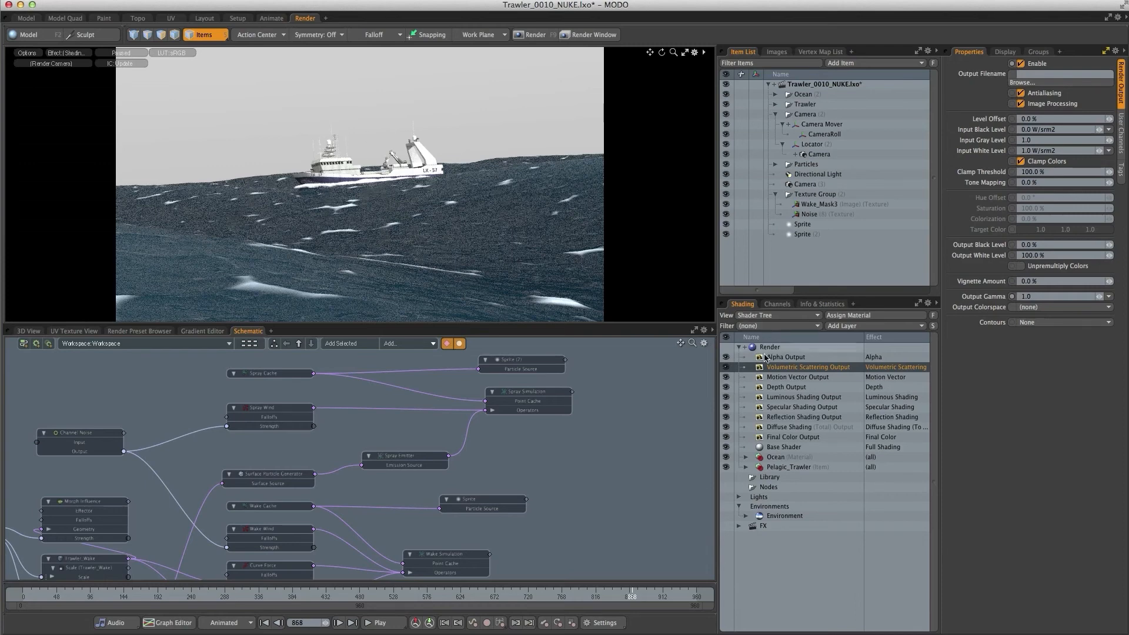
- Change the effect of the existing Alpha Output to Volumetric Opacity
{"action": "left_click", "coordinate": [858, 358]}
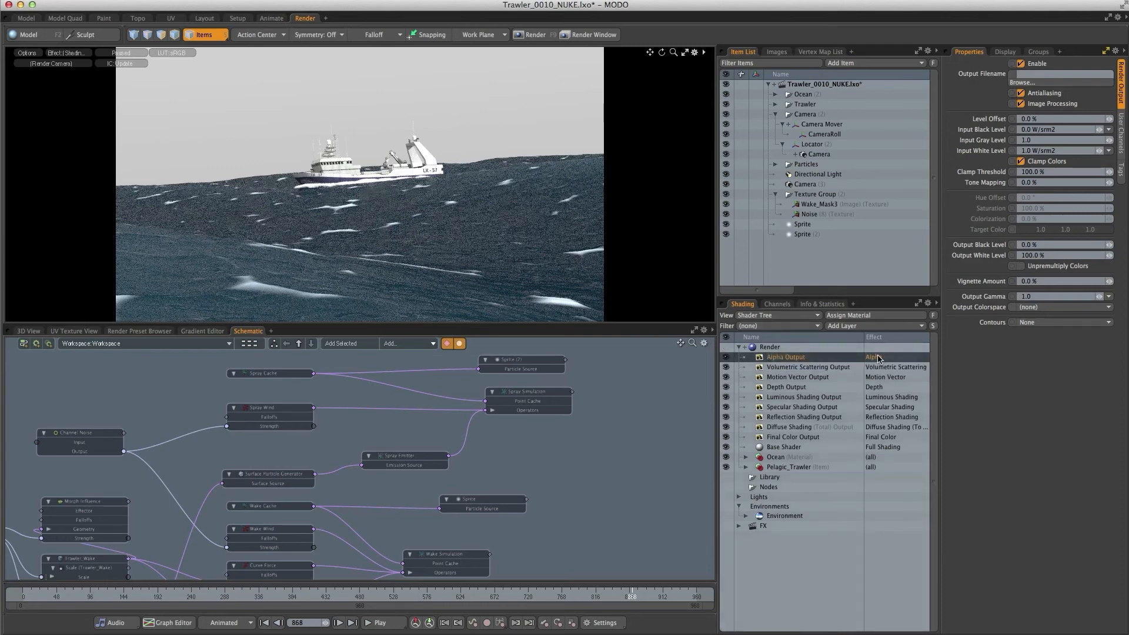
{"action": "left_click", "coordinate": [879, 359]}
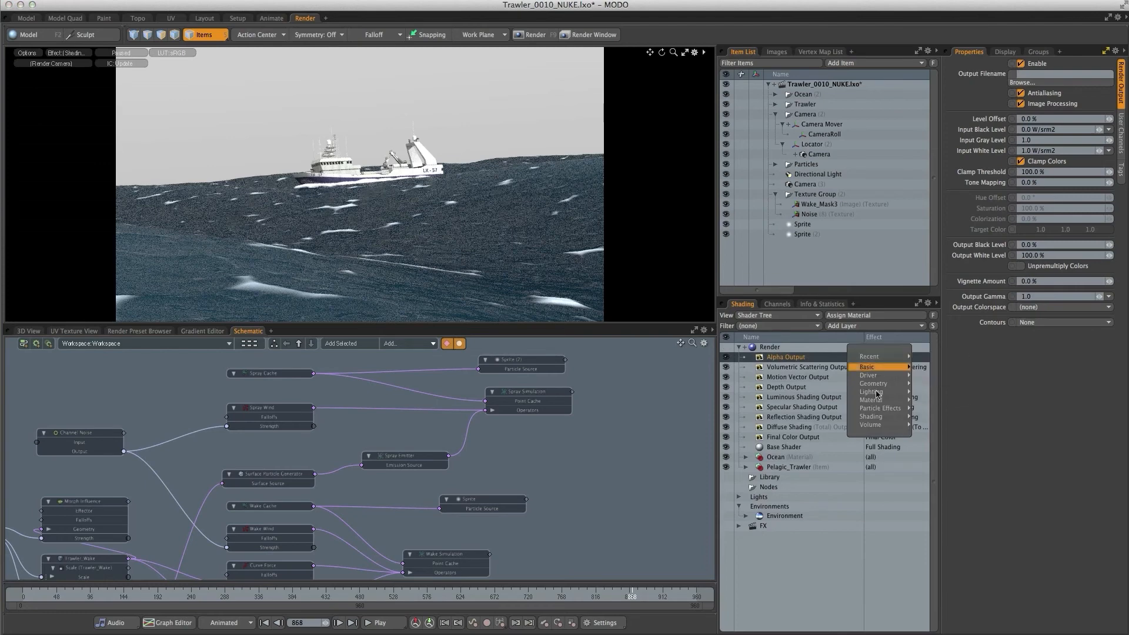
{"action": "mouse_move", "coordinate": [875, 424]}
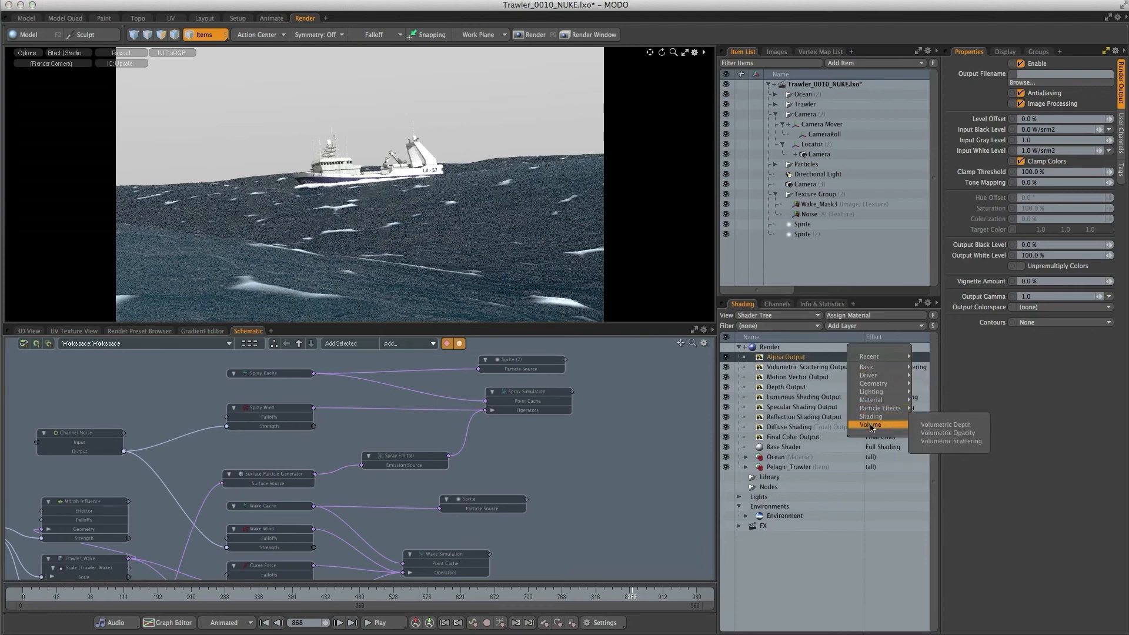
{"action": "left_click", "coordinate": [930, 434]}
- Duplicate the Volumetric Opacity Output, set the copy's effect to Alpha, and move it into the Ocean material group
{"action": "right_click", "coordinate": [811, 357]}
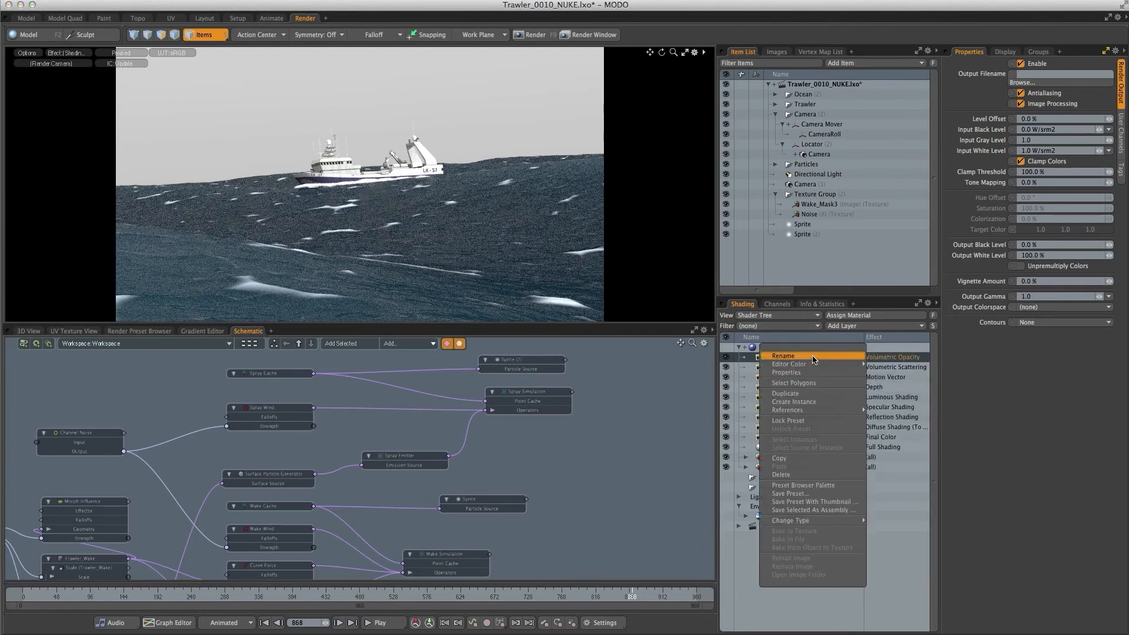
{"action": "left_click", "coordinate": [807, 394]}
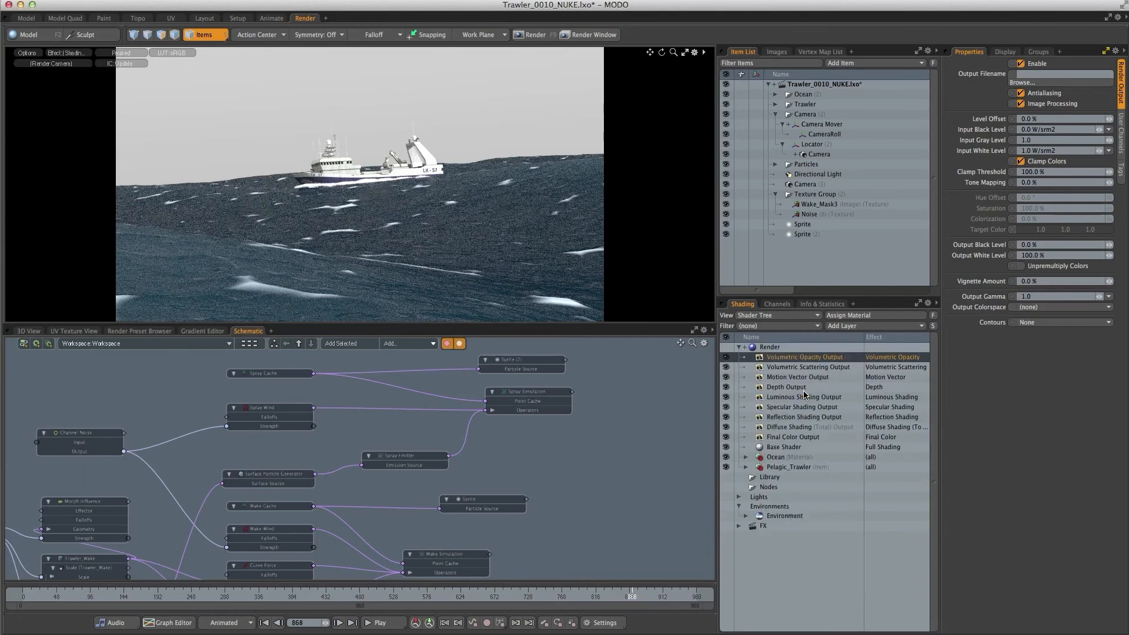
{"action": "left_click", "coordinate": [881, 357]}
{"action": "left_click", "coordinate": [923, 371]}
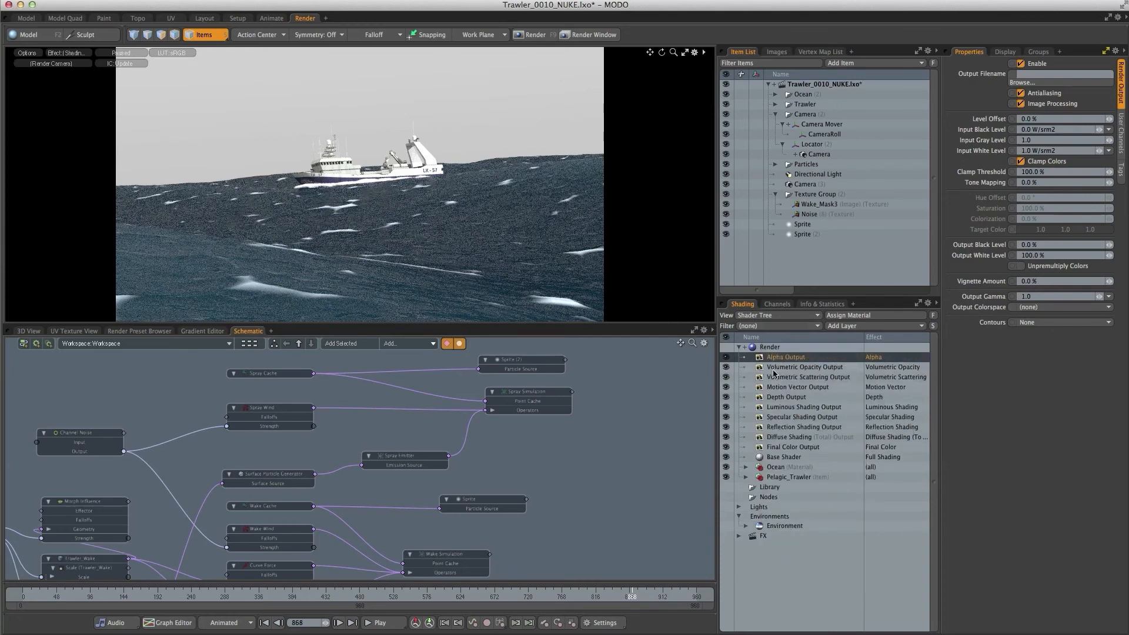
{"action": "left_click_drag", "start_coordinate": [778, 358], "coordinate": [775, 468]}
- Give the Pelagic_Trawler material group its own Alpha output, made from a duplicate of the Volumetric Opacity Output, and save the scene
{"action": "left_click", "coordinate": [814, 358]}
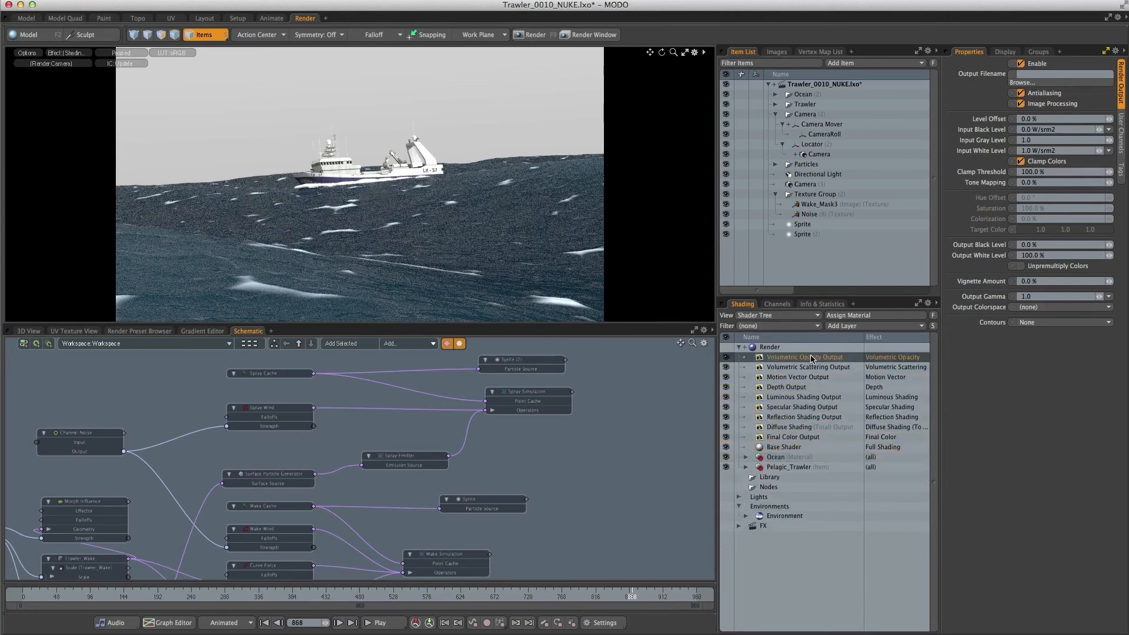
{"action": "right_click", "coordinate": [815, 357]}
{"action": "left_click", "coordinate": [804, 398]}
{"action": "left_click", "coordinate": [879, 357]}
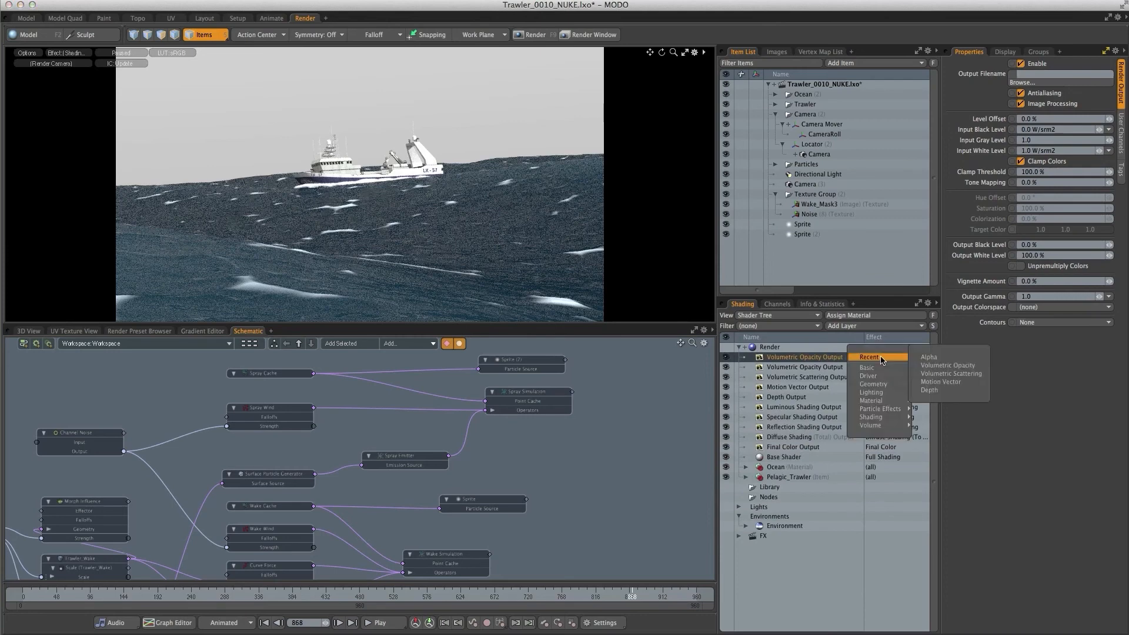
{"action": "left_click", "coordinate": [920, 357]}
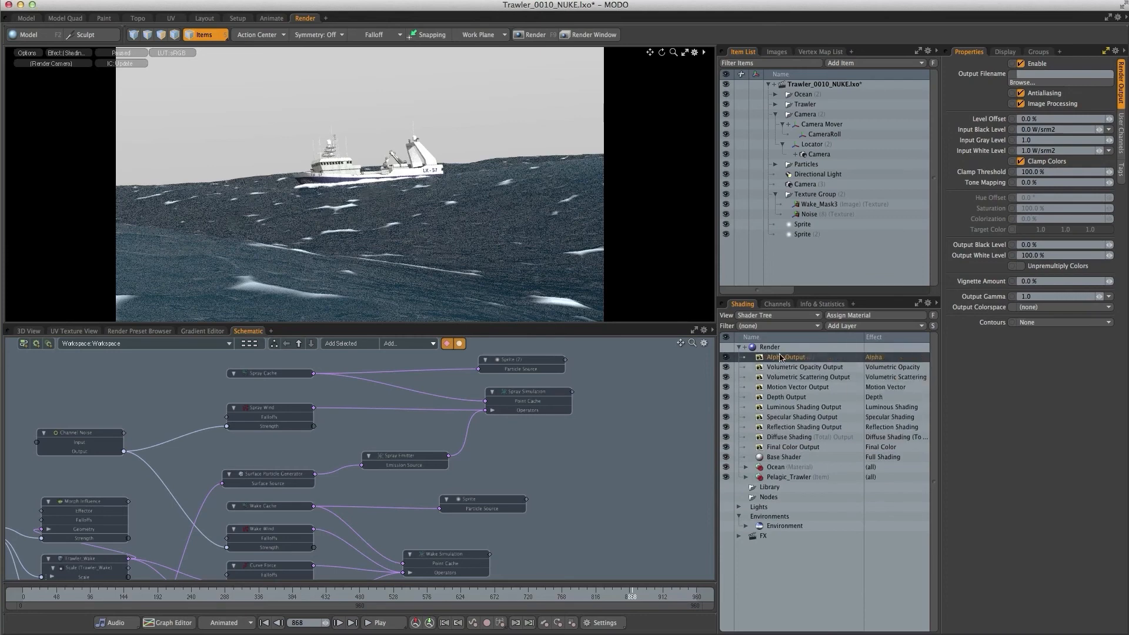
{"action": "left_click_drag", "start_coordinate": [781, 357], "coordinate": [782, 481]}
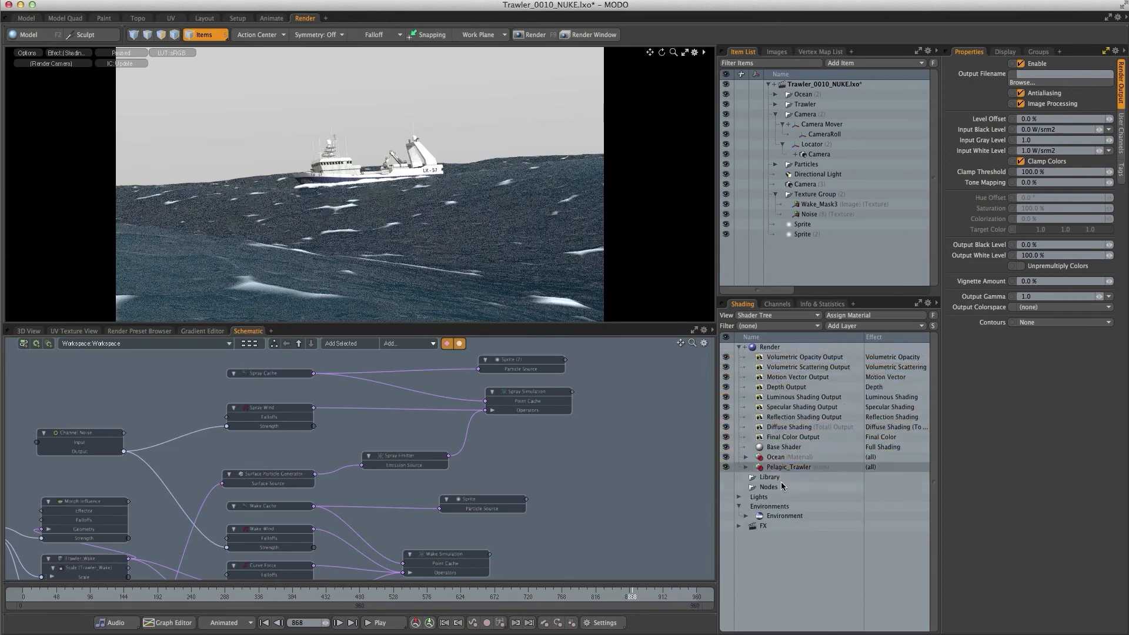
{"action": "key", "text": "super+s"}
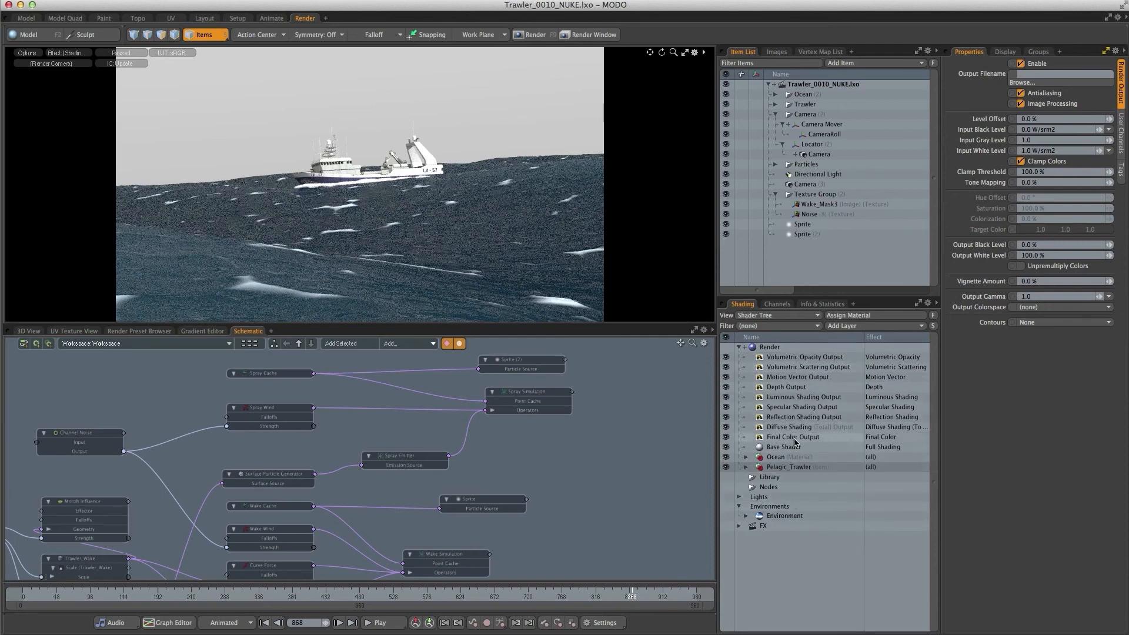
- Preview Alpha Output (2) and the first Alpha Output in the render preview
{"action": "left_click", "coordinate": [68, 54]}
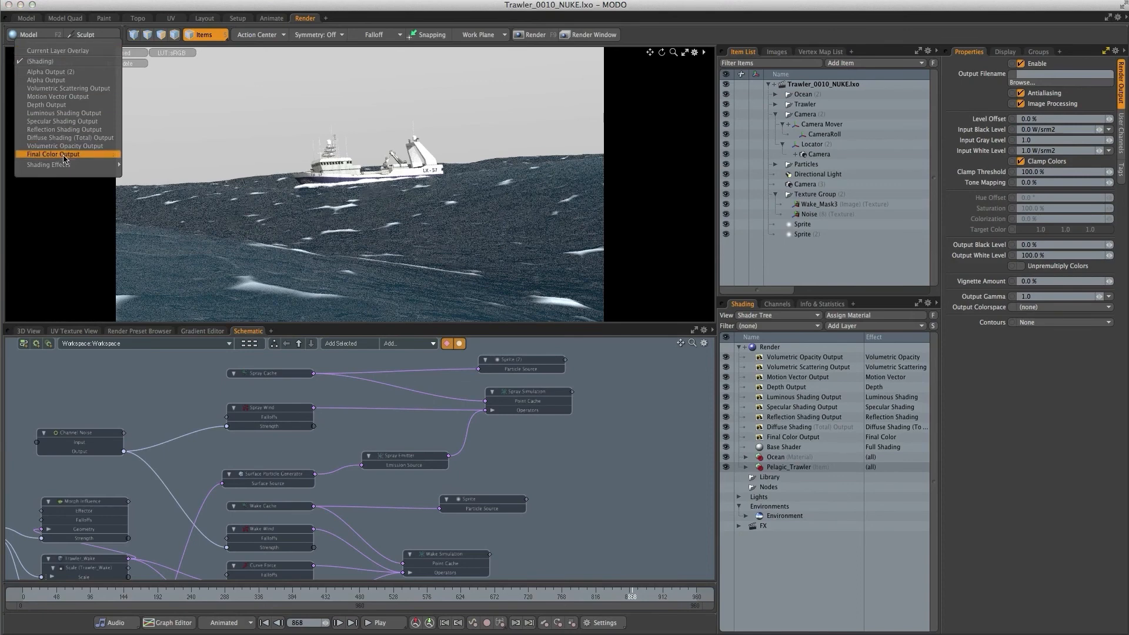
{"action": "left_click", "coordinate": [58, 80]}
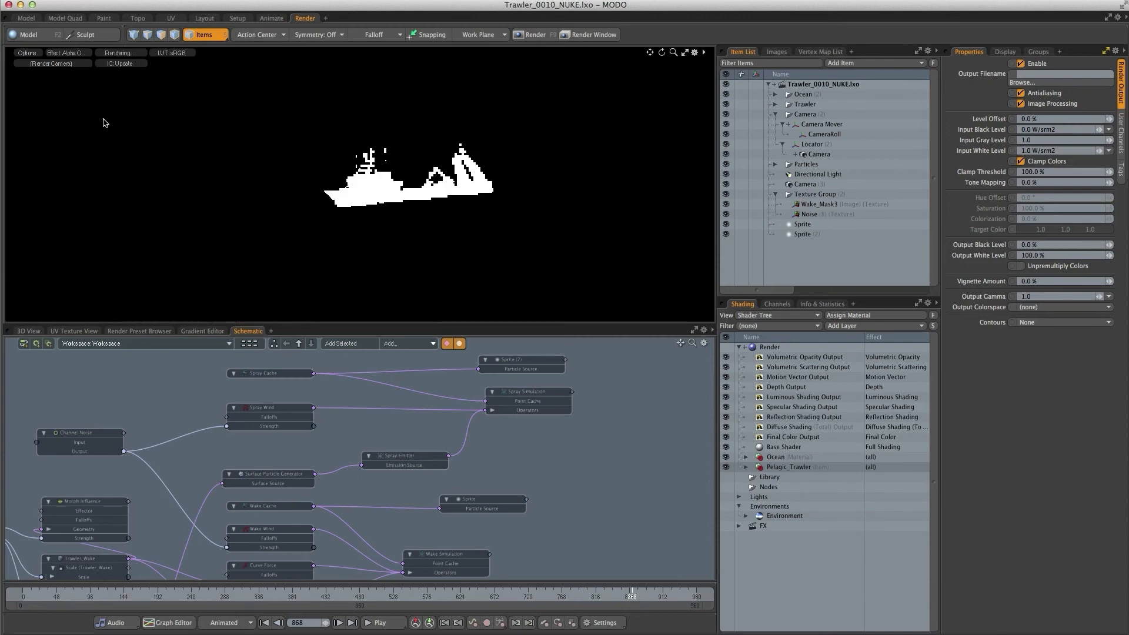
{"action": "left_click", "coordinate": [68, 54]}
{"action": "left_click", "coordinate": [69, 76]}
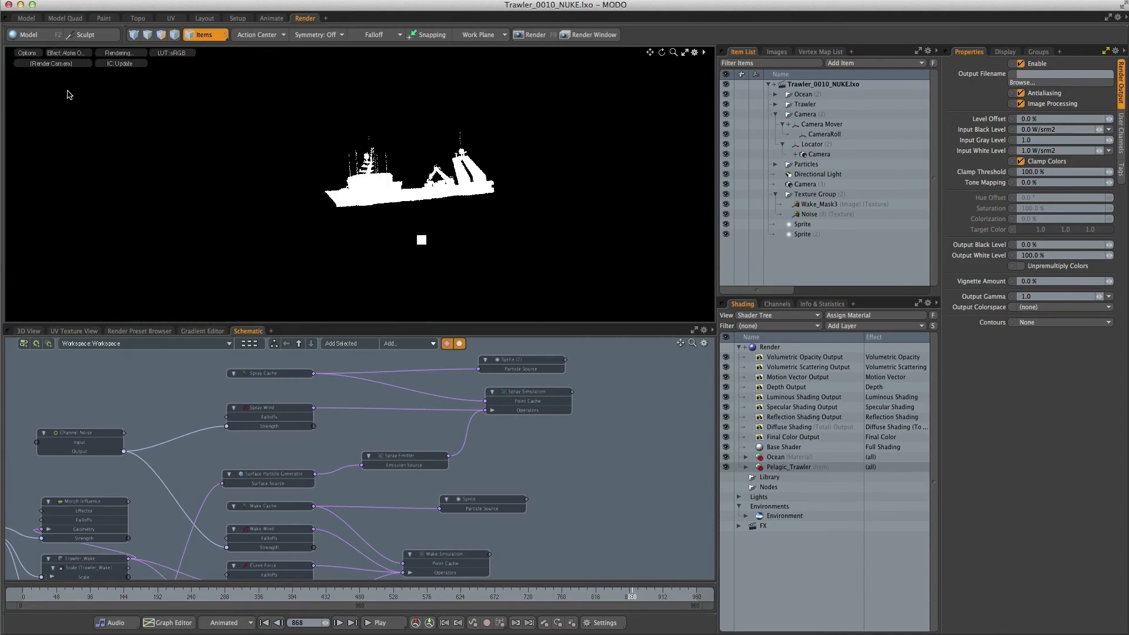
- Preview the Volumetric Scattering Output and the Motion Vector Output in the render preview
{"action": "left_click", "coordinate": [63, 54]}
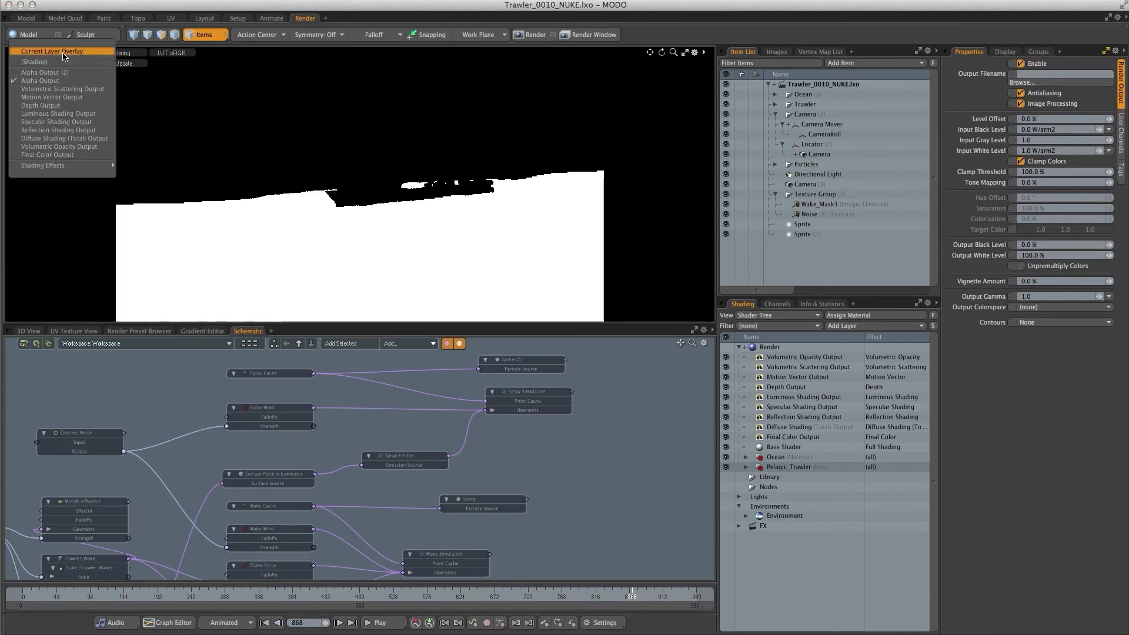
{"action": "left_click", "coordinate": [61, 91]}
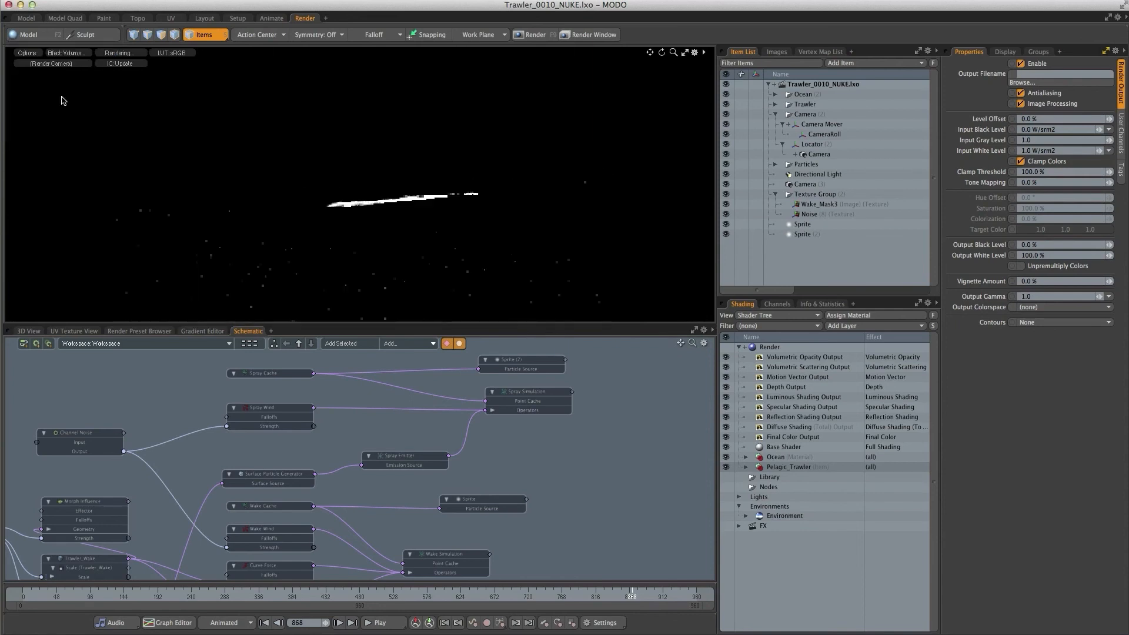
{"action": "left_click", "coordinate": [65, 54]}
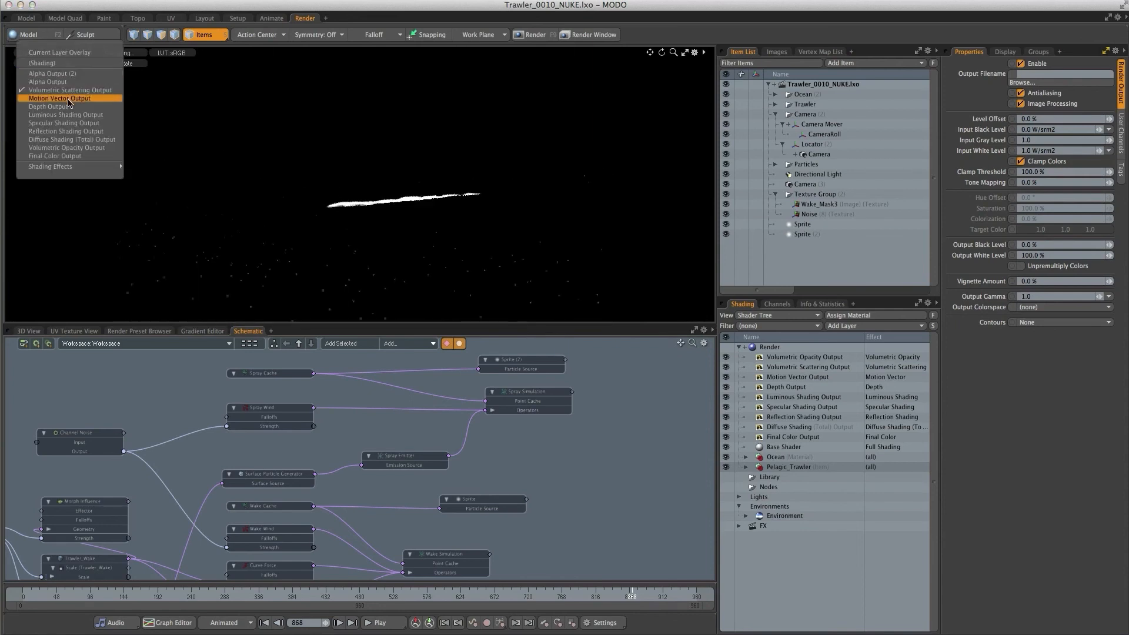
{"action": "left_click", "coordinate": [69, 99]}
- Preview the Depth Output and remap its pixel values with a maximum depth of 400 m
{"action": "left_click", "coordinate": [71, 56]}
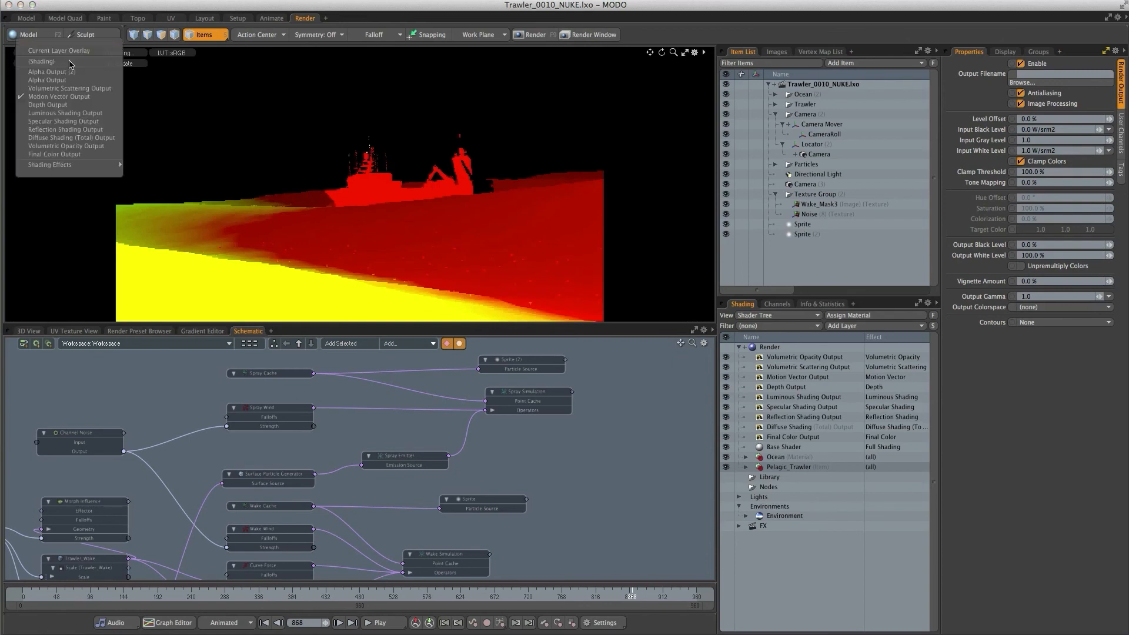
{"action": "left_click", "coordinate": [68, 105]}
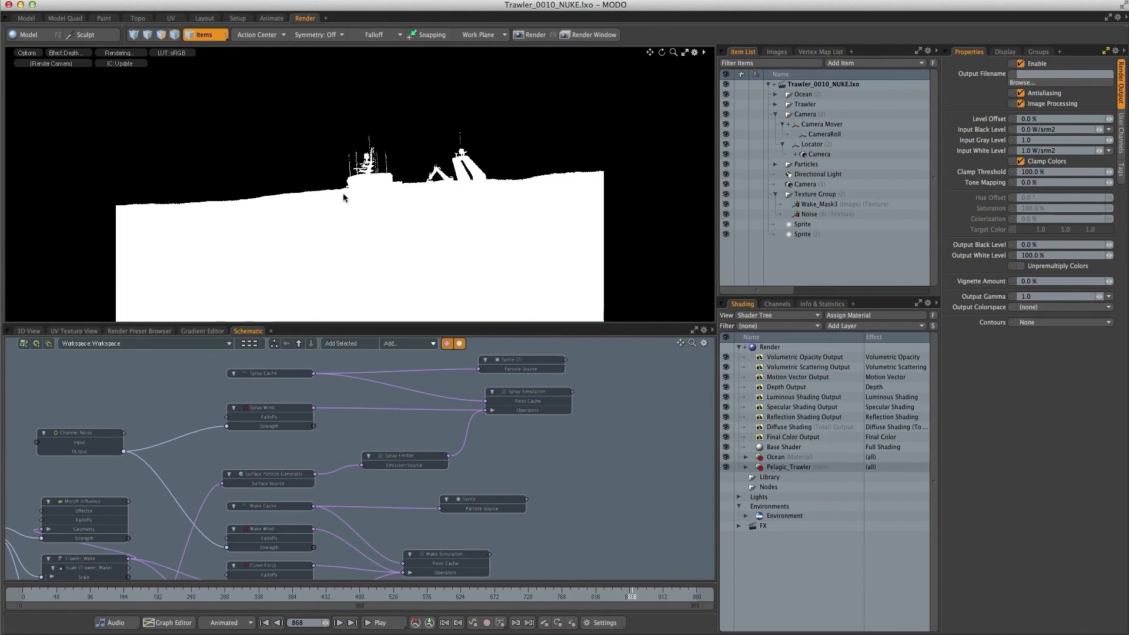
{"action": "left_click", "coordinate": [777, 388]}
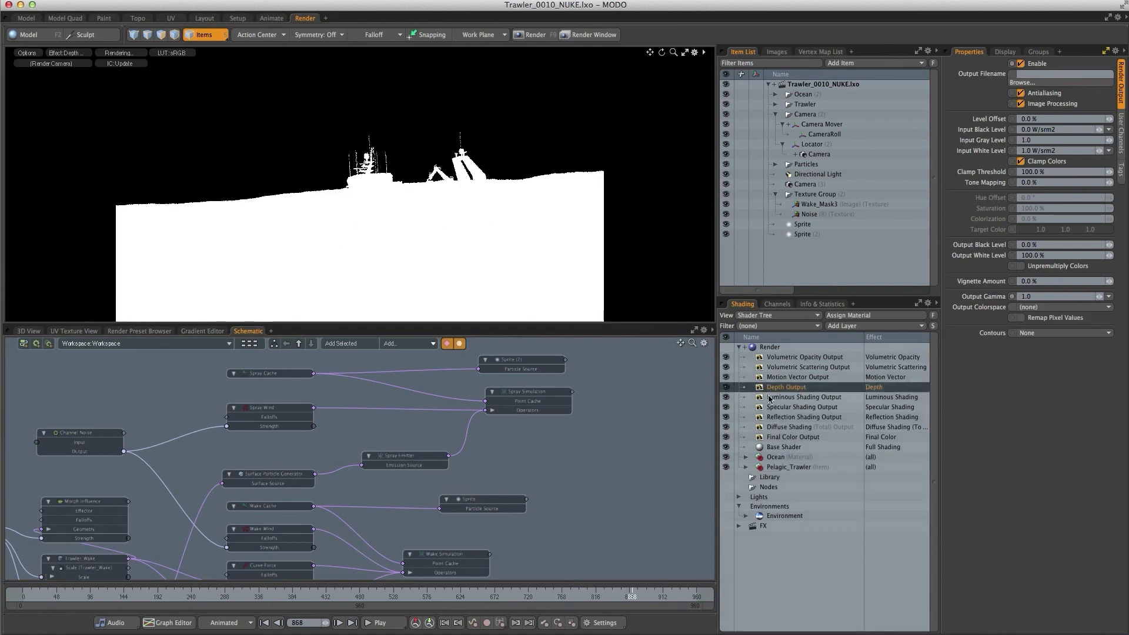
{"action": "left_click", "coordinate": [1021, 318]}
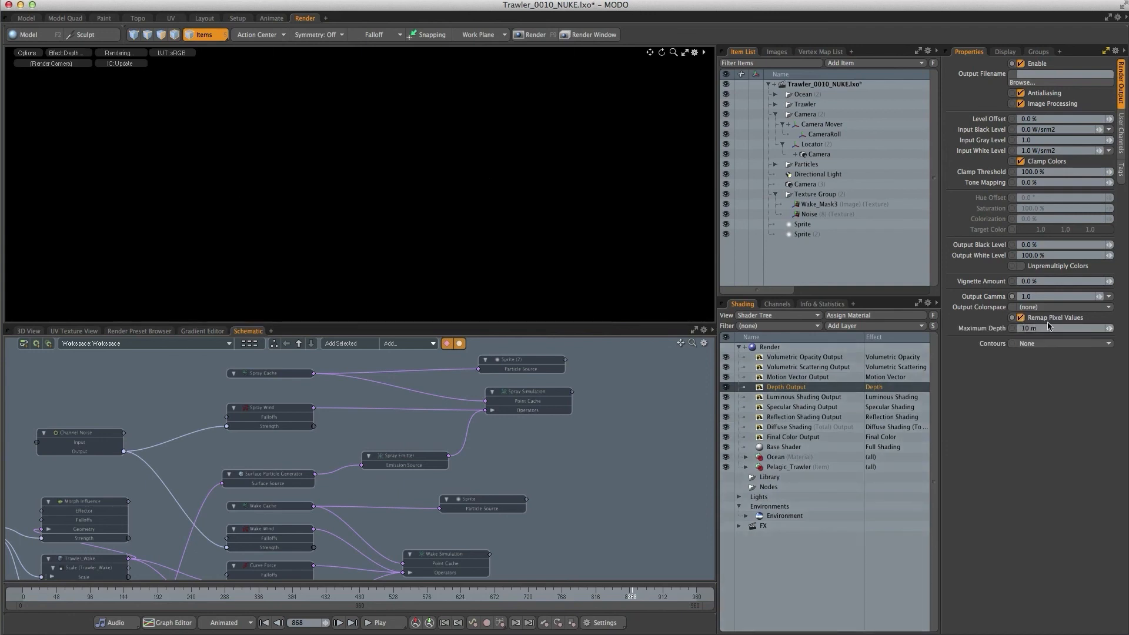
{"action": "left_click", "coordinate": [1028, 330]}
{"action": "type", "text": "400m"}
{"action": "key", "text": "Return"}
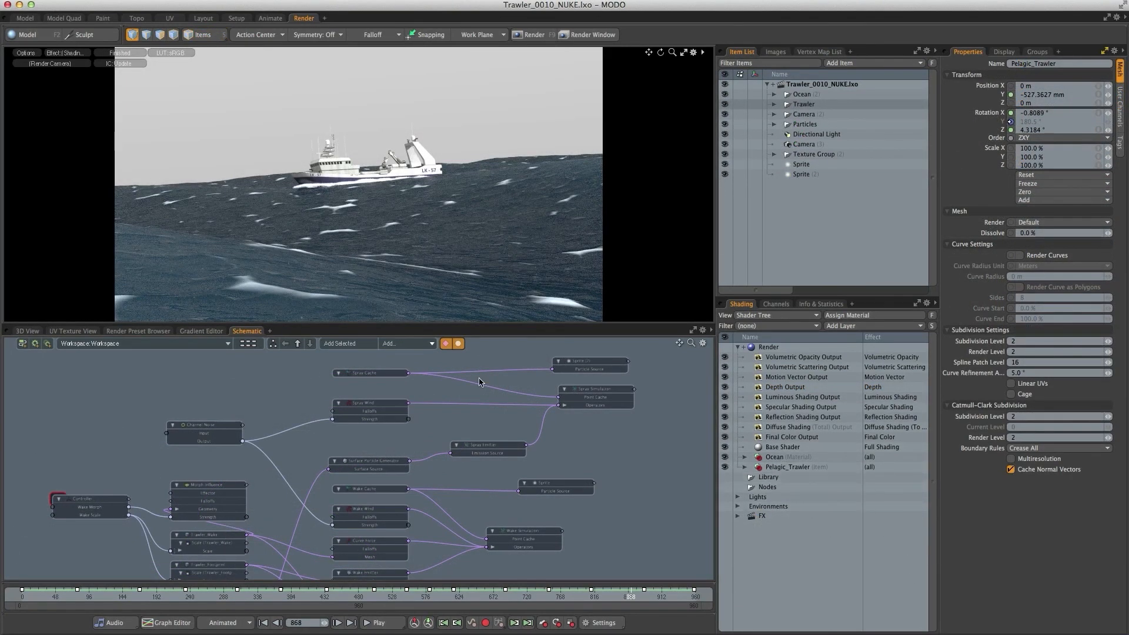
- Switch to the boat.nk composite in NUKE and show the Grain2_1 result in the viewer
{"action": "key", "text": "super+Tab"}
{"action": "key", "text": "super+Tab"}
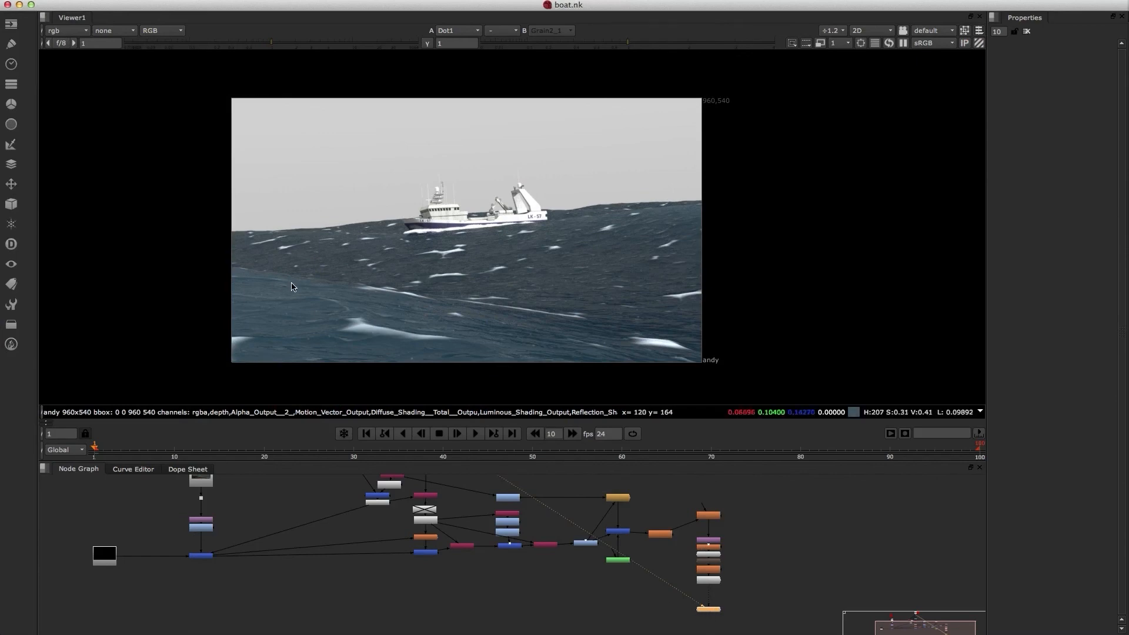
{"action": "key", "text": "1"}
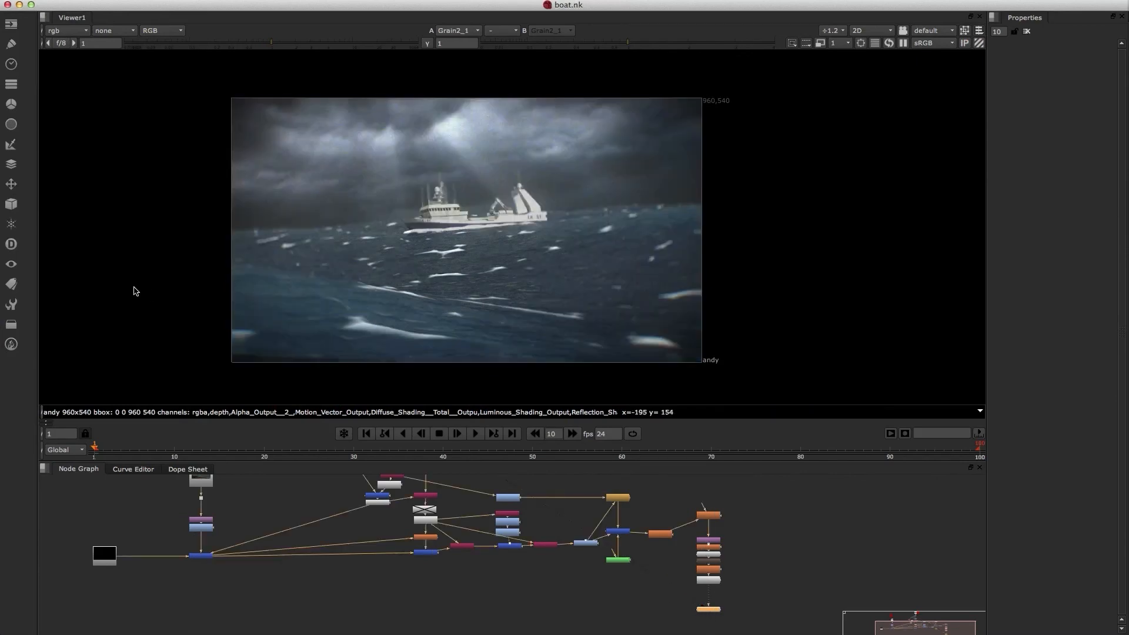